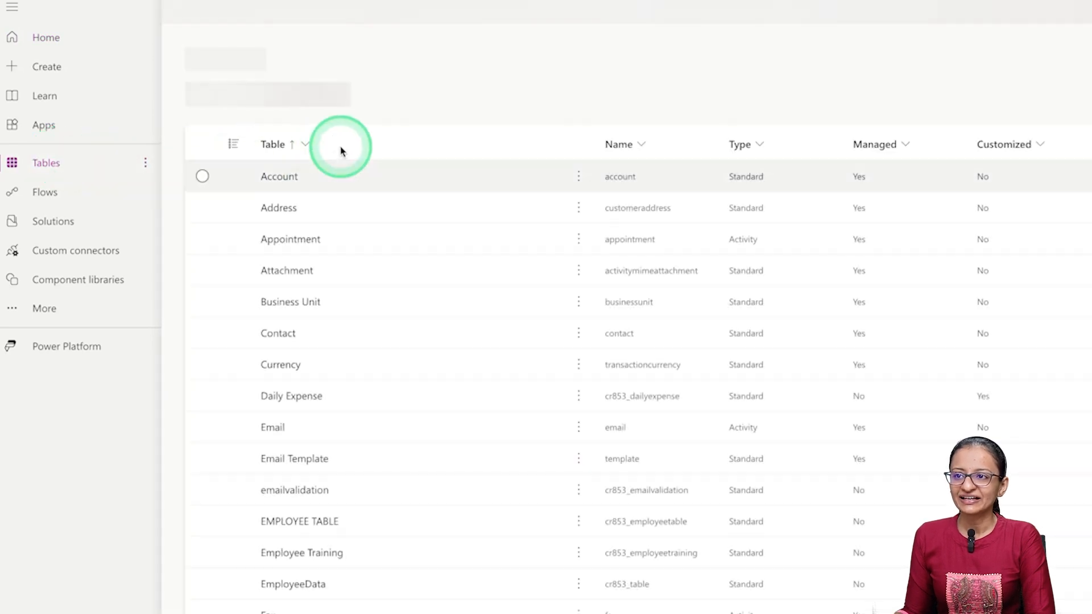
- Open the EmployeeData table from the custom tables and look through its data columns
click(315, 199)
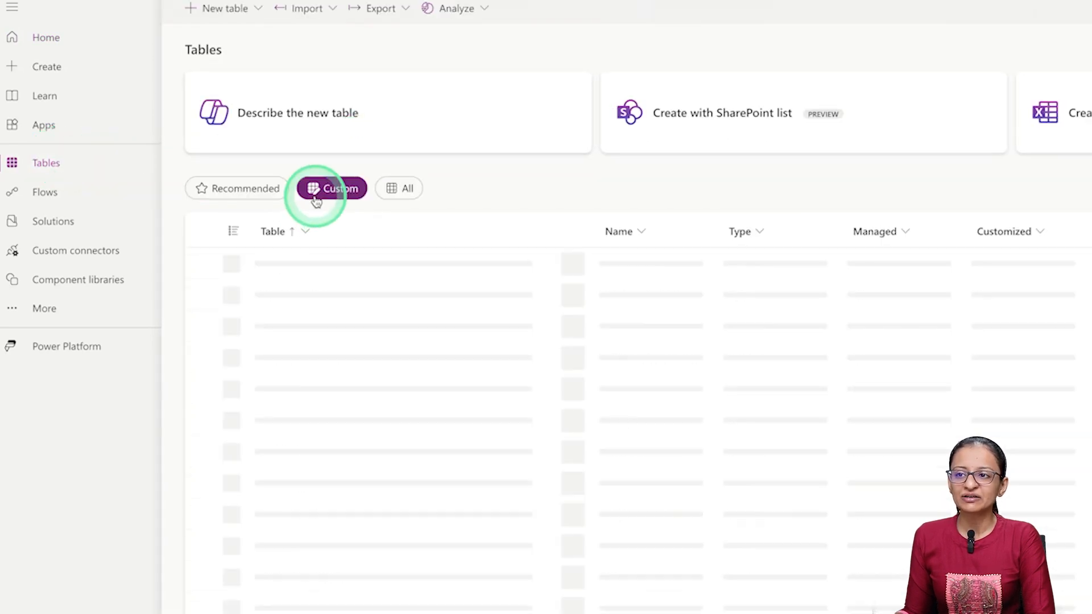
click(293, 388)
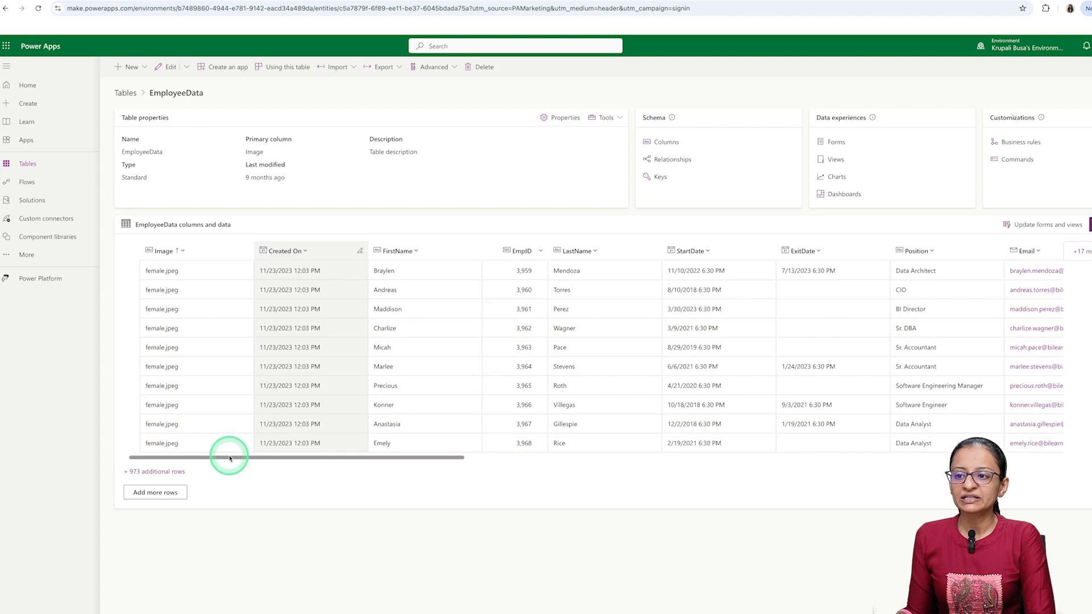
drag(229, 460, 537, 462)
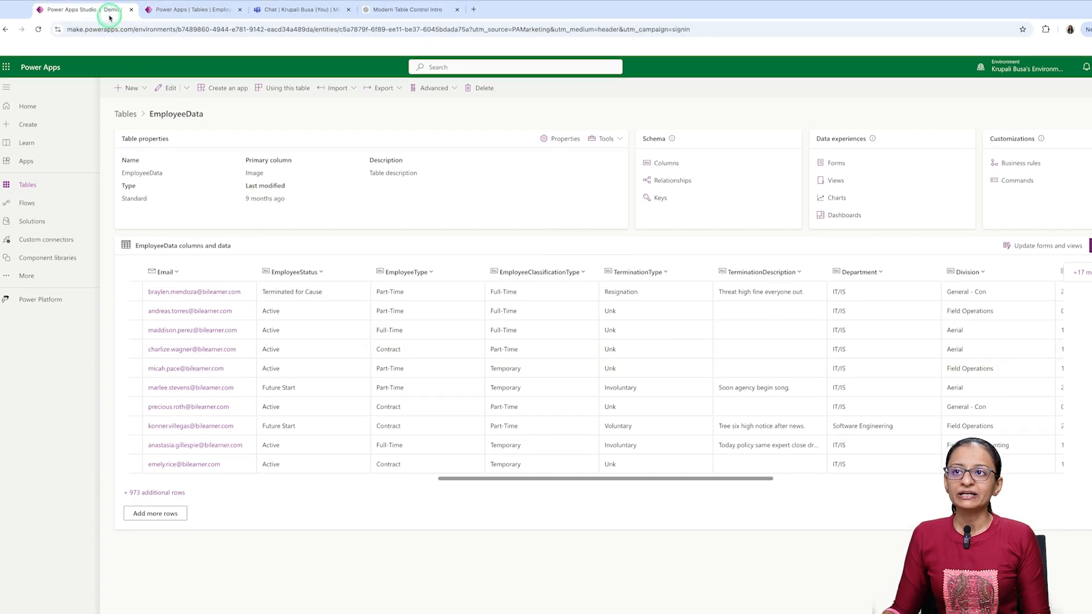
- Switch back to the Demo Morden control app and exit its preview to return to editing
click(110, 16)
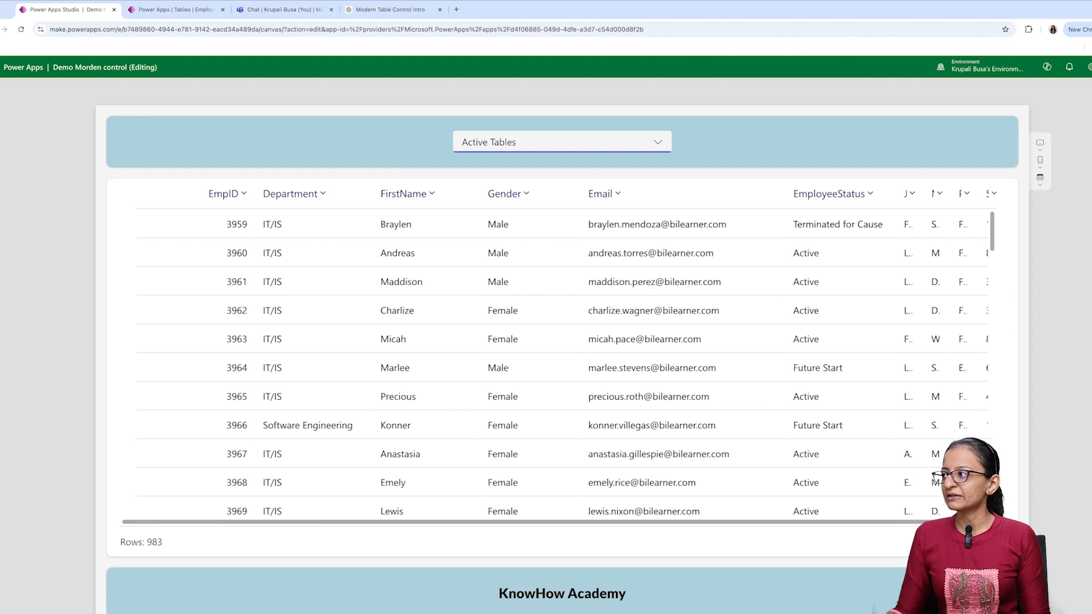
click(1076, 91)
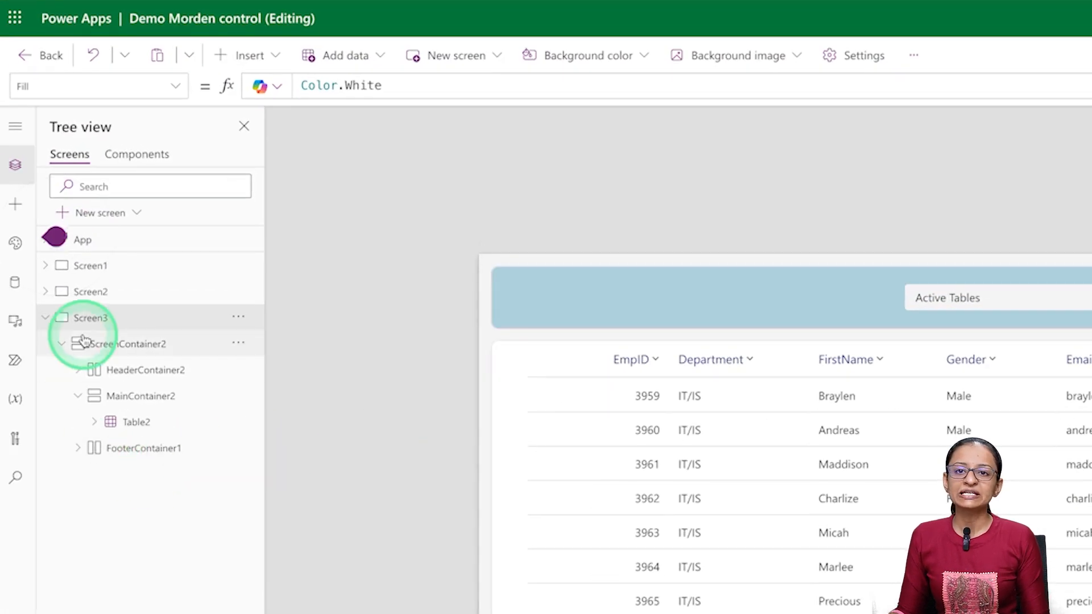
- Look through the new screen templates and the insertable controls, and collapse Screen3 in the tree
click(113, 215)
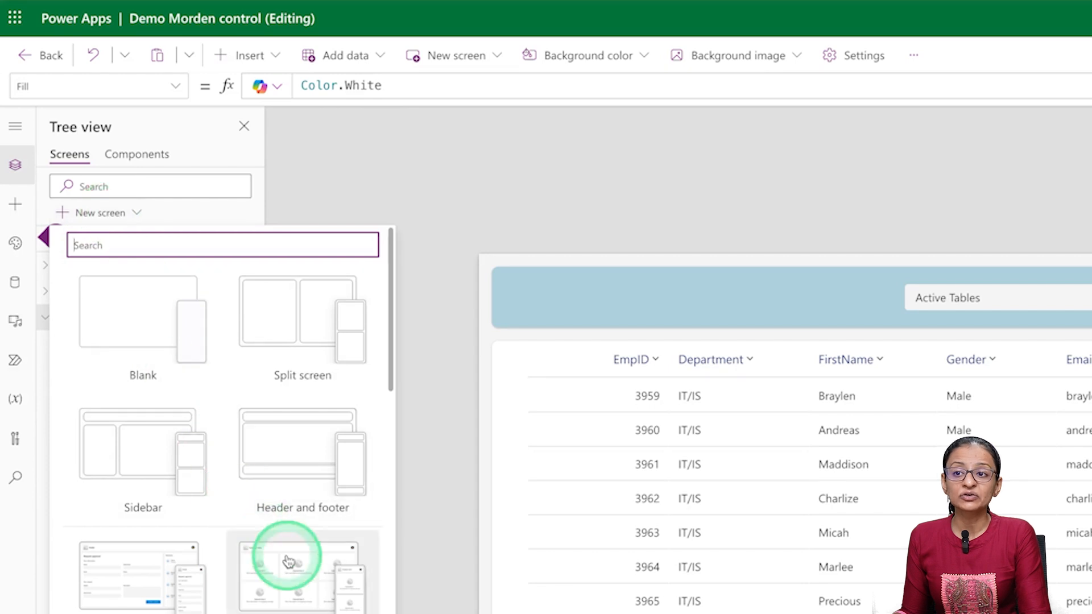
scroll(287, 560, down, 4)
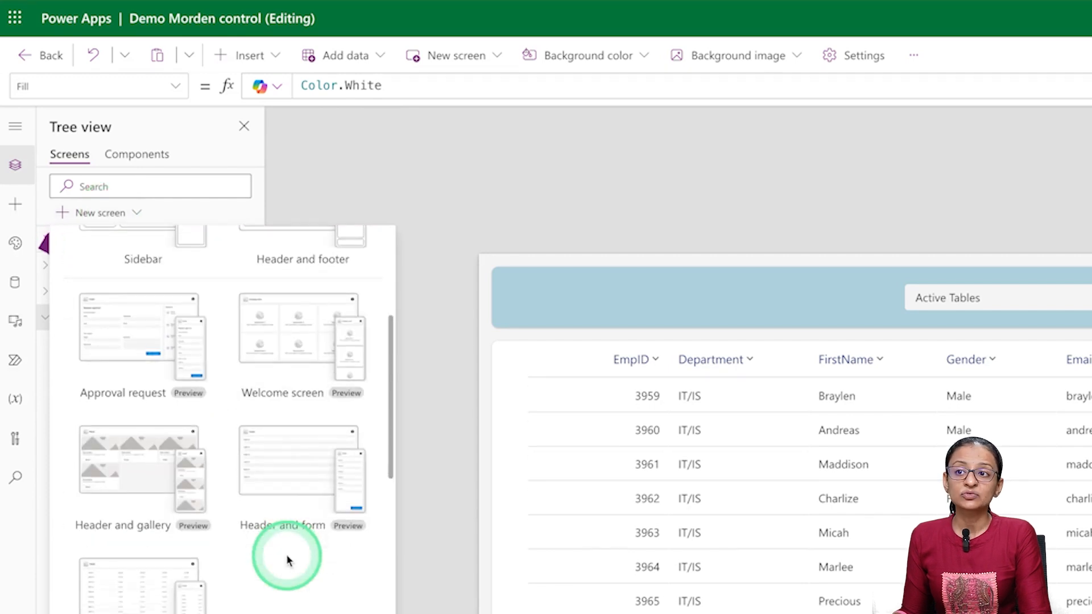
scroll(288, 561, up, 4)
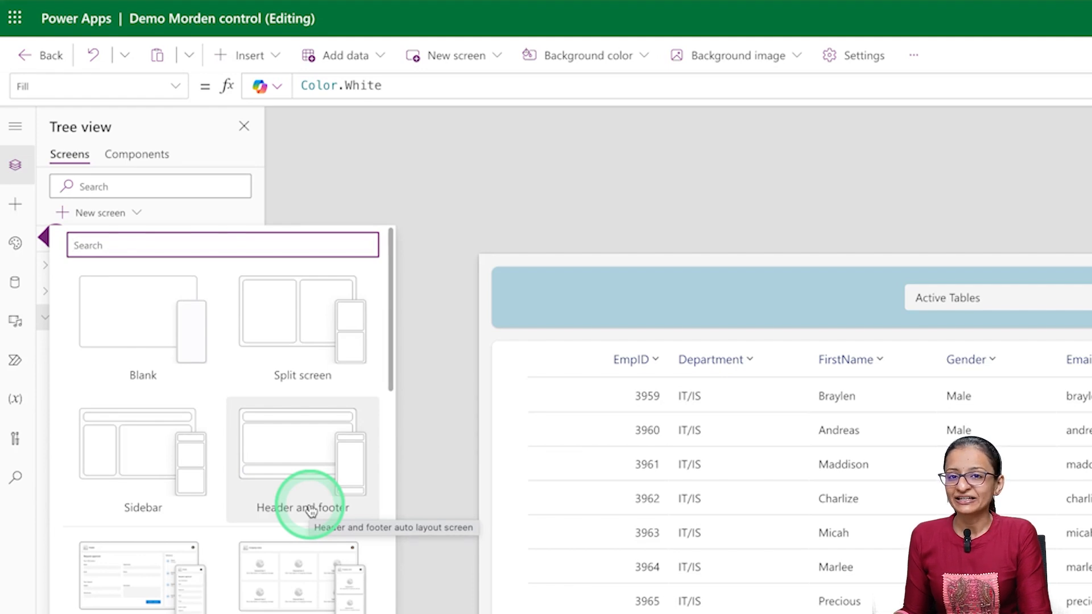
click(1090, 55)
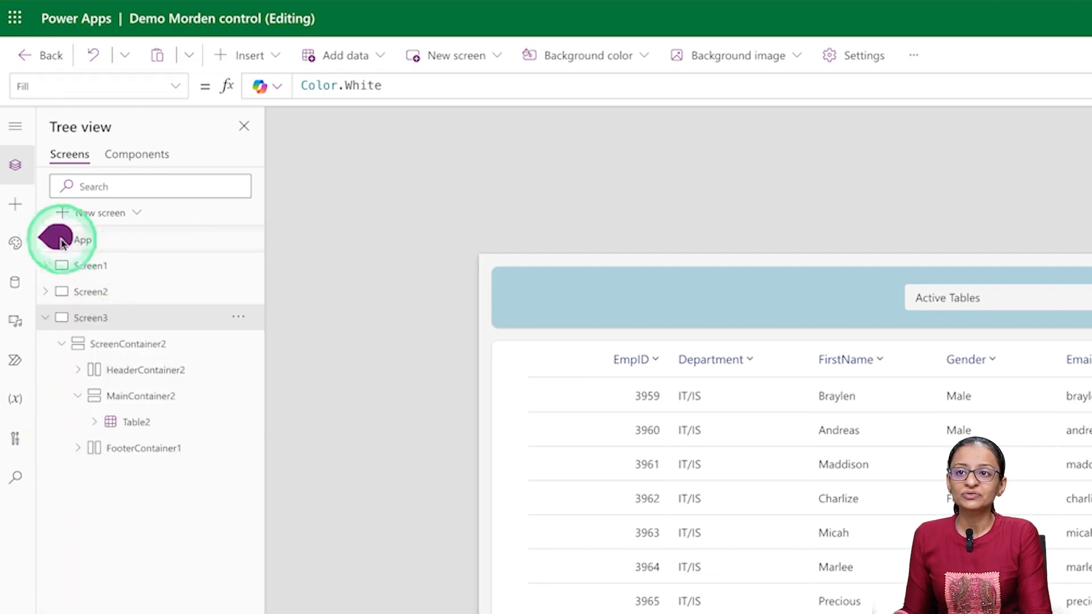
mouse_move(57, 238)
click(249, 380)
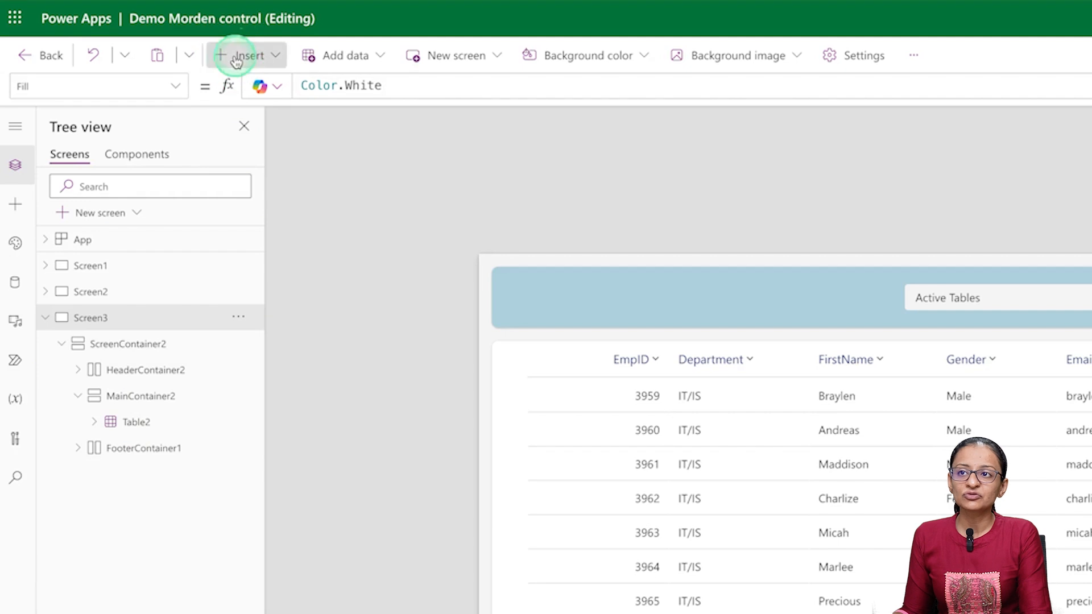
click(238, 57)
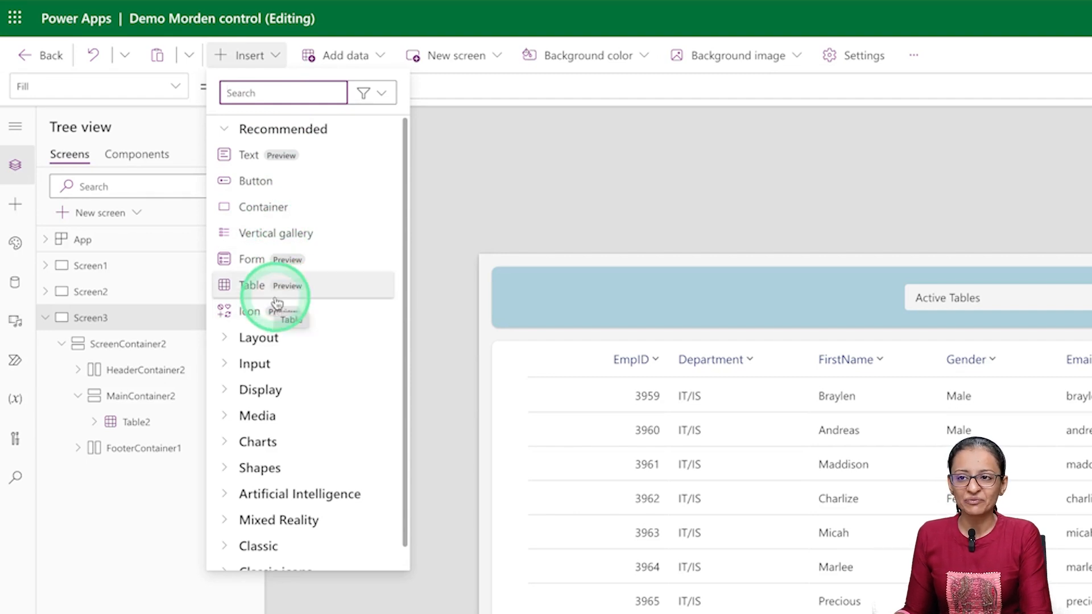
click(46, 317)
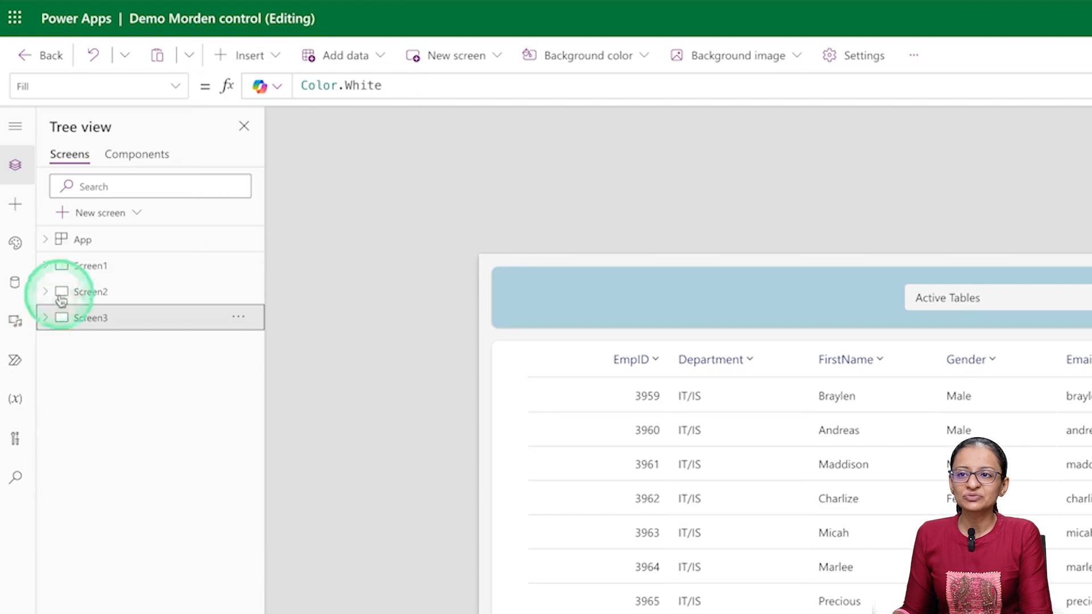
- Add a new screen to the app from the Header and table template
click(100, 213)
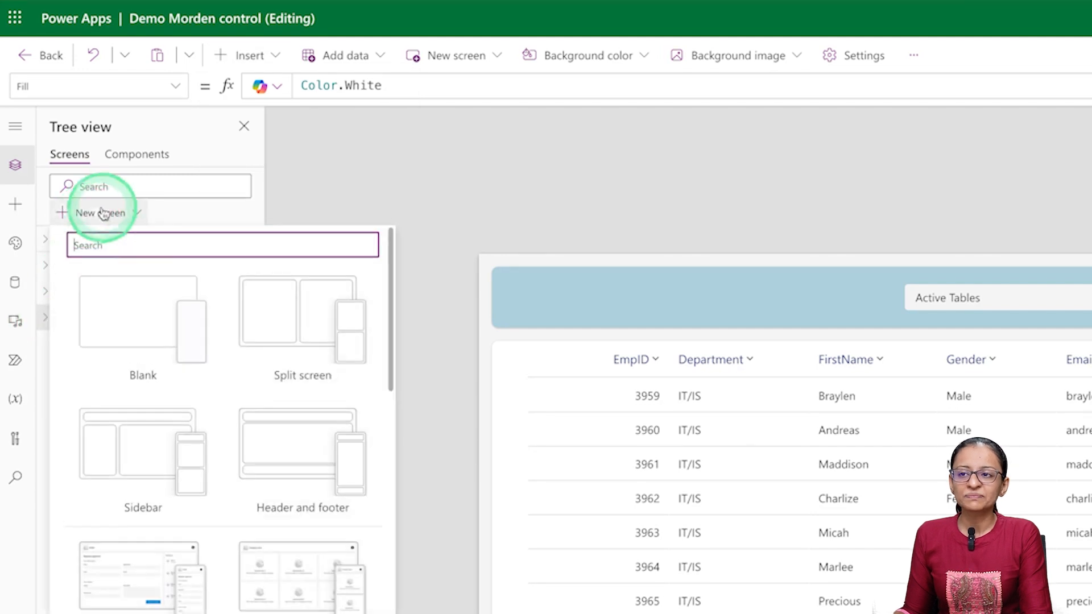
scroll(221, 426, down, 5)
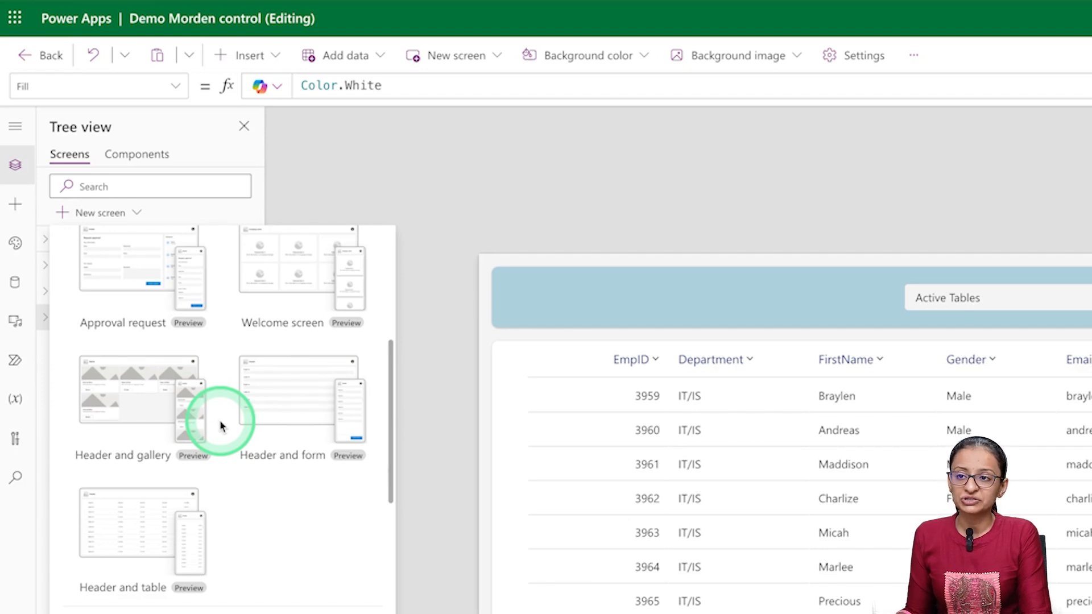
scroll(220, 426, up, 1)
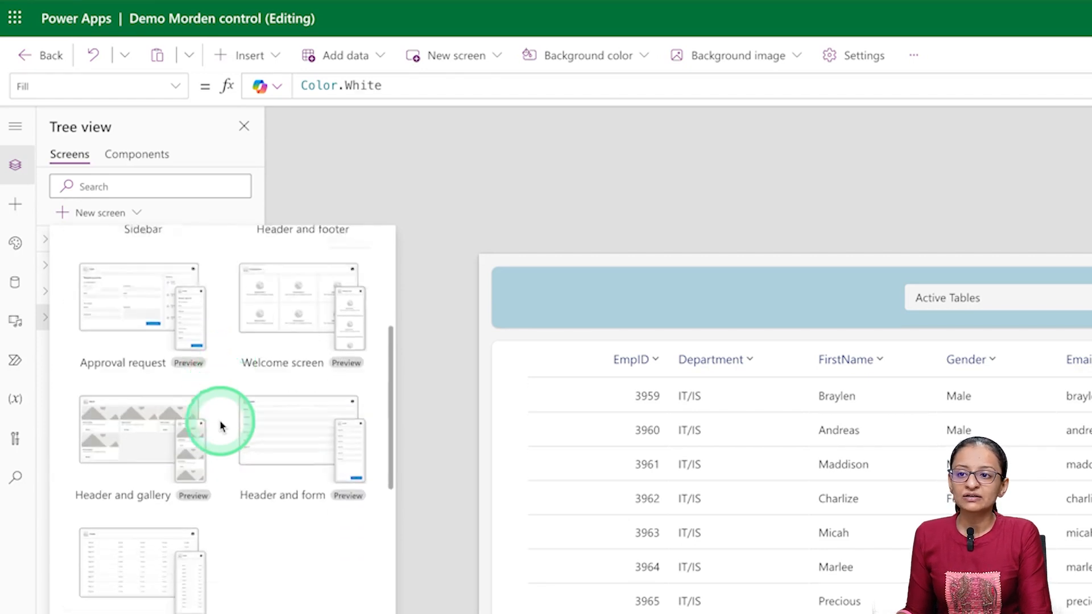
scroll(221, 425, down, 5)
scroll(137, 345, up, 1)
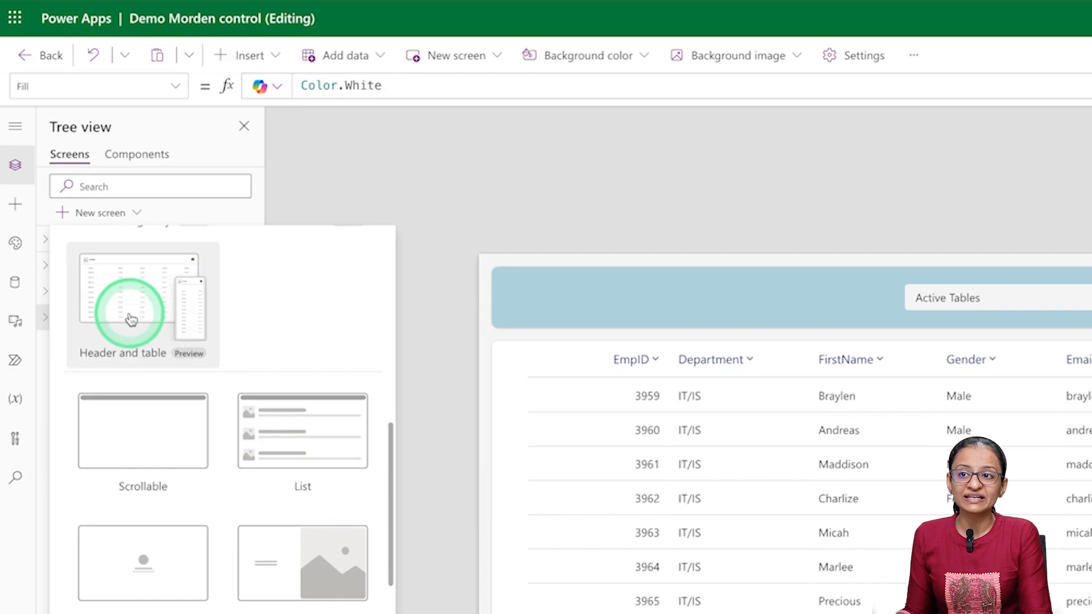
click(130, 320)
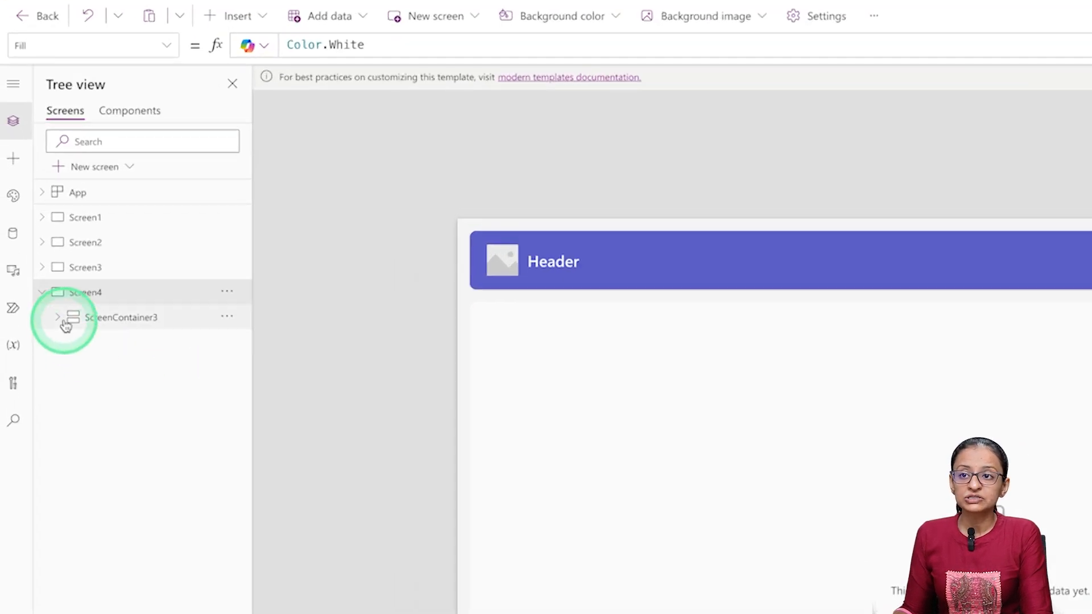
- Examine the containers and table control inside the new Header and table screen, and collapse the screen
click(35, 266)
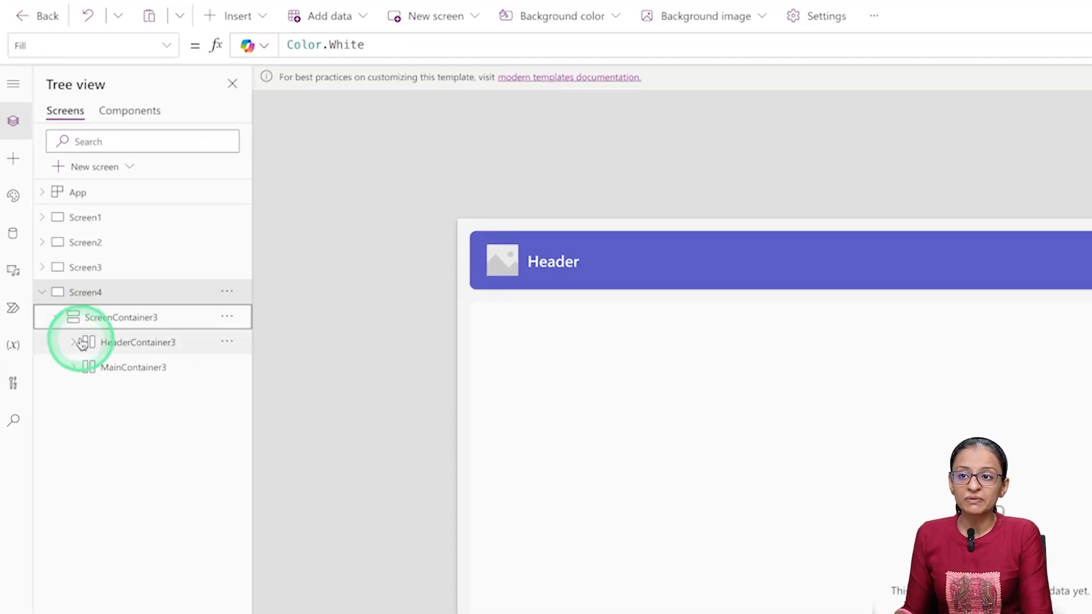
click(73, 366)
click(129, 398)
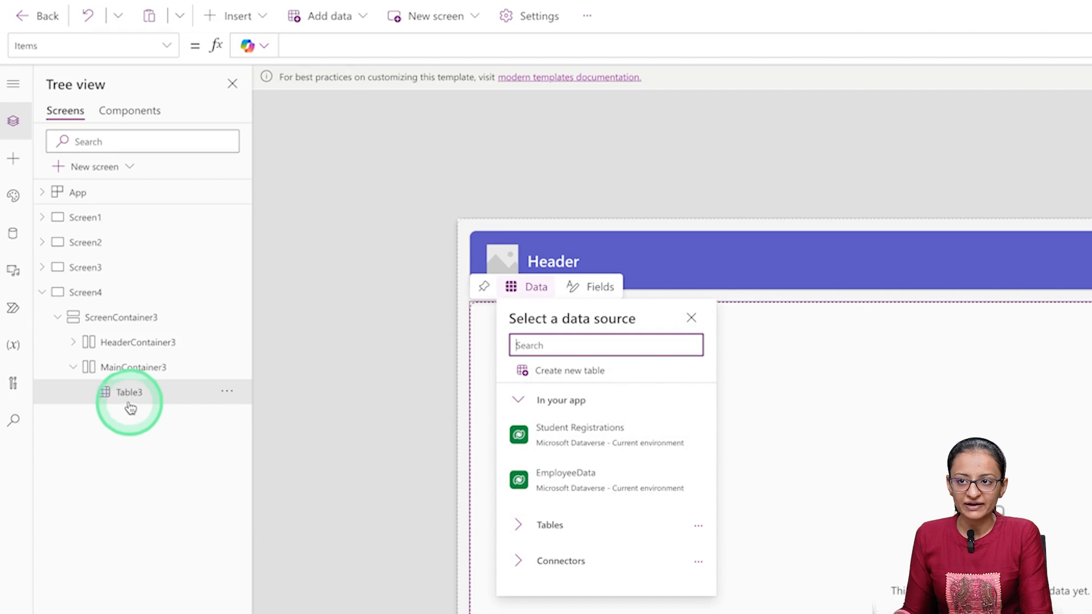
click(39, 289)
click(107, 268)
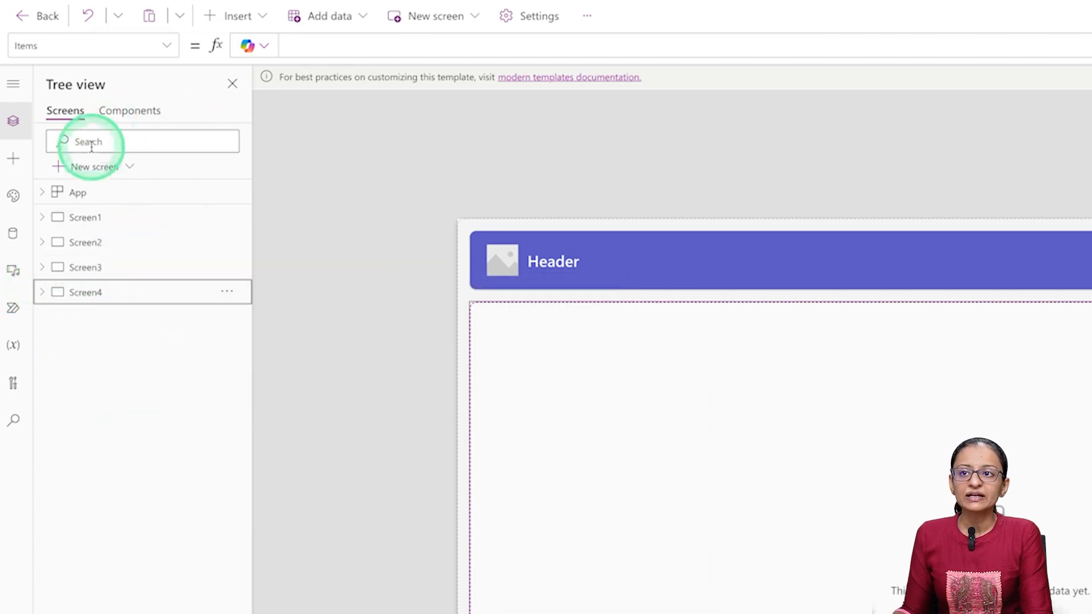
- Add a Header and footer screen and insert a modern Table control into its main container
click(88, 166)
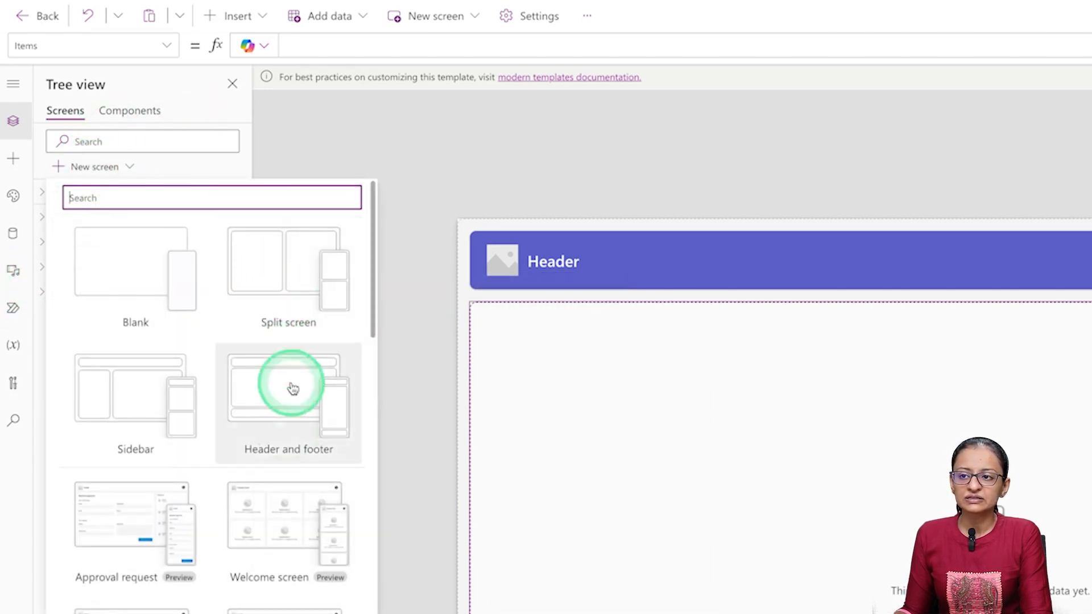
click(284, 424)
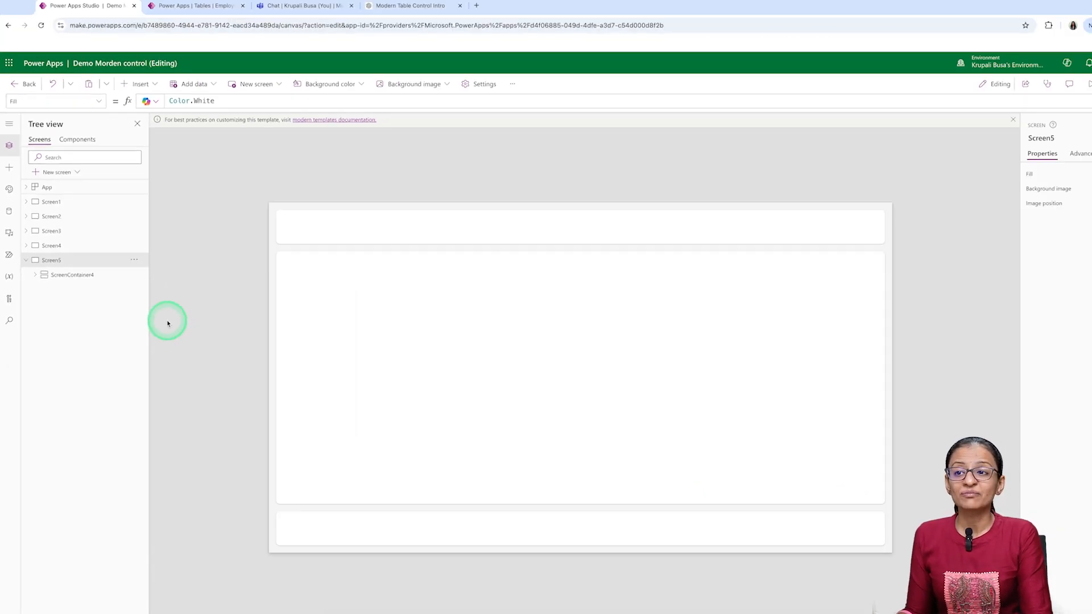
click(581, 379)
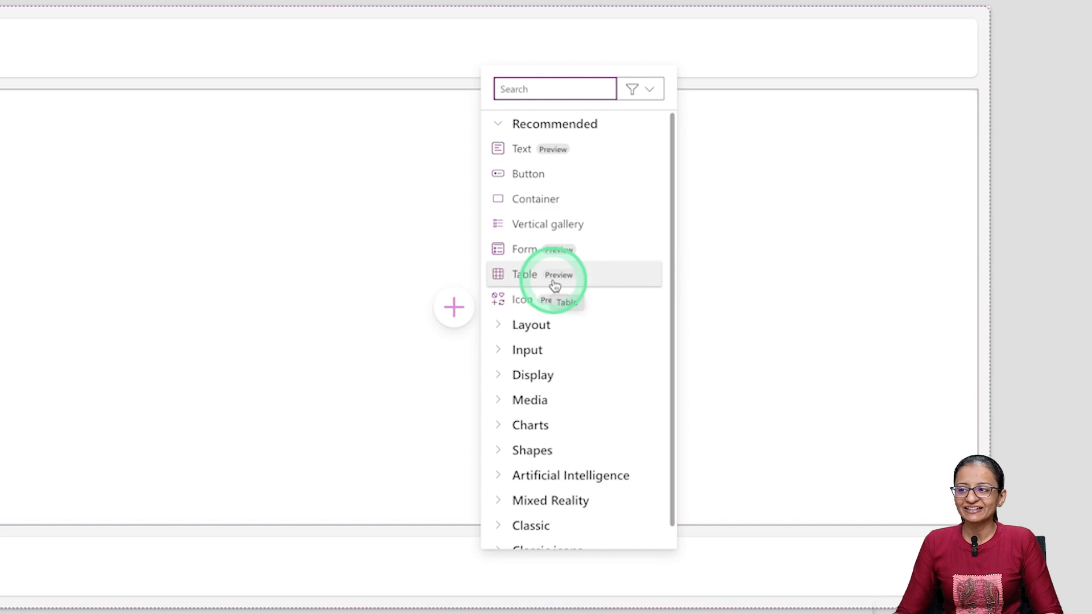
click(525, 276)
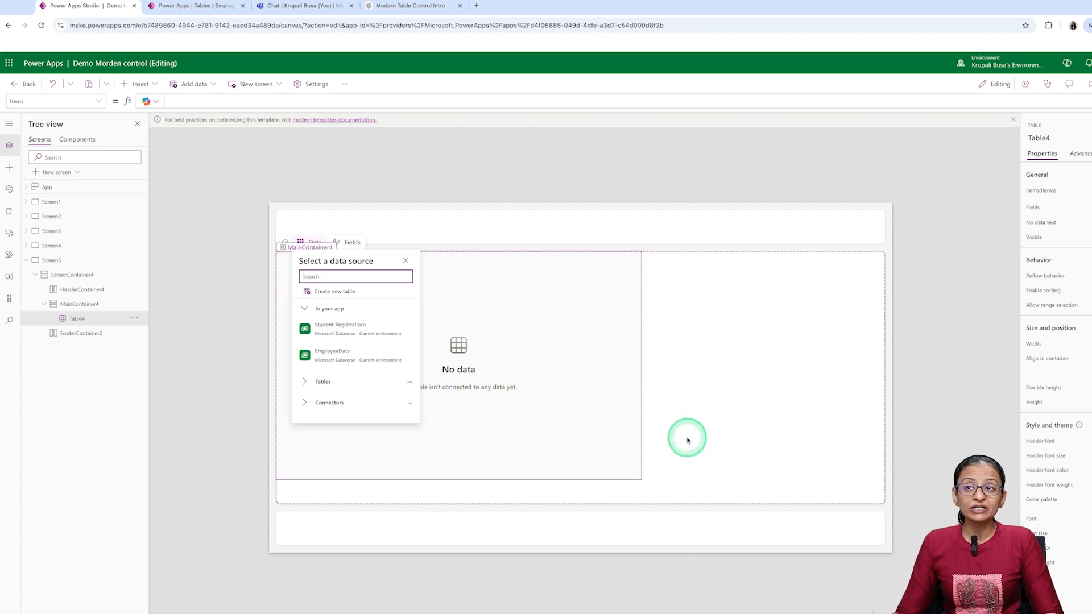
- Set the new table's Height property to Parent.Height
click(100, 102)
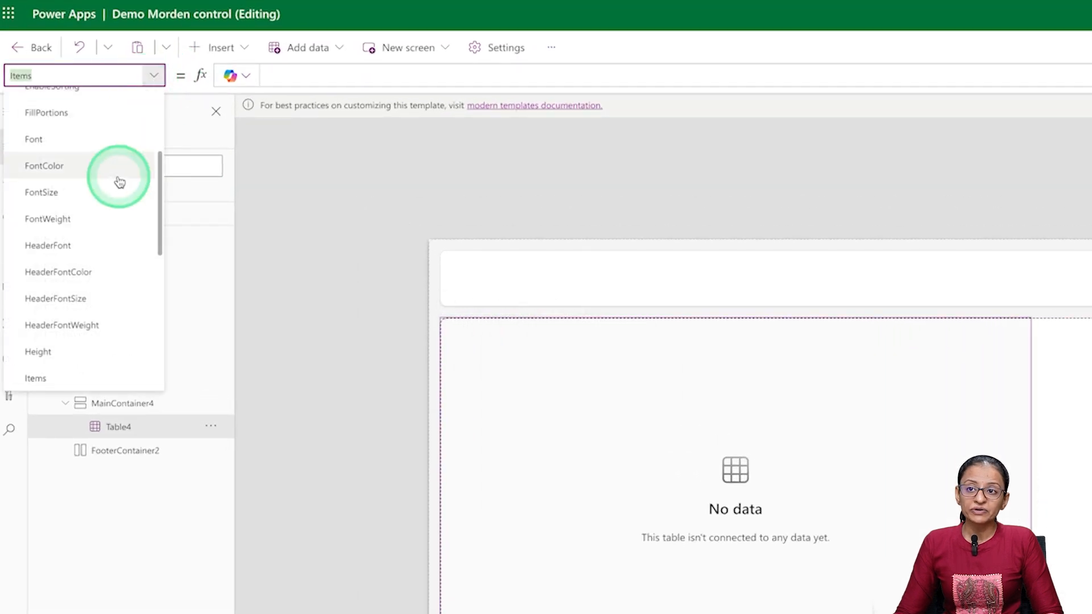
scroll(100, 336, down, 1)
scroll(91, 332, down, 1)
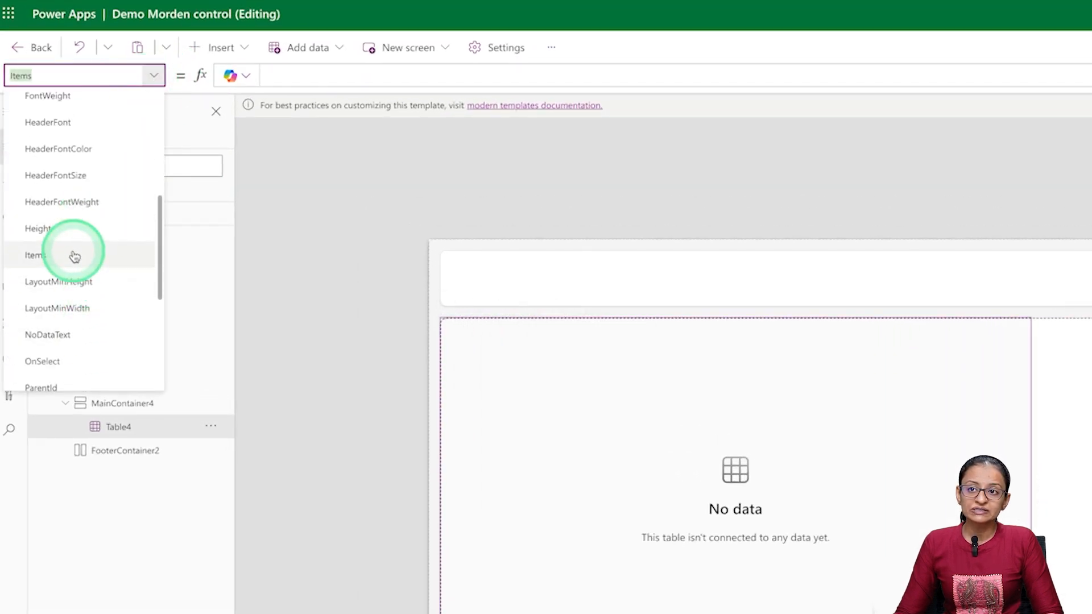
click(74, 230)
drag(673, 74, 232, 72)
text(paren)
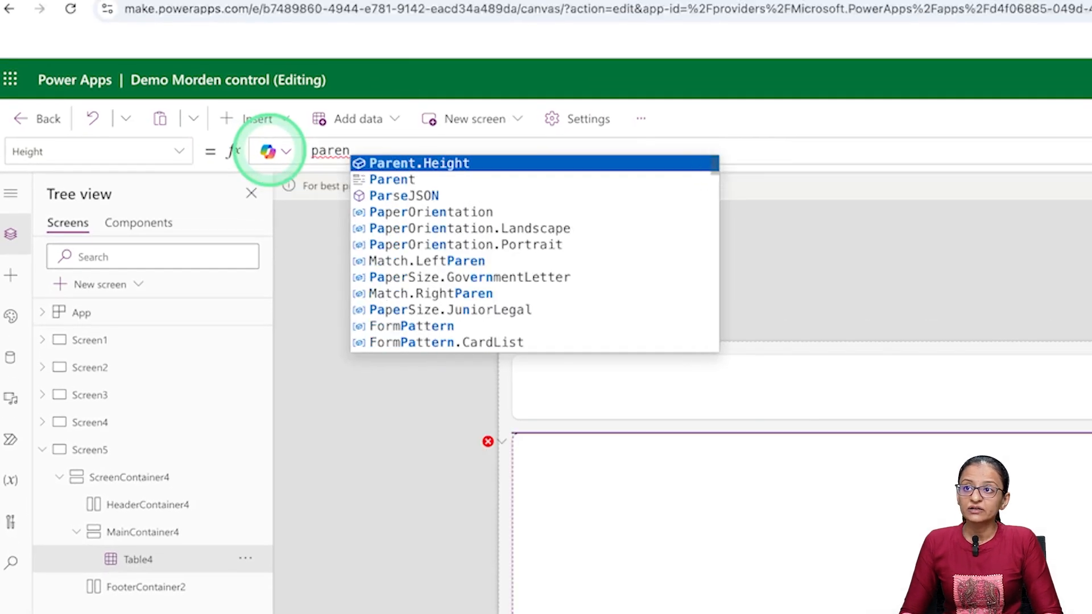
key(Tab)
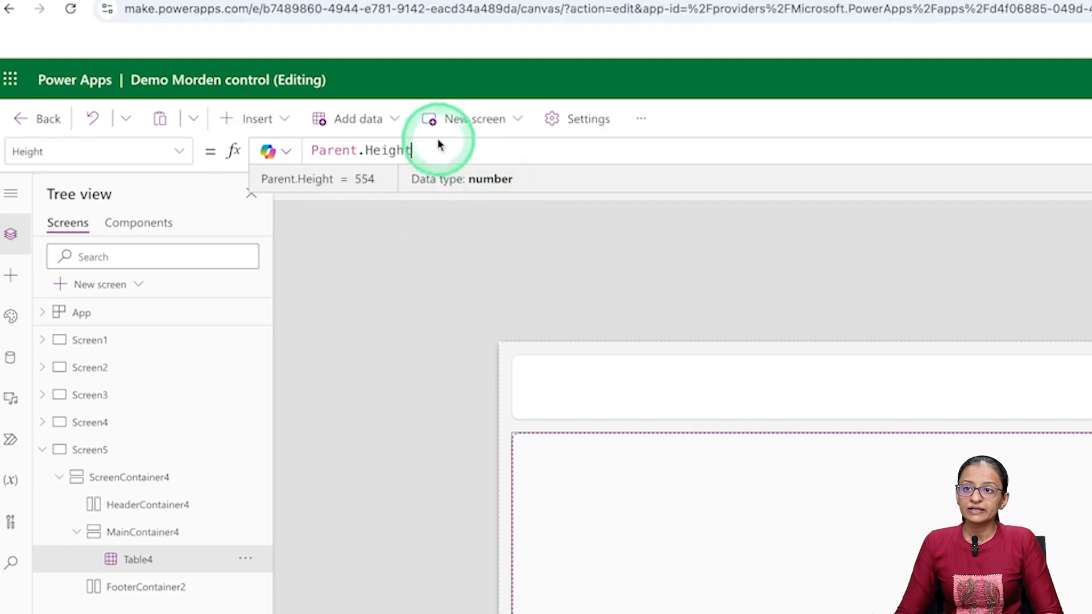
- Set the new table's Width property to Parent.Width and save the app
click(183, 153)
scroll(102, 494, down, 10)
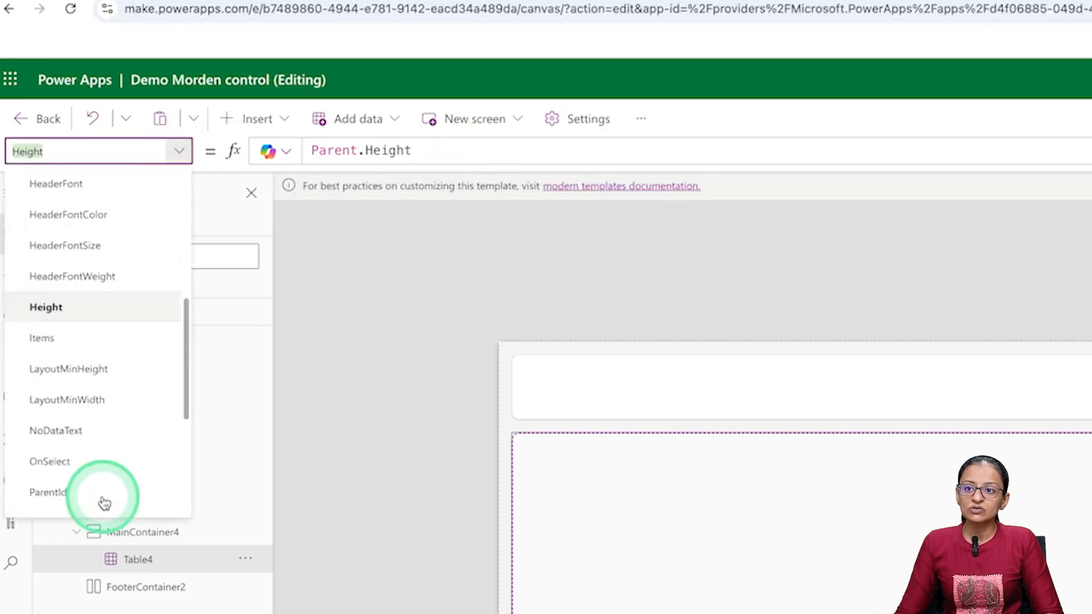
click(101, 450)
drag(769, 153, 237, 151)
text(paren)
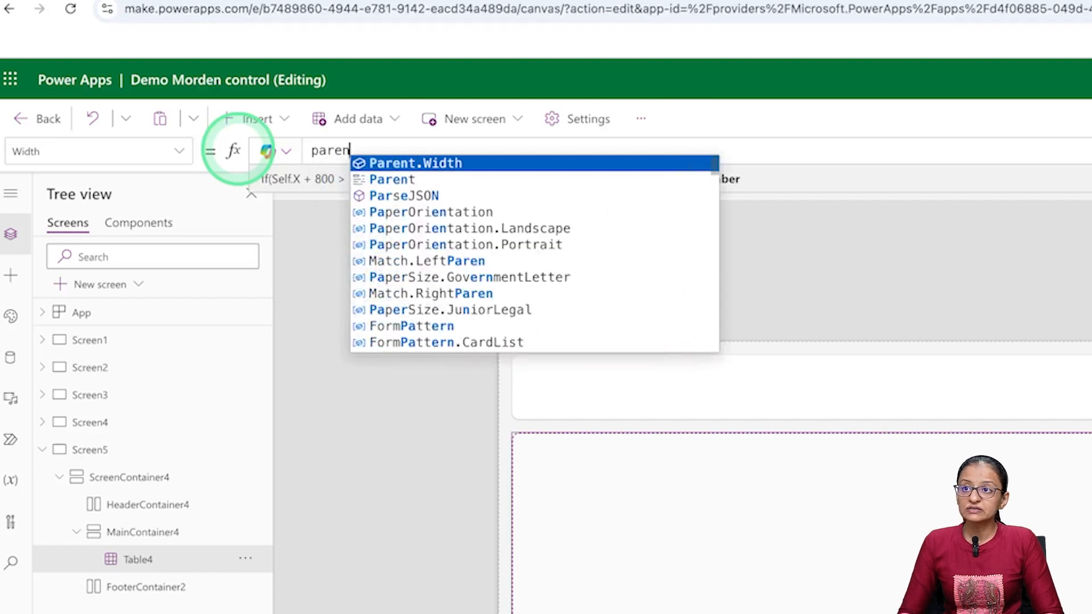
key(Tab)
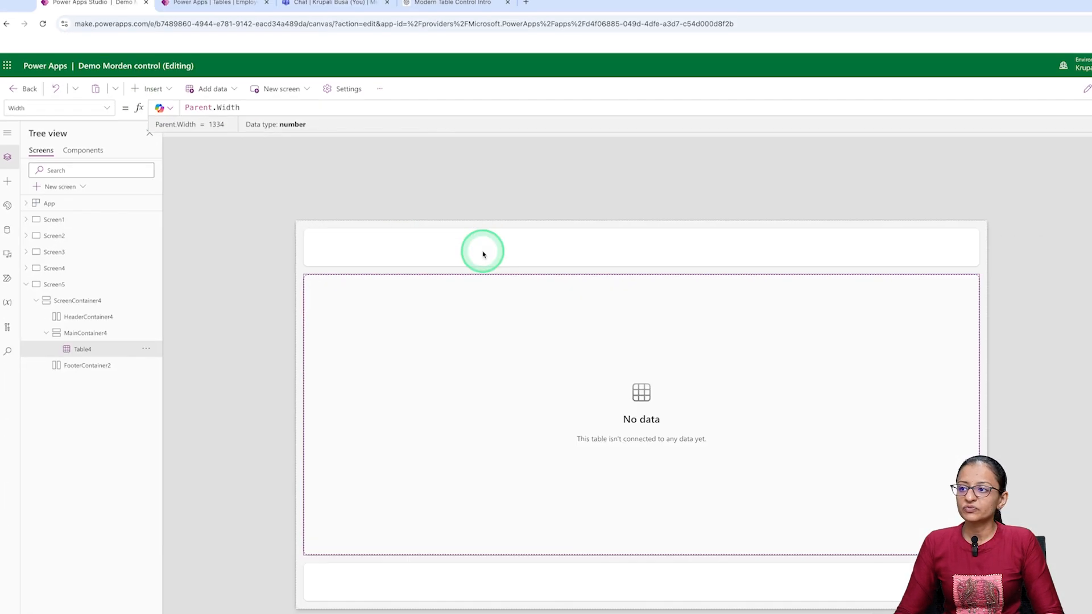
key(ctrl+s)
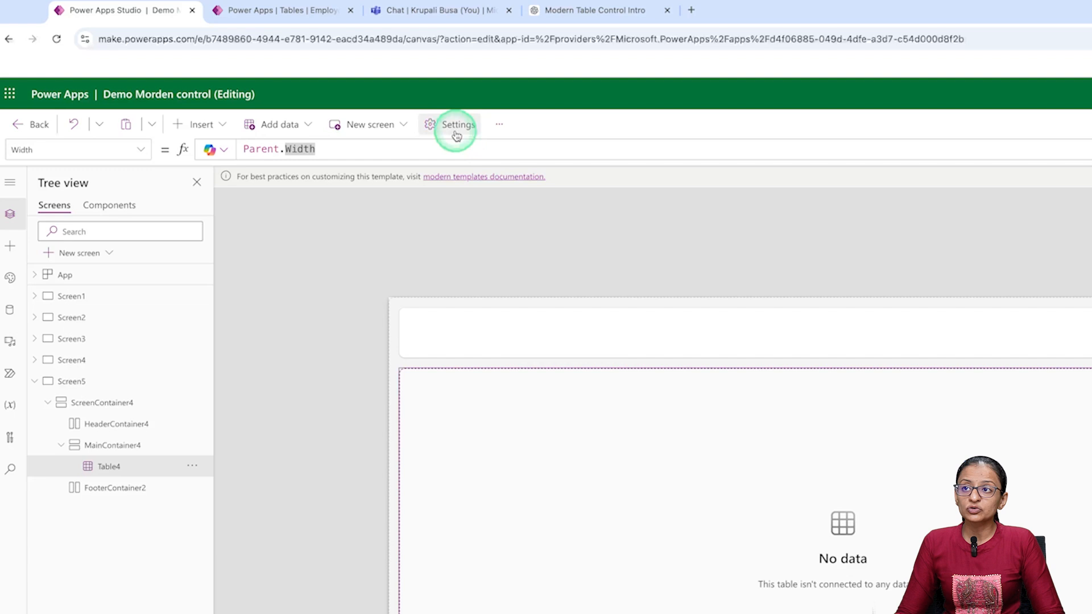
- Turn on Scale to fit in the app's display settings and close the settings
click(455, 136)
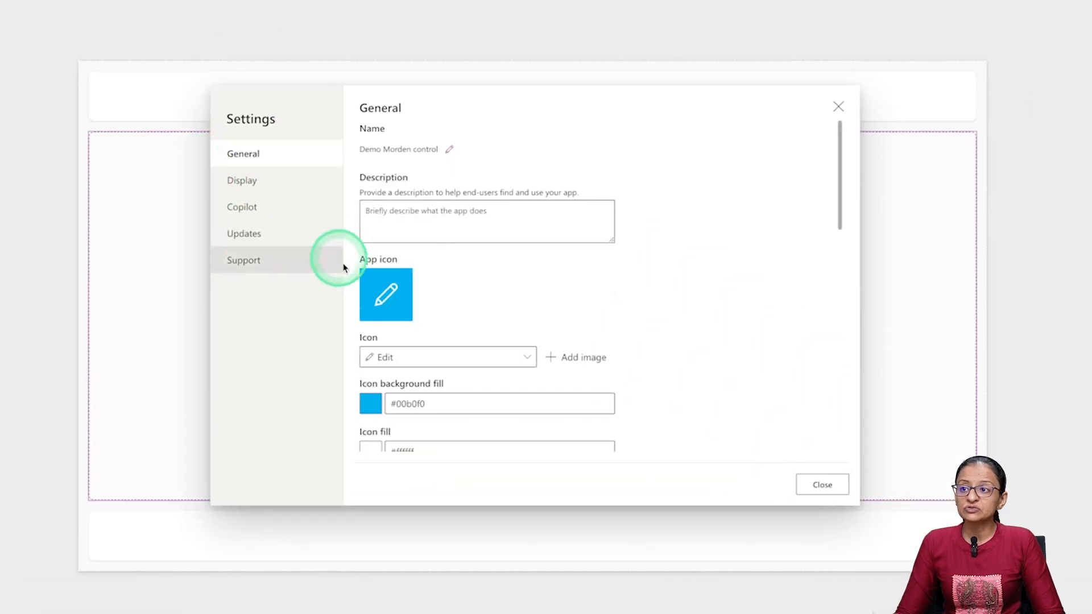
click(245, 179)
scroll(483, 303, down, 1)
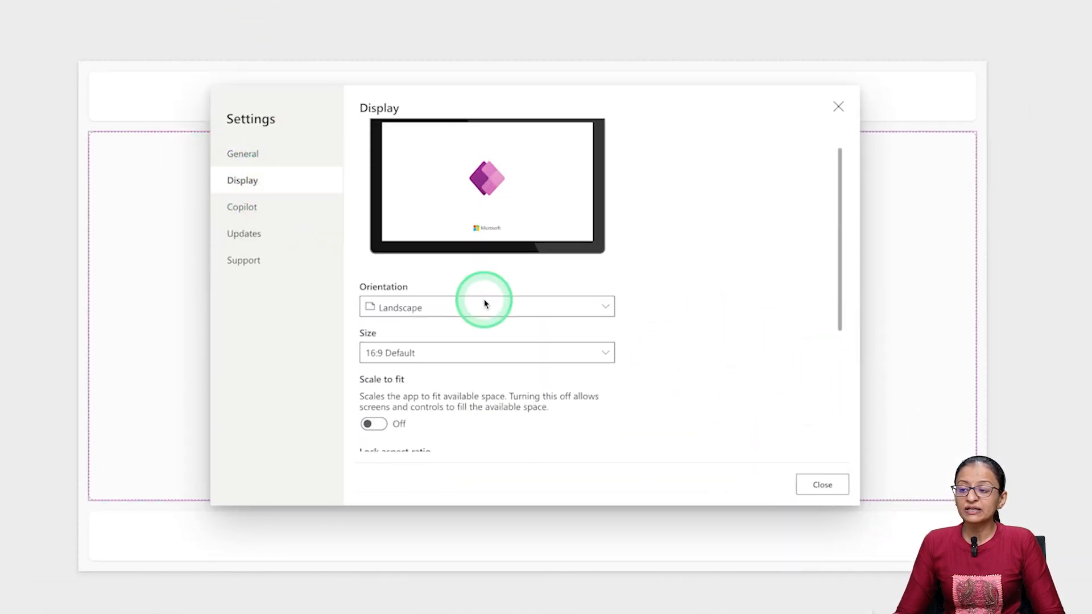
scroll(484, 304, down, 2)
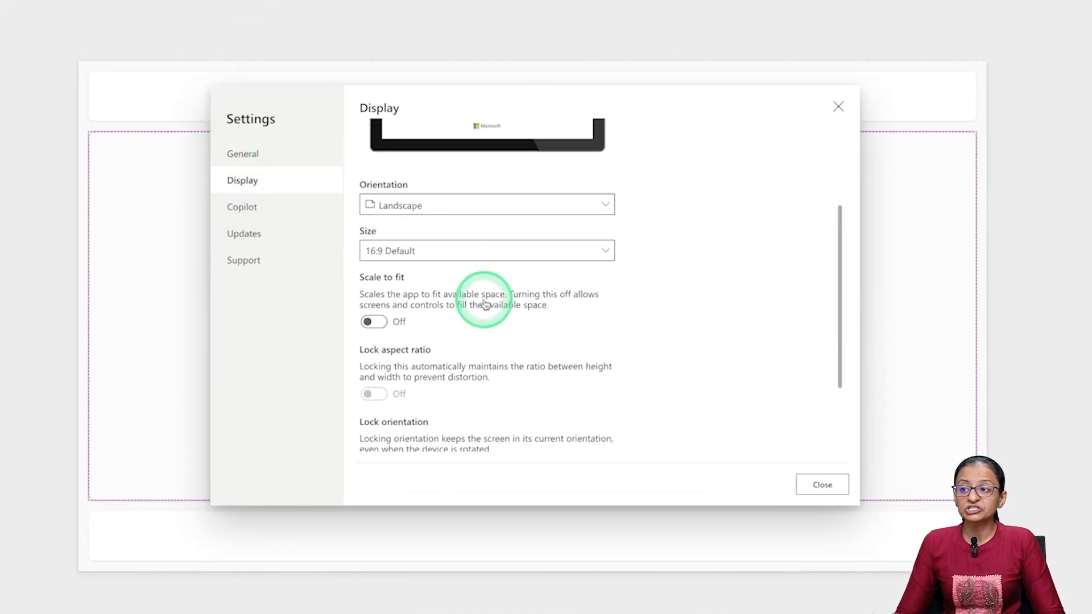
click(373, 322)
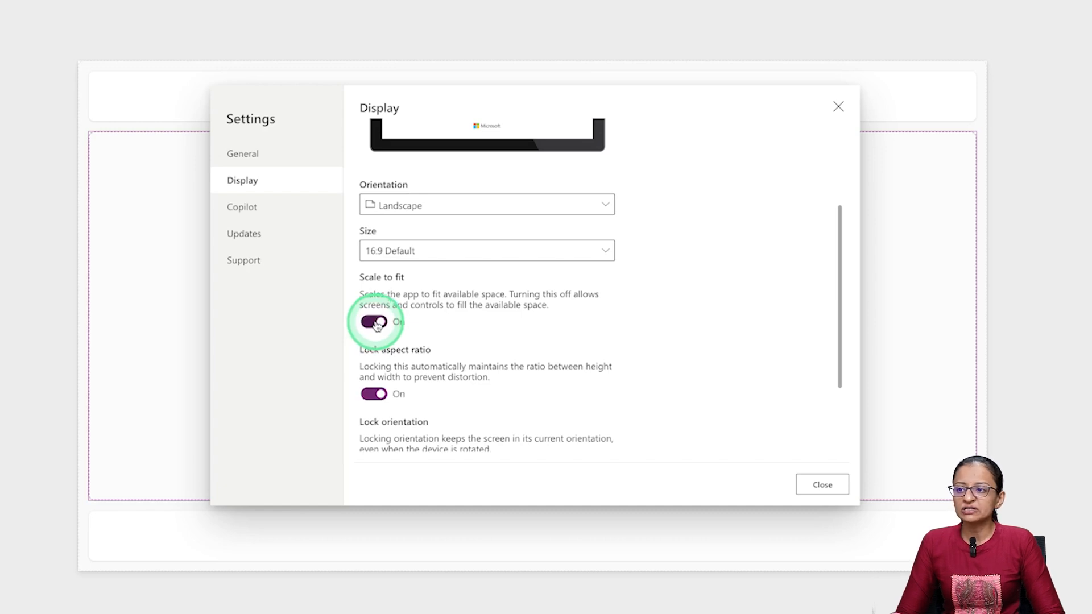
click(827, 480)
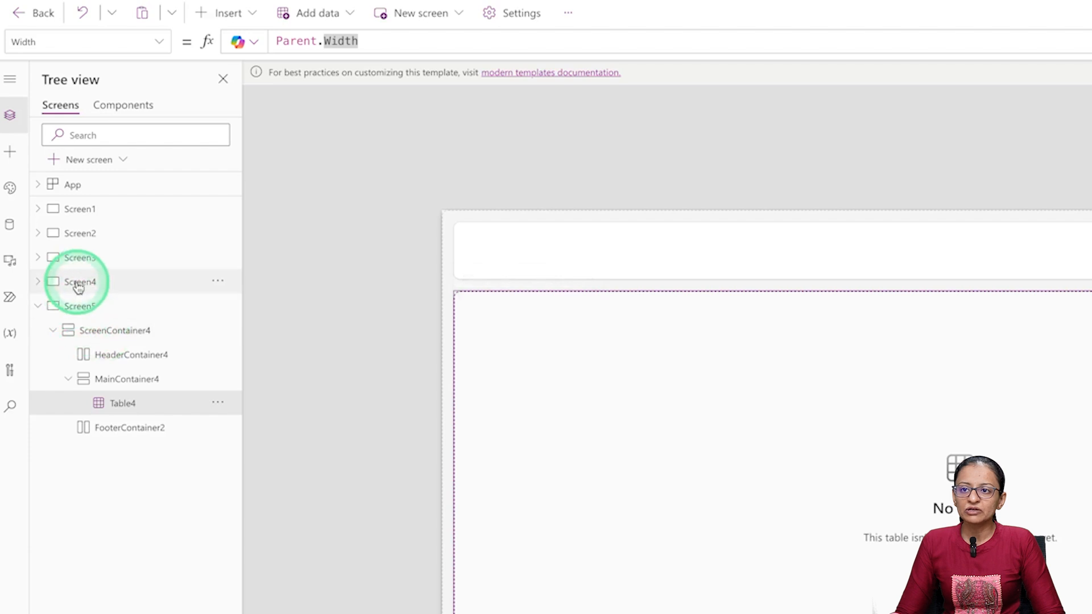
- Preview Screen3 on an Apple iPhone in portrait and landscape orientation, and exit the preview
click(82, 259)
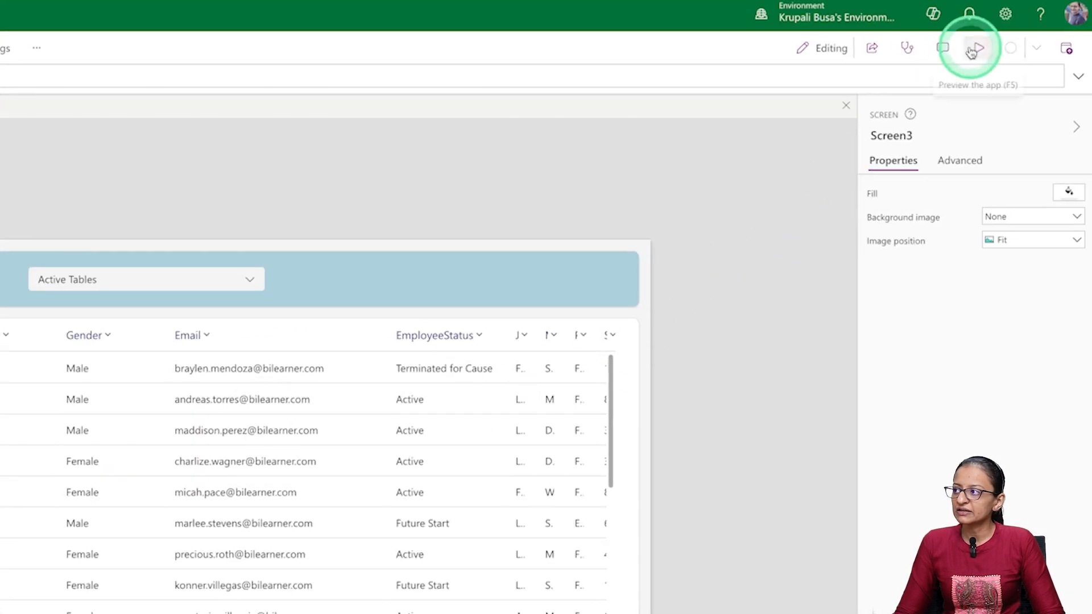
click(1005, 58)
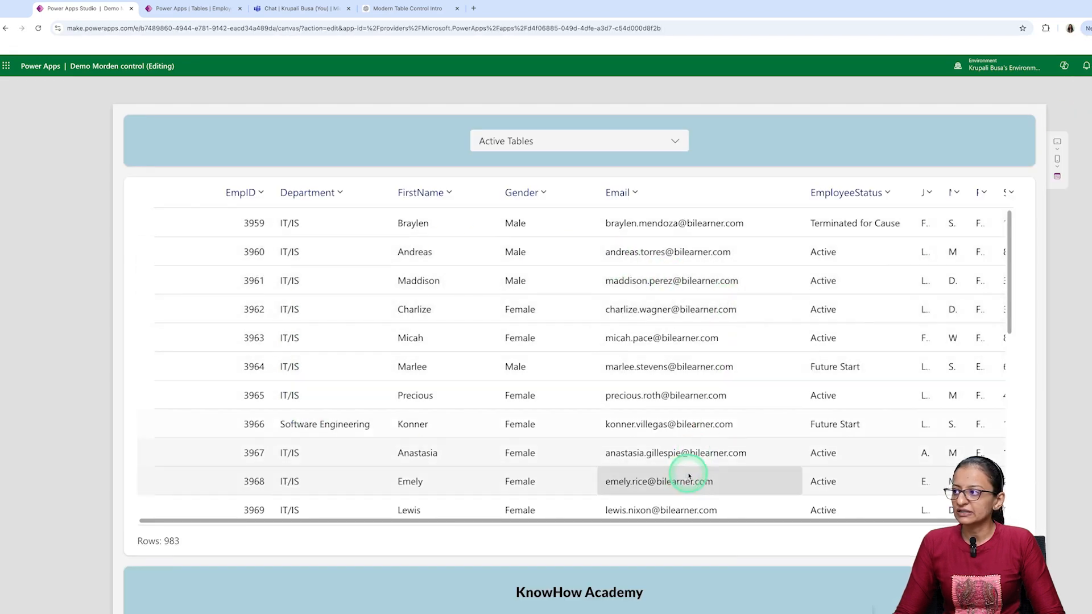
click(1059, 169)
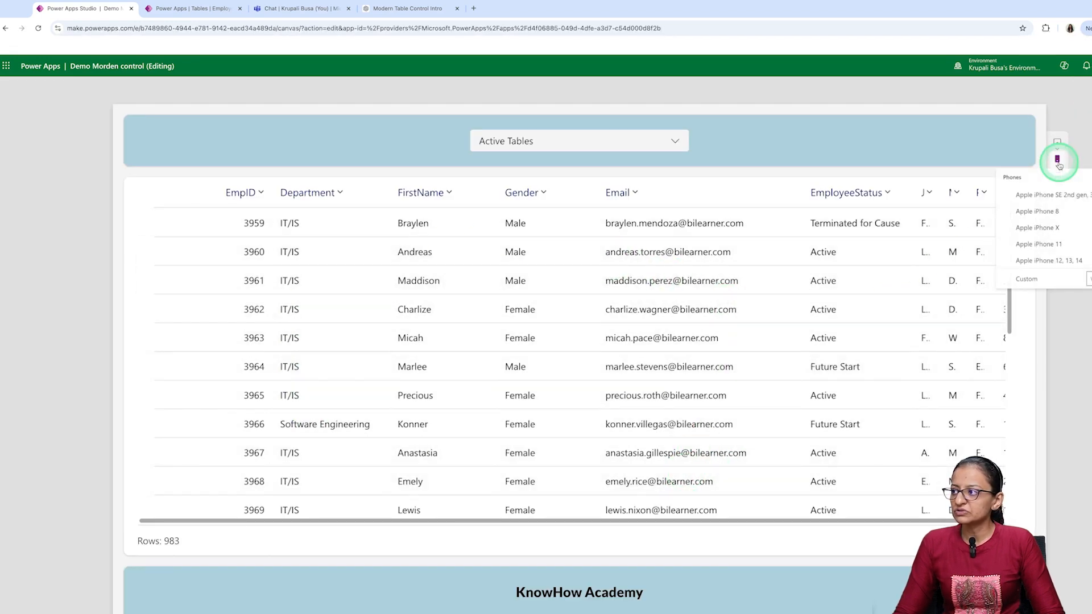
click(1049, 213)
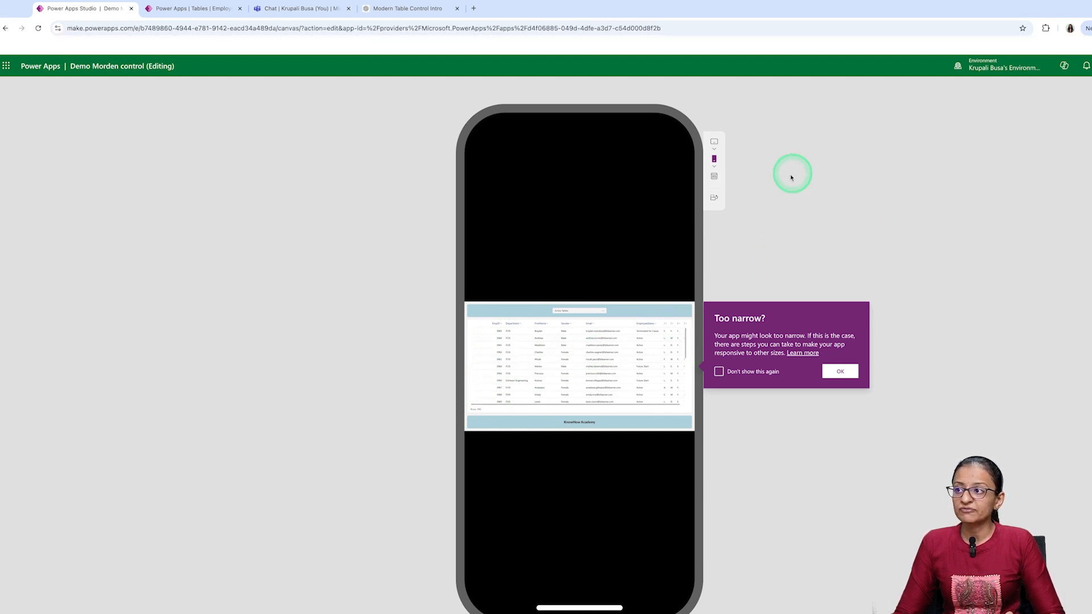
click(714, 199)
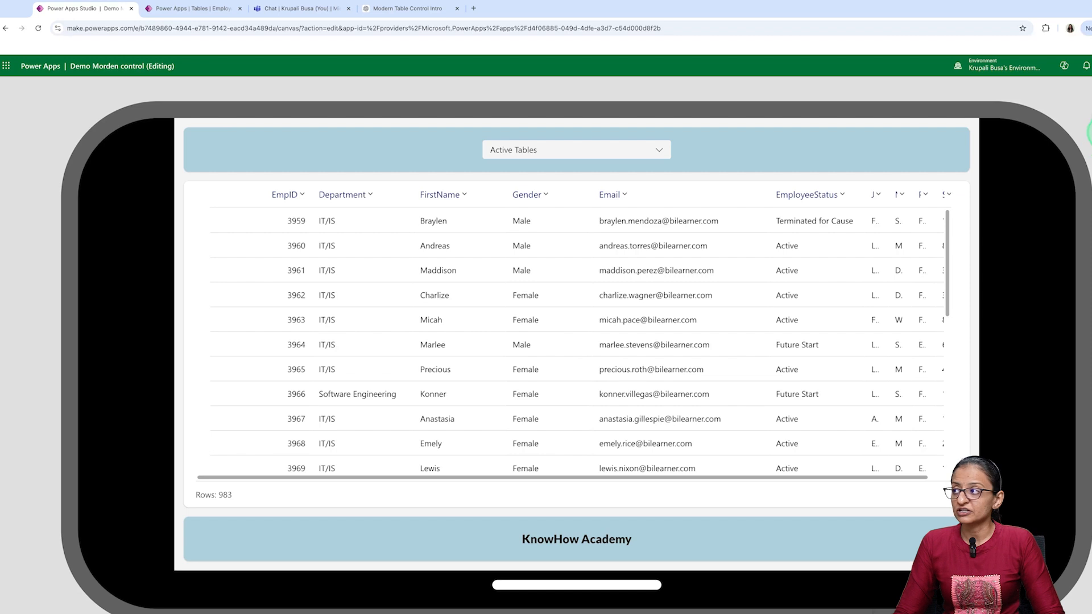
click(1039, 121)
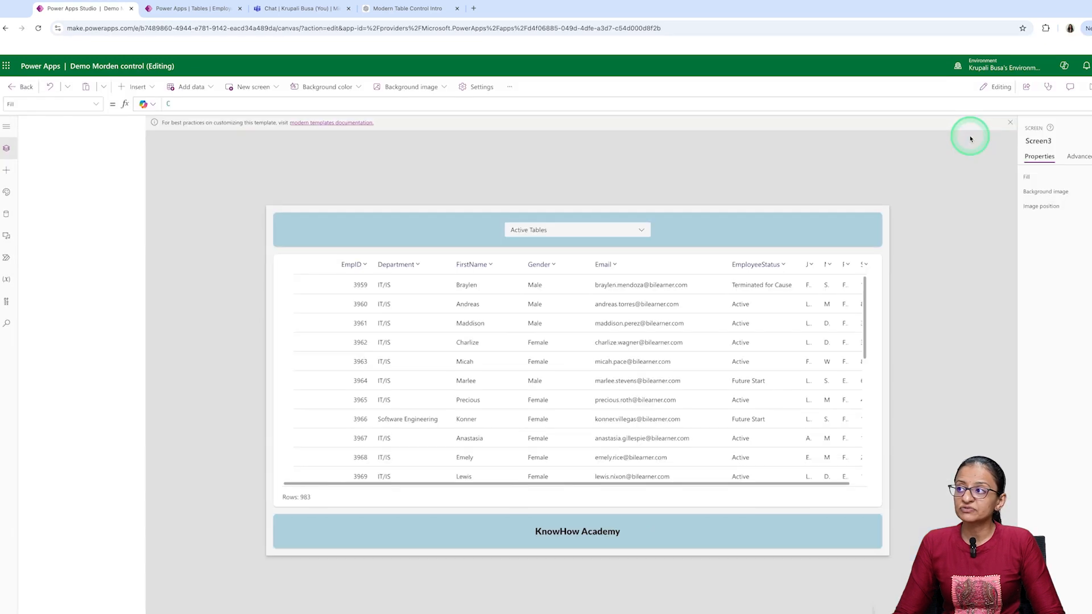
- Turn off Scale to fit in the app's display settings and save the app
click(479, 91)
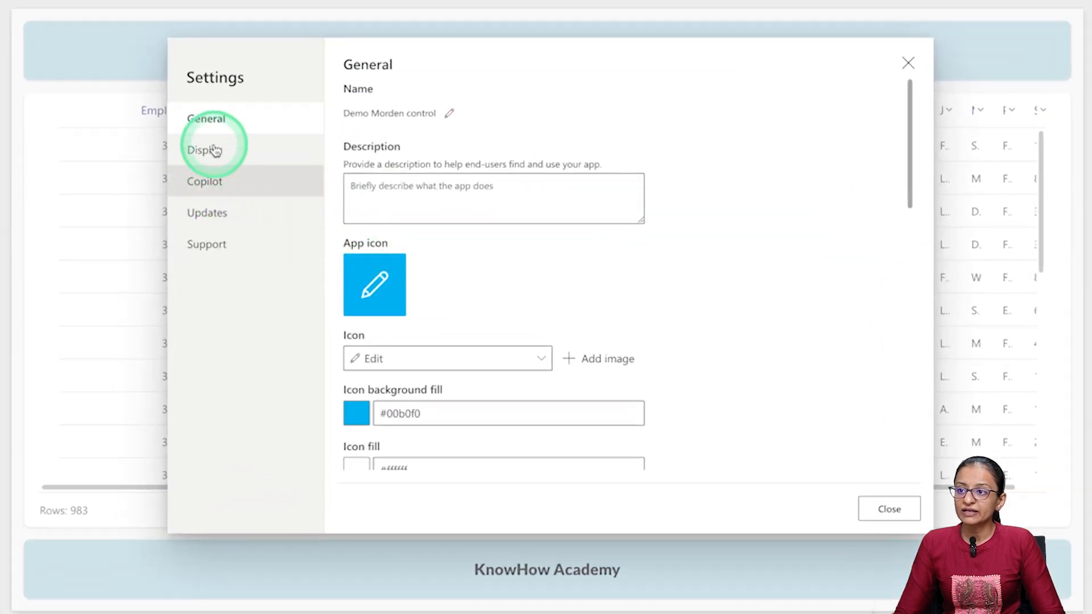
click(215, 151)
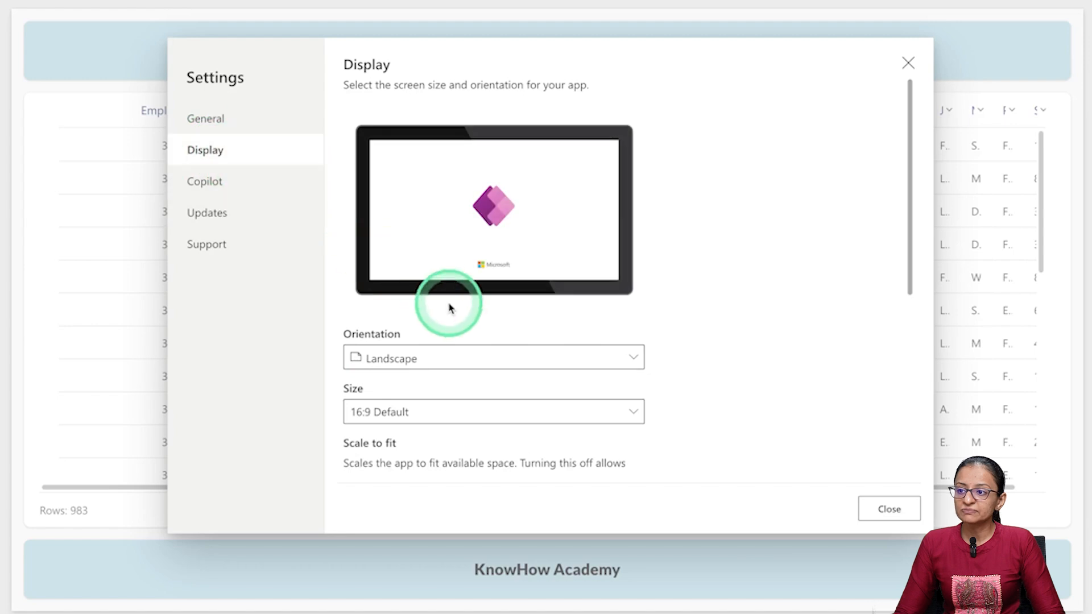
scroll(448, 310, down, 3)
click(358, 329)
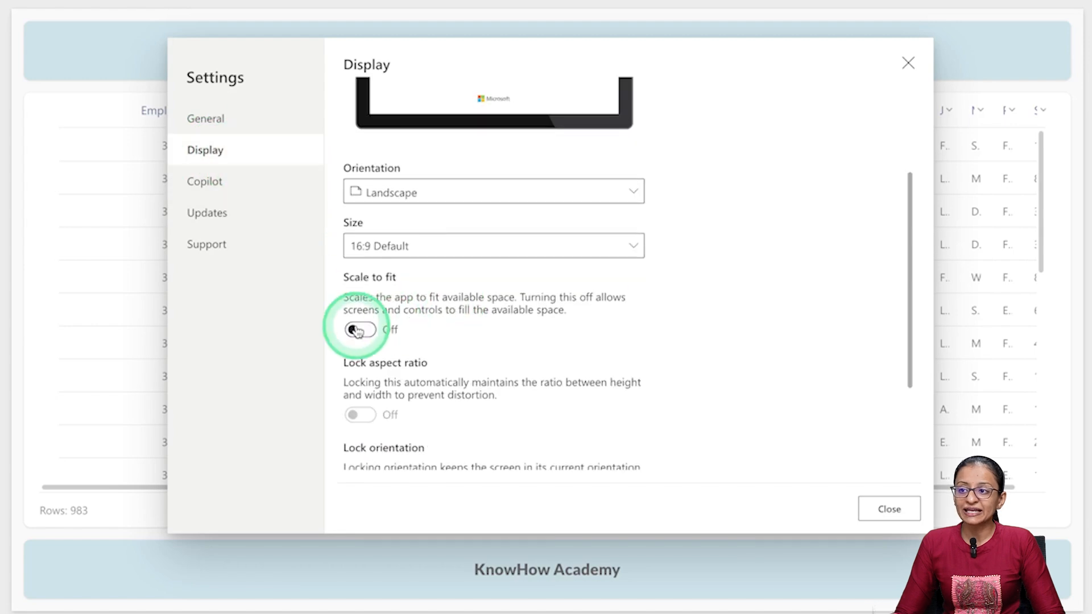
click(885, 512)
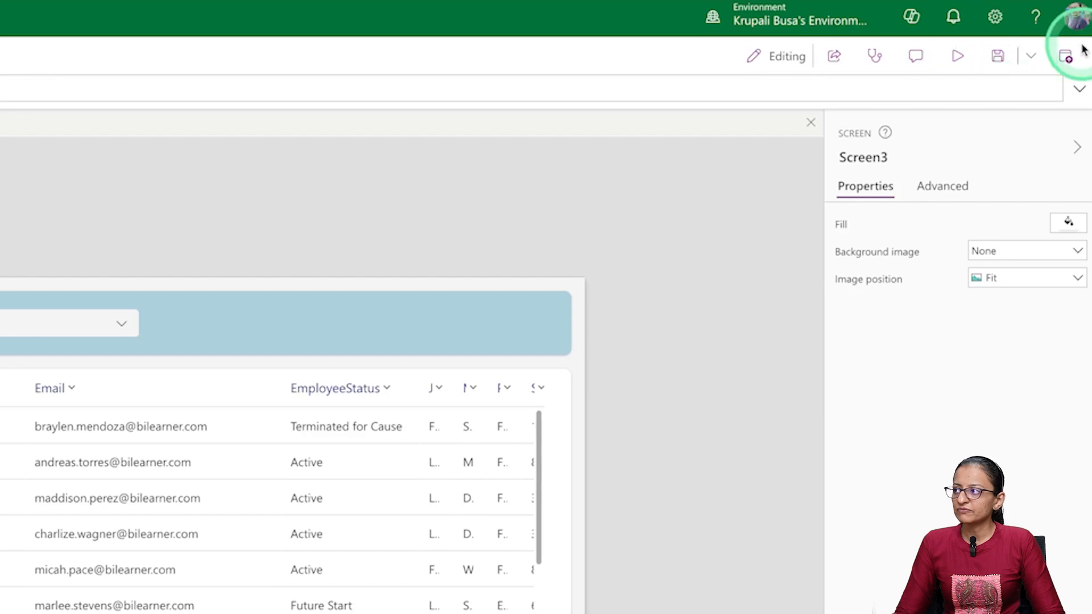
click(1000, 56)
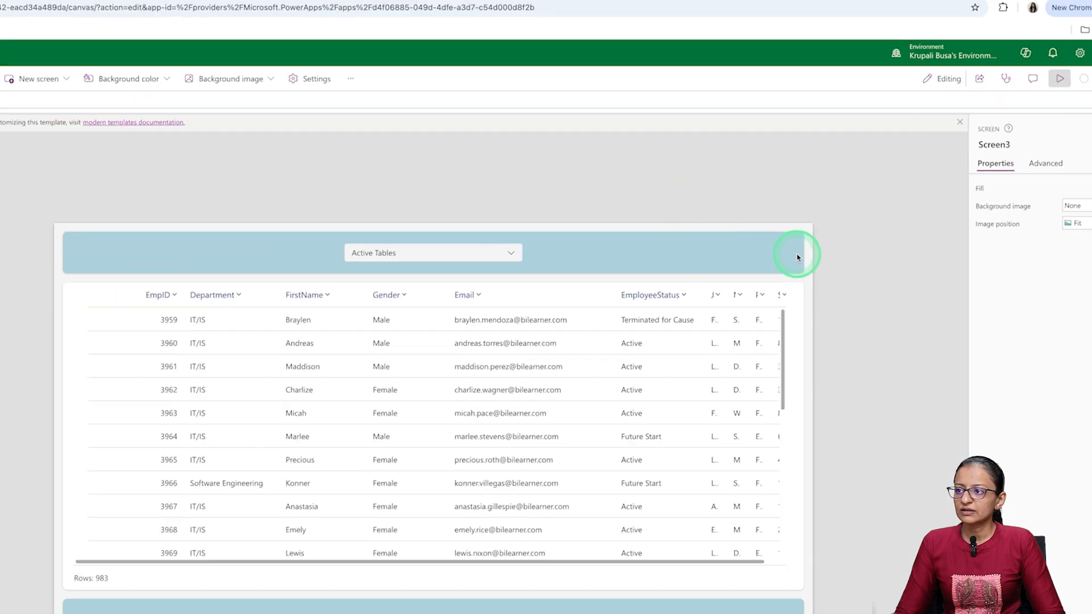
- Preview Screen3 again in the phone frame with Scale to fit off, check both orientations, and exit the preview
key(F5)
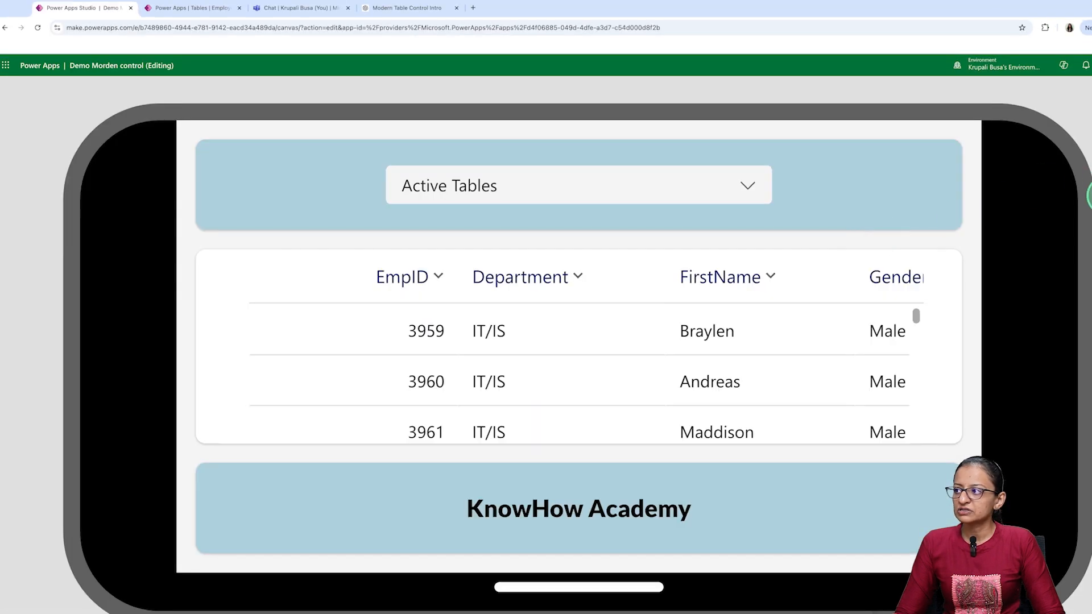
click(1091, 196)
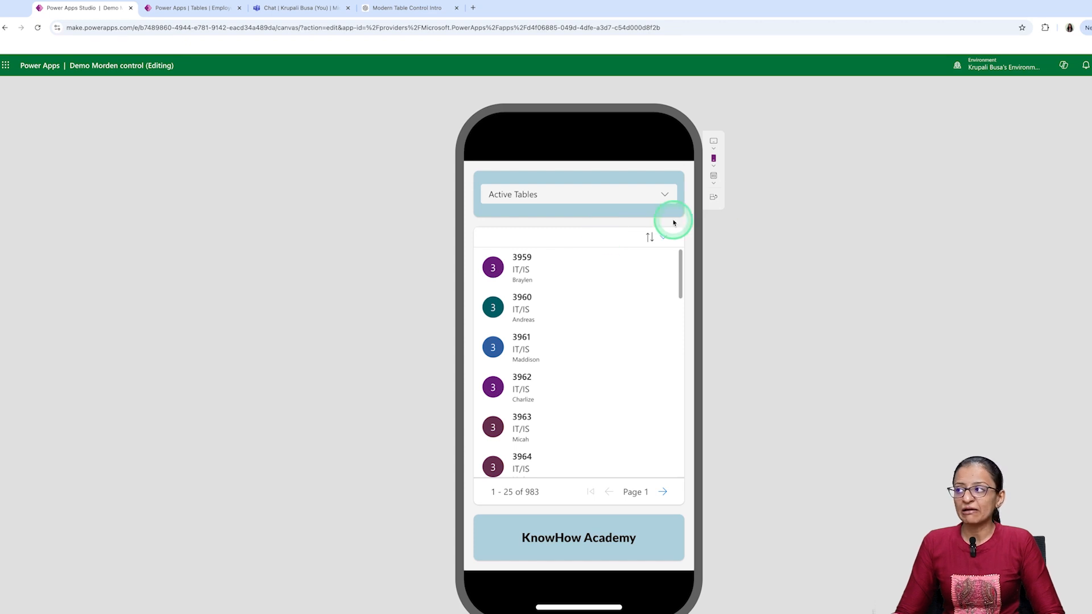
key(Escape)
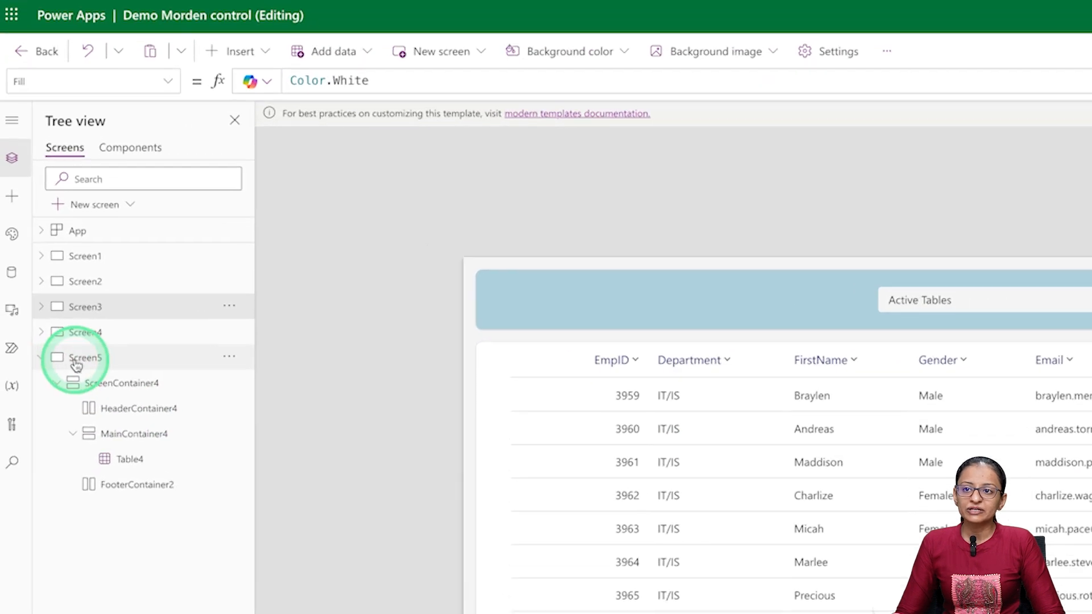
- Rename Screen4, the screen with the header and table, as Morden Table Demo
click(77, 363)
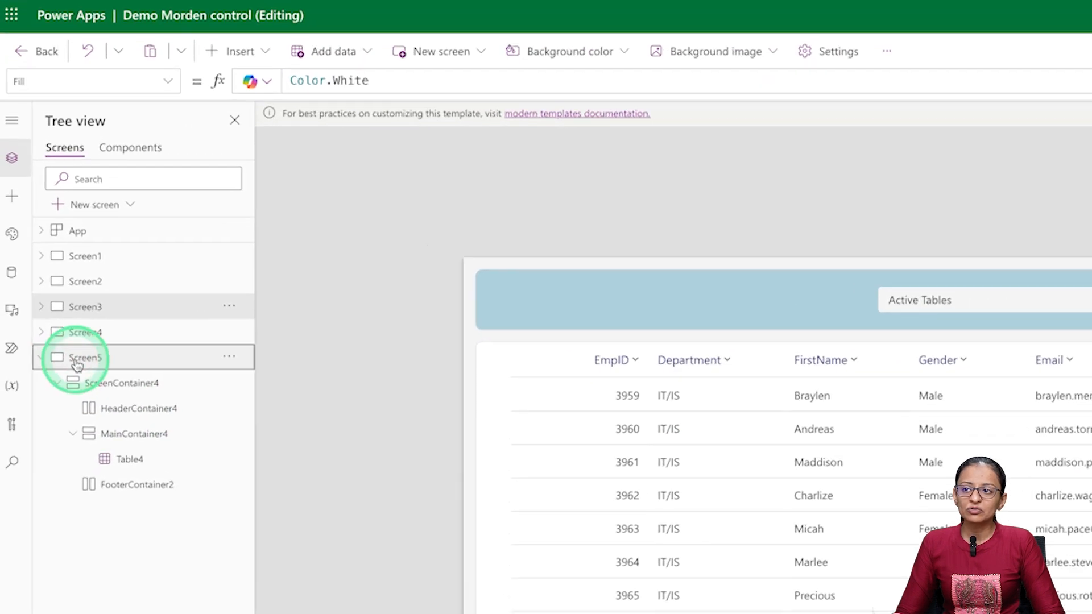
click(89, 340)
click(1046, 557)
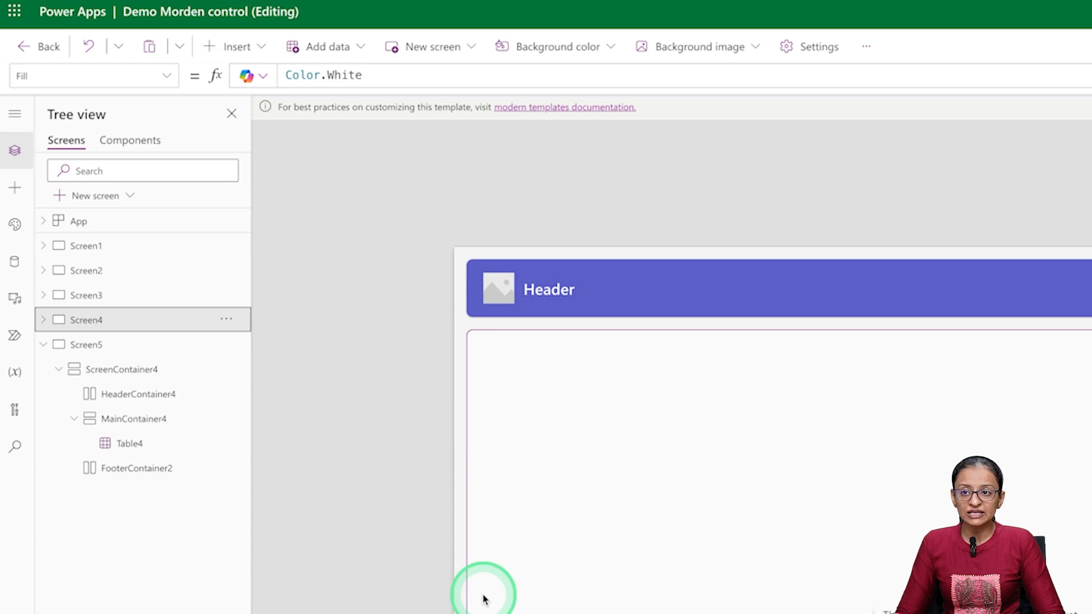
click(115, 348)
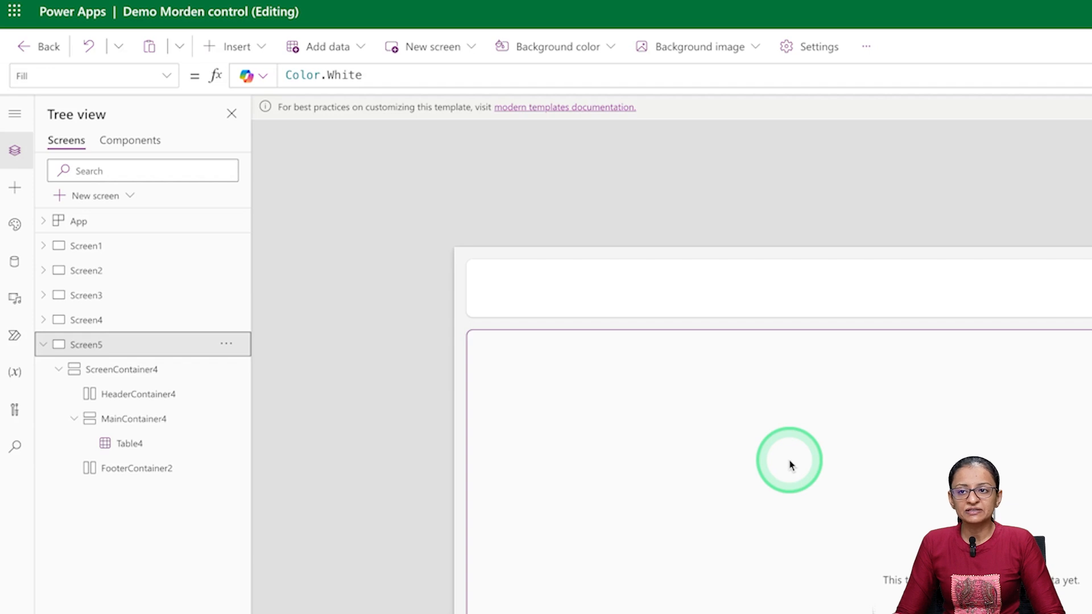
click(111, 329)
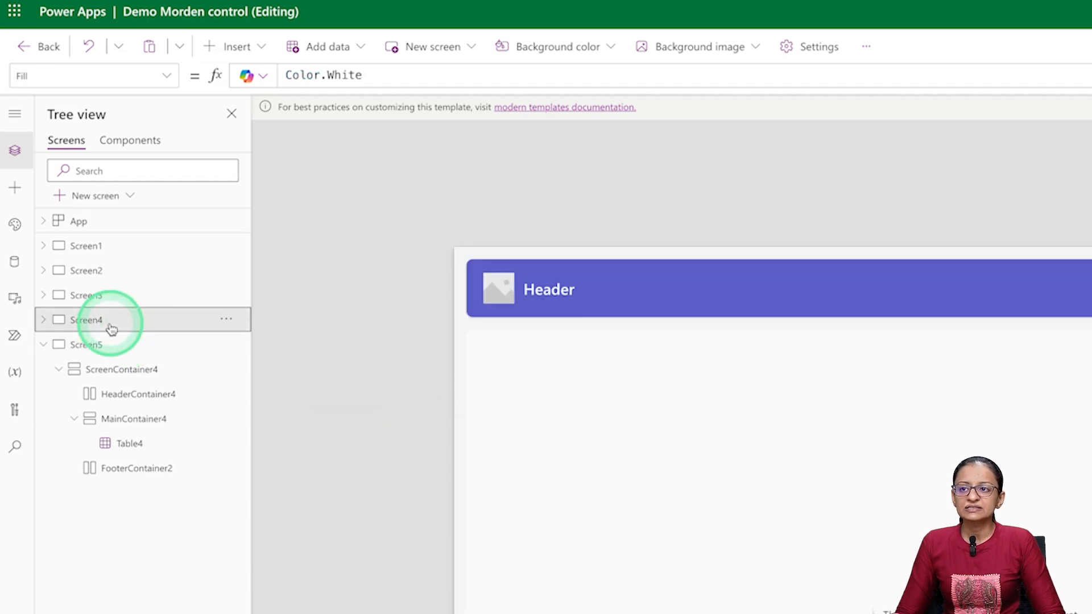
click(227, 321)
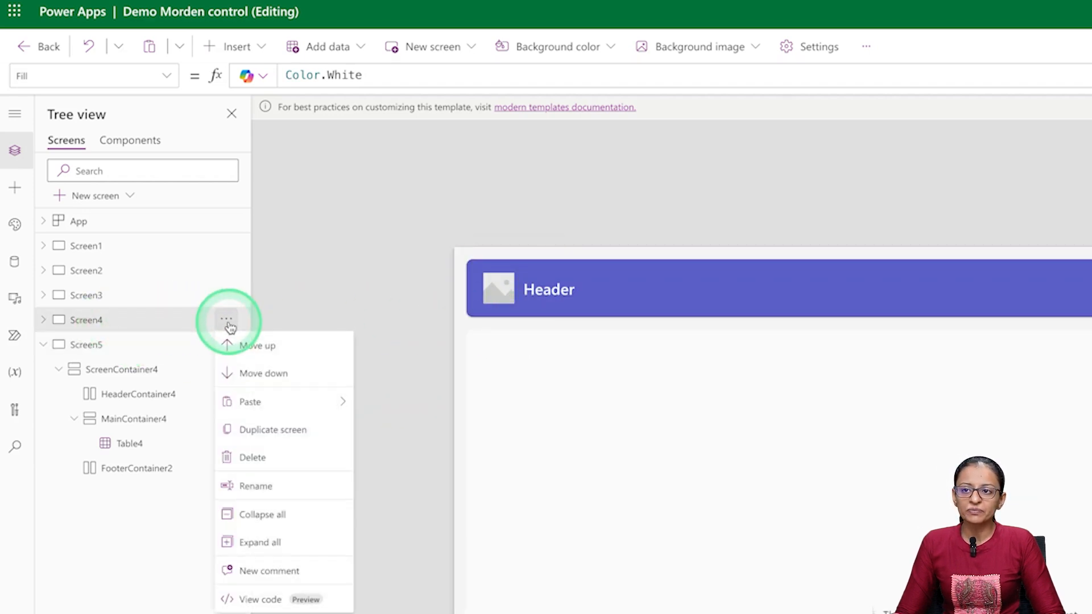
click(251, 439)
click(681, 459)
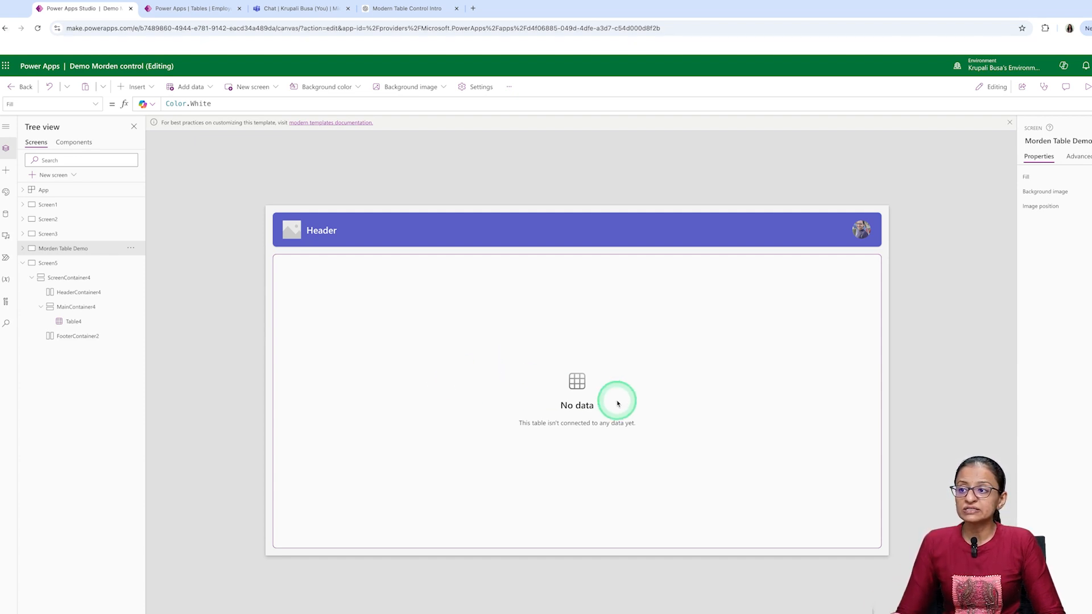
- Connect the table on the Morden Table Demo screen to the EmployeeData Dataverse table as its items source
click(811, 264)
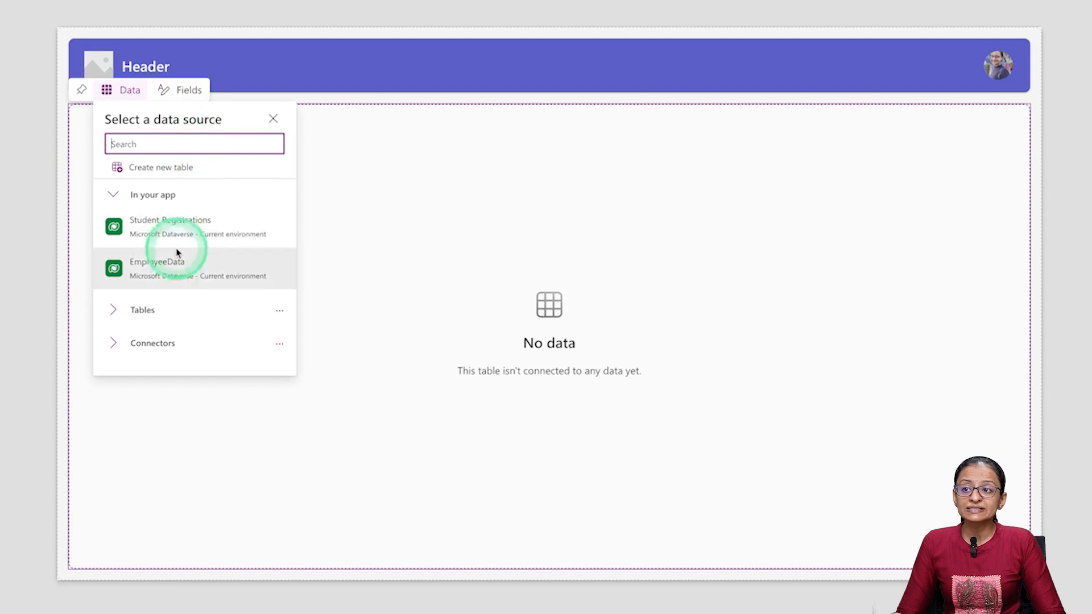
click(274, 118)
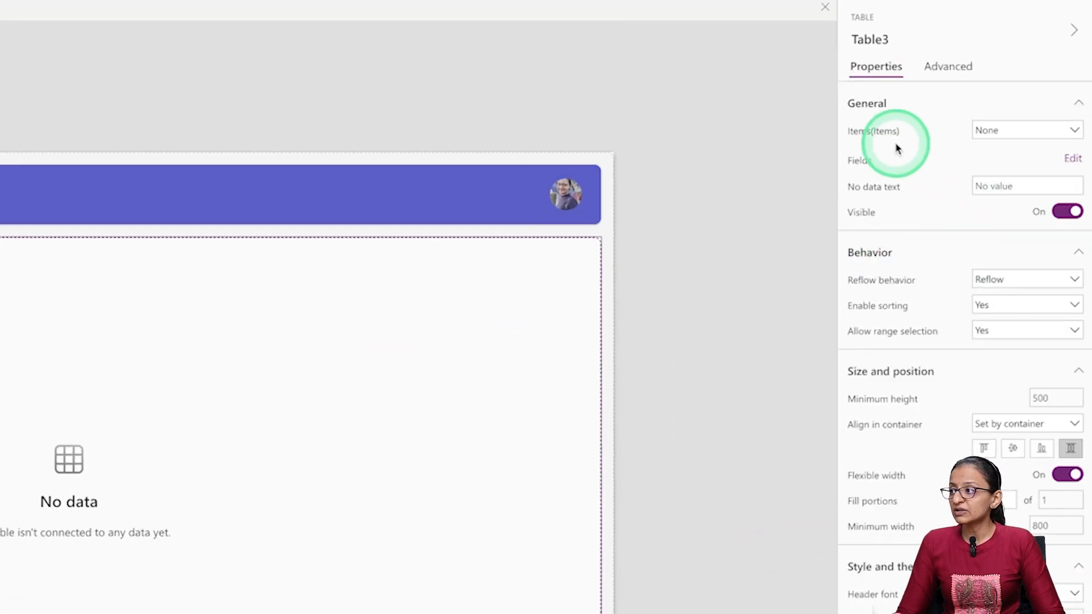
click(1002, 133)
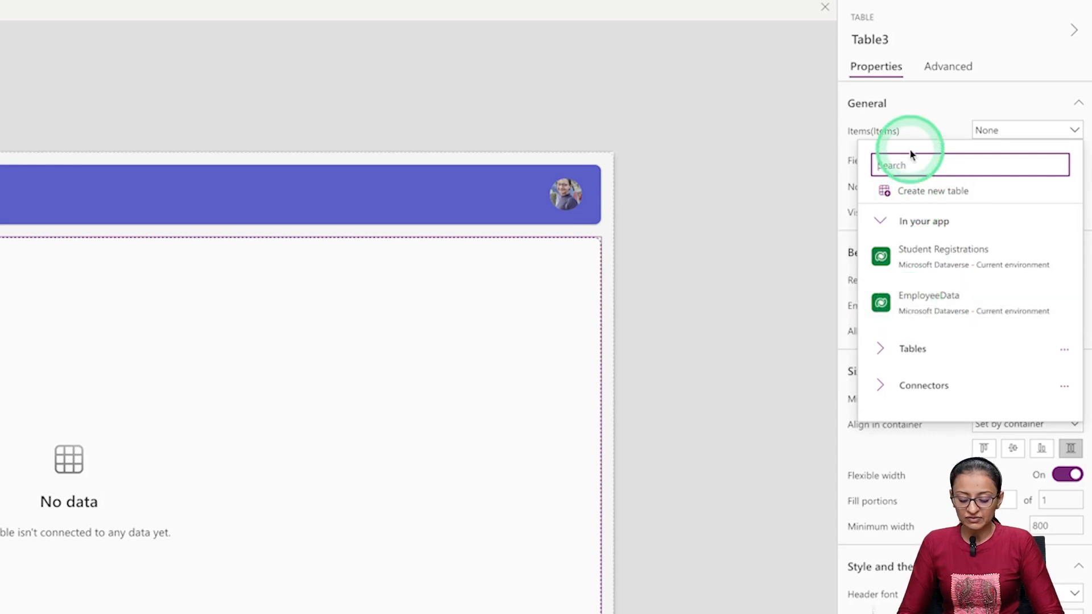
text(Em)
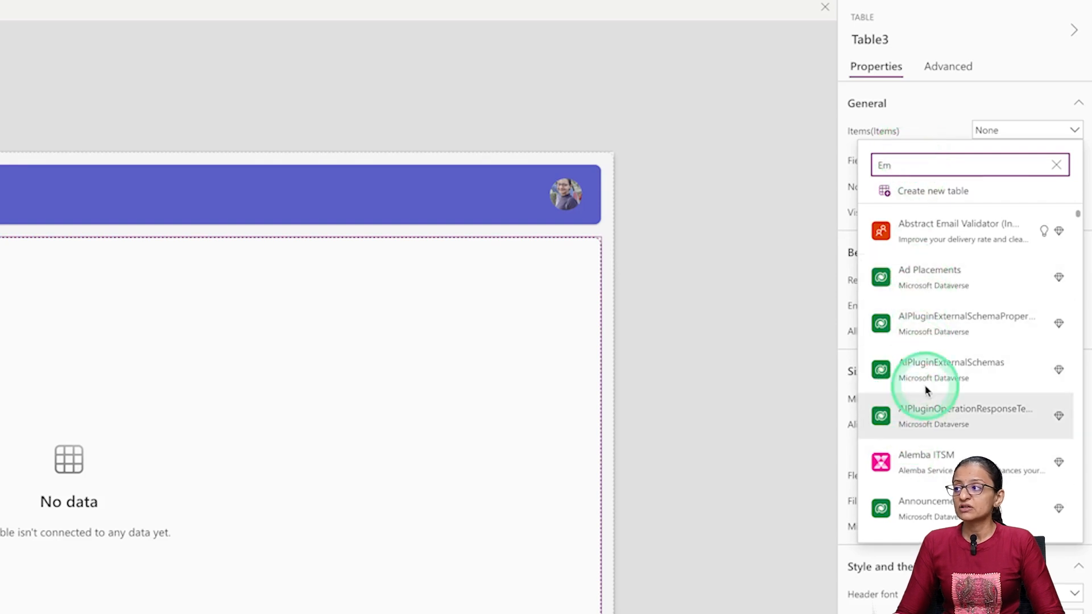
text(pl)
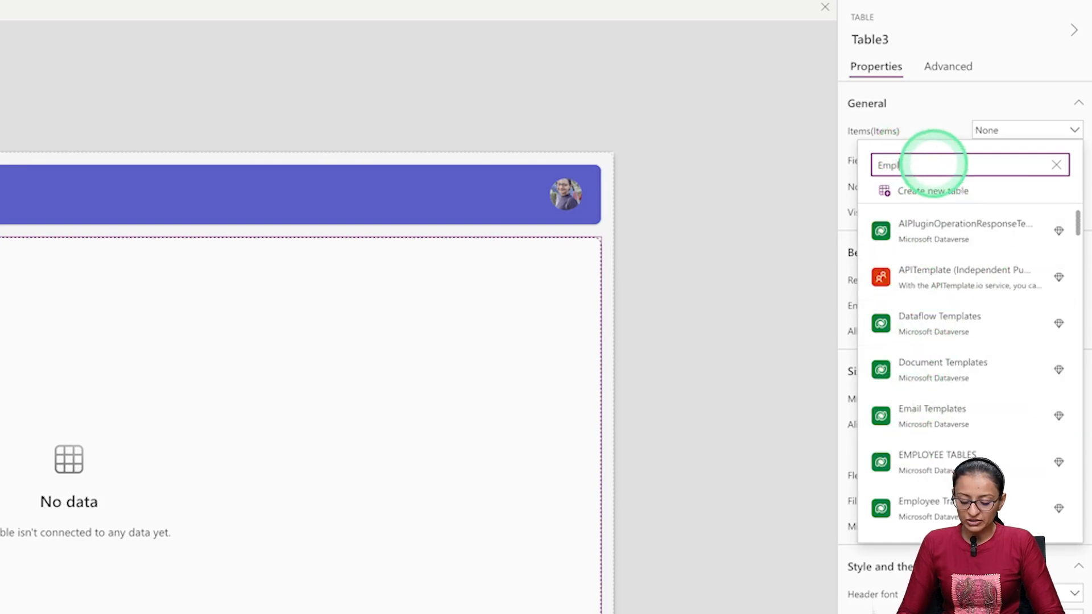
text(oye)
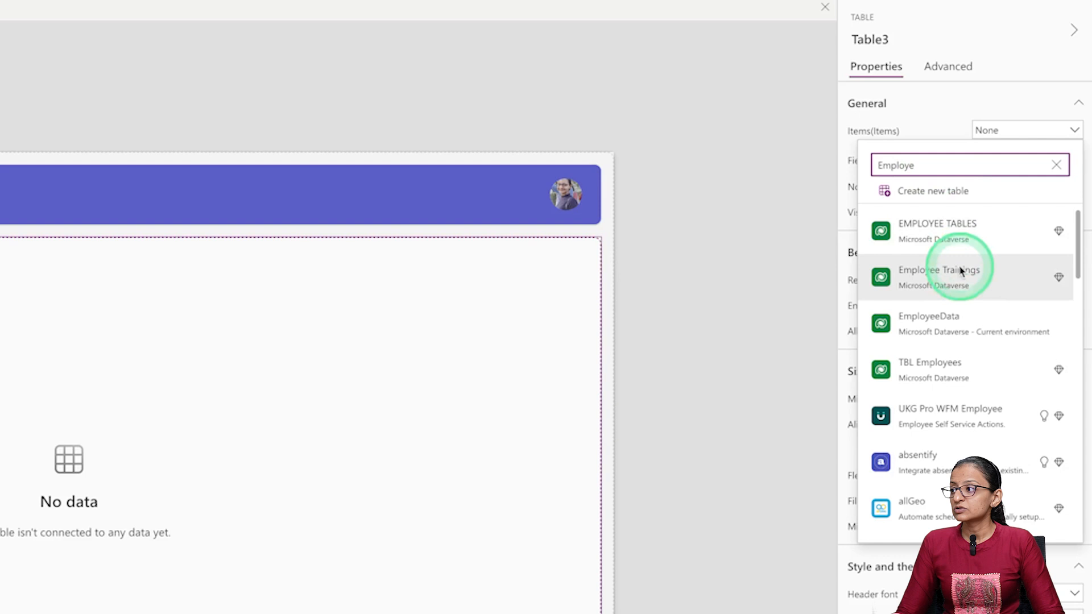
click(962, 327)
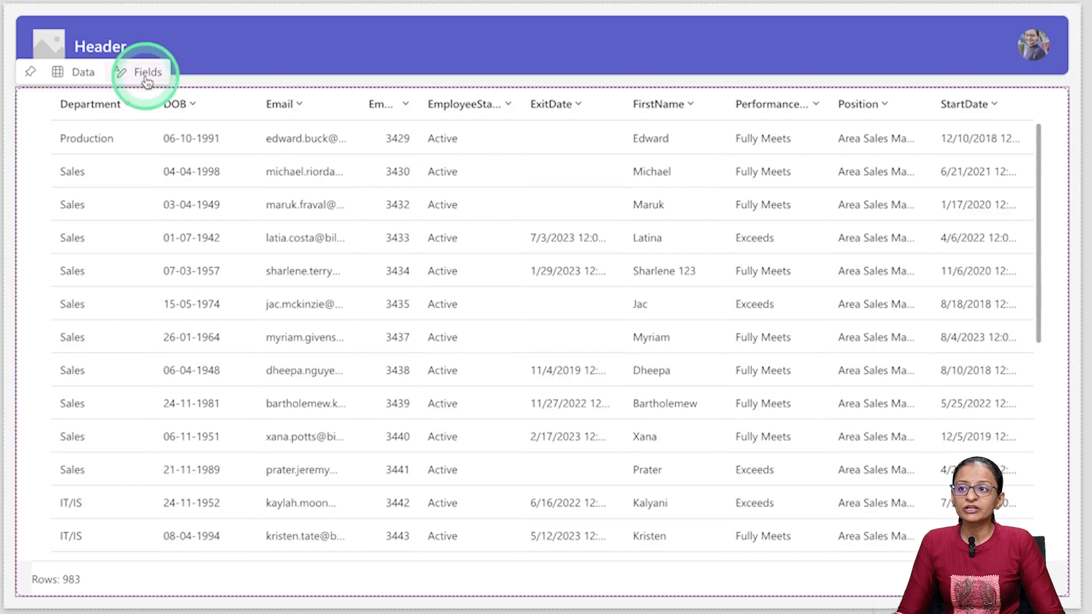
- Review the table's suggested fields and open its field list for editing
click(146, 83)
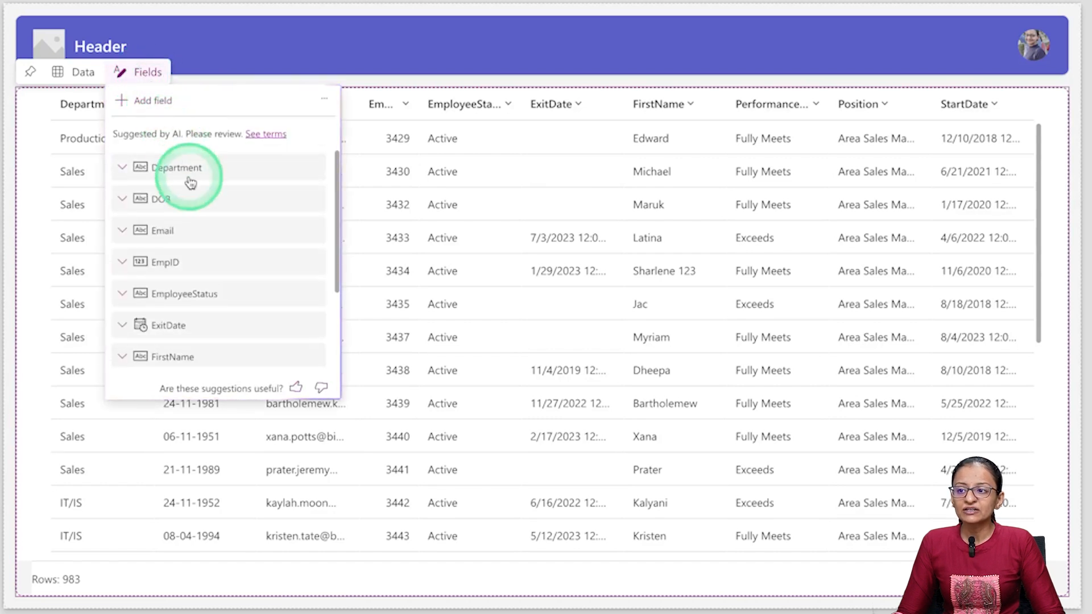
scroll(207, 244, down, 3)
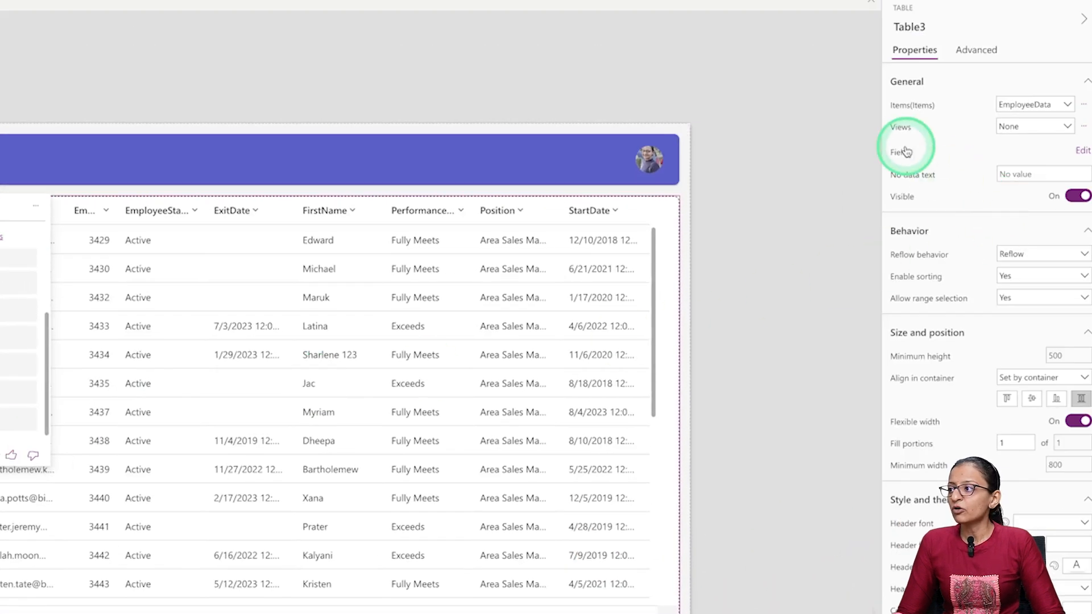
click(1082, 151)
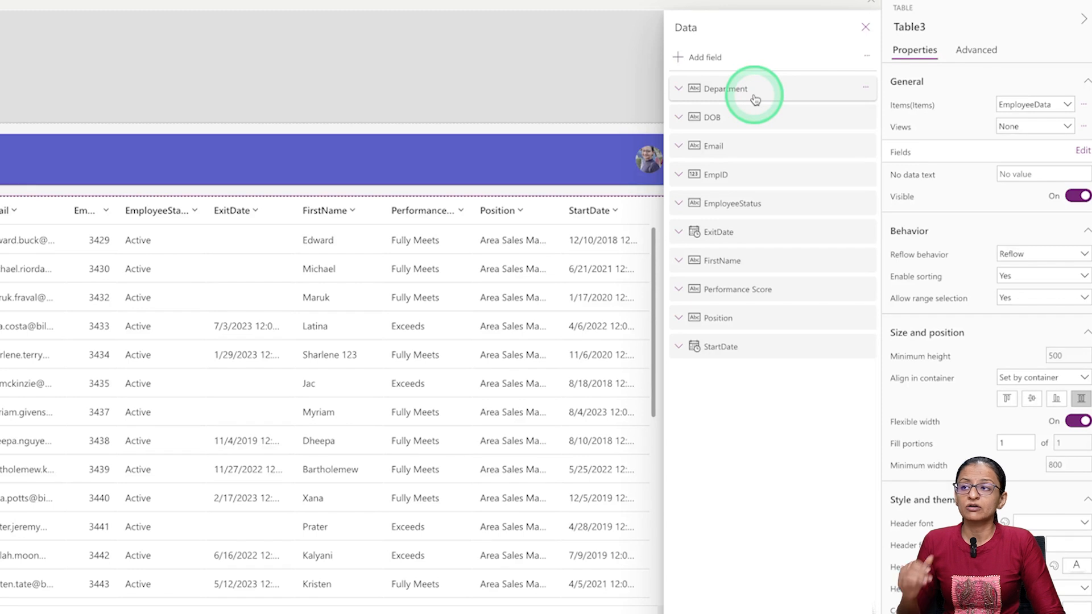
- Reorder the table's fields so that EmpID comes first, FirstName second and Email third
drag(717, 175, 721, 87)
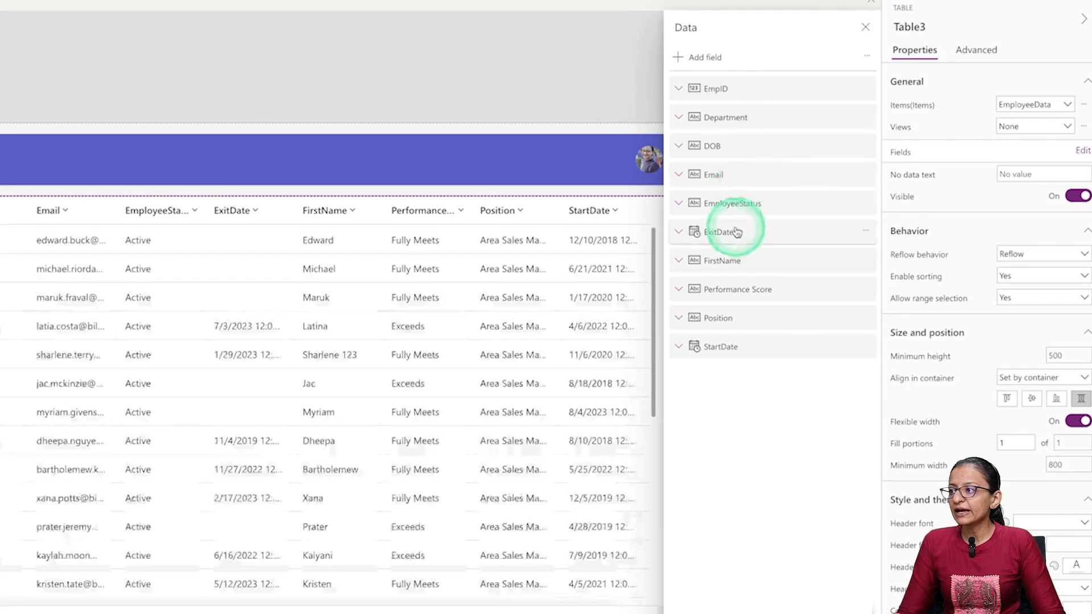
drag(741, 266, 745, 116)
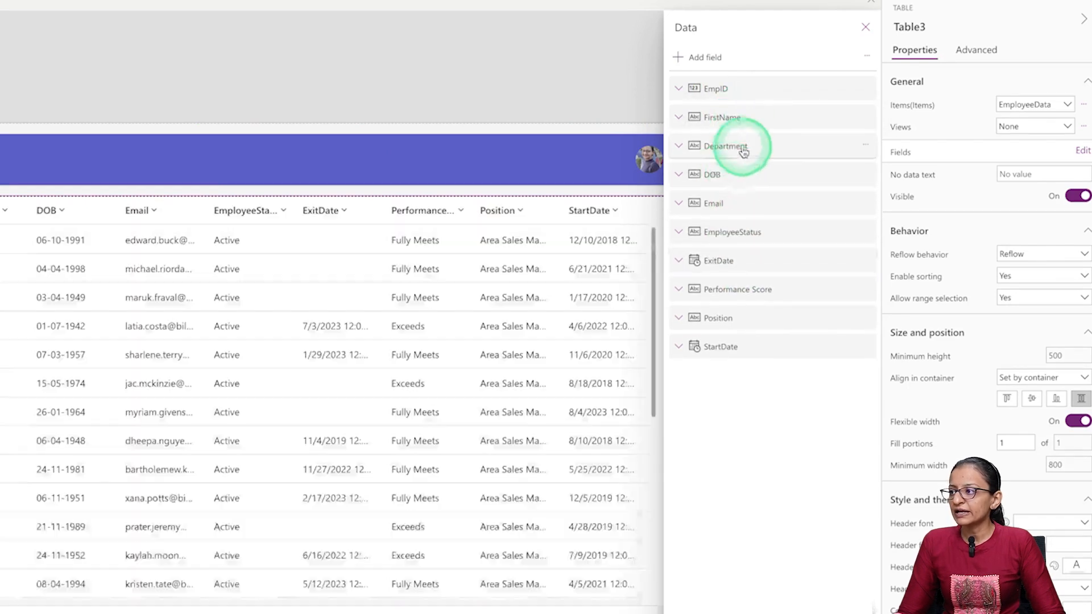
drag(737, 177, 722, 159)
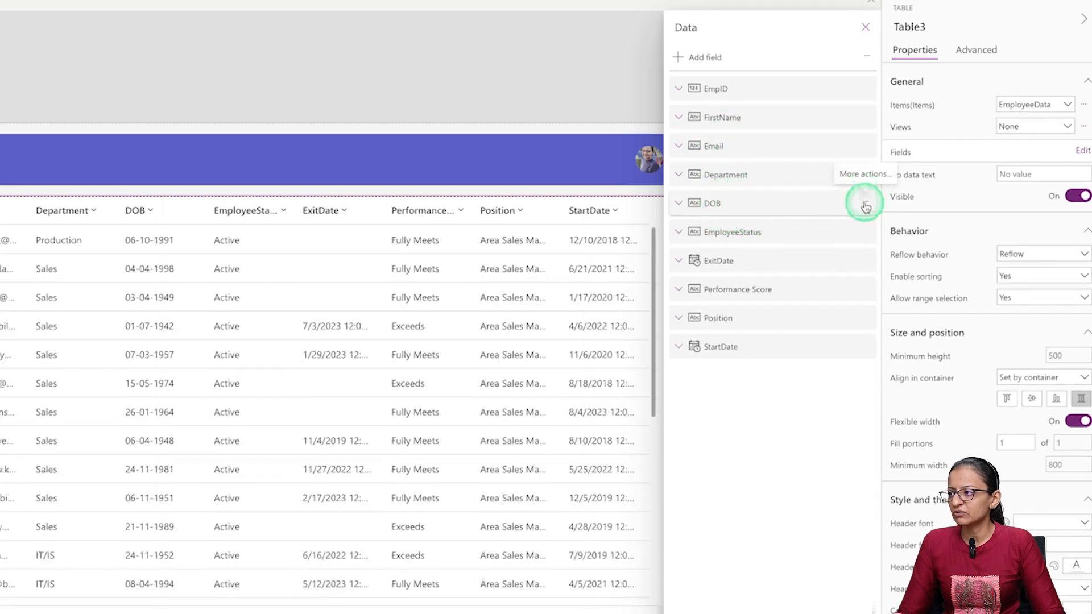
- Remove the DOB, ExitDate and Performance Score fields from the table's field list
click(865, 206)
click(884, 297)
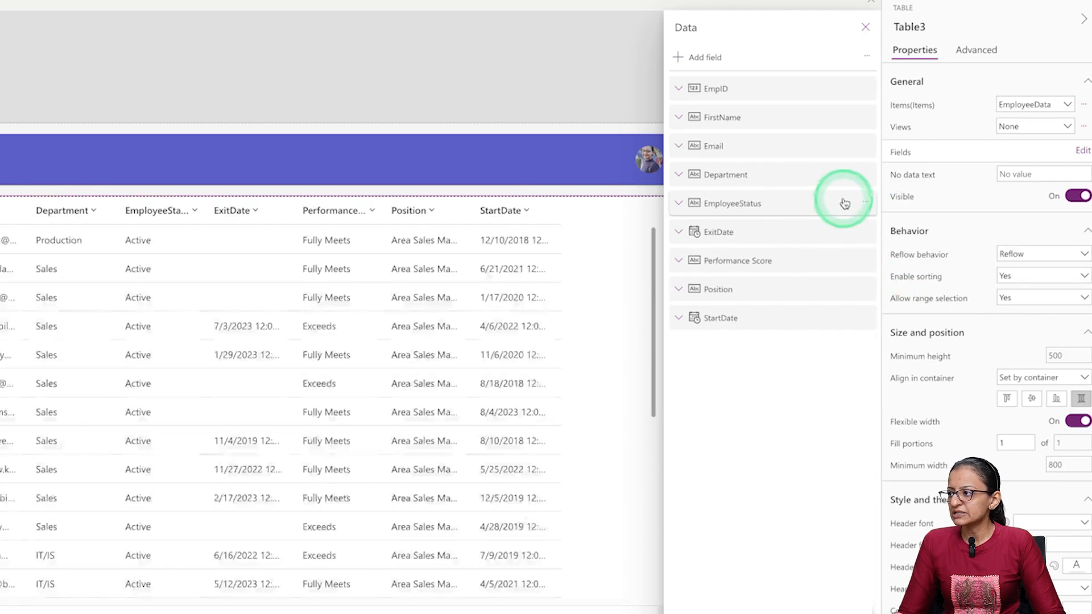
click(865, 231)
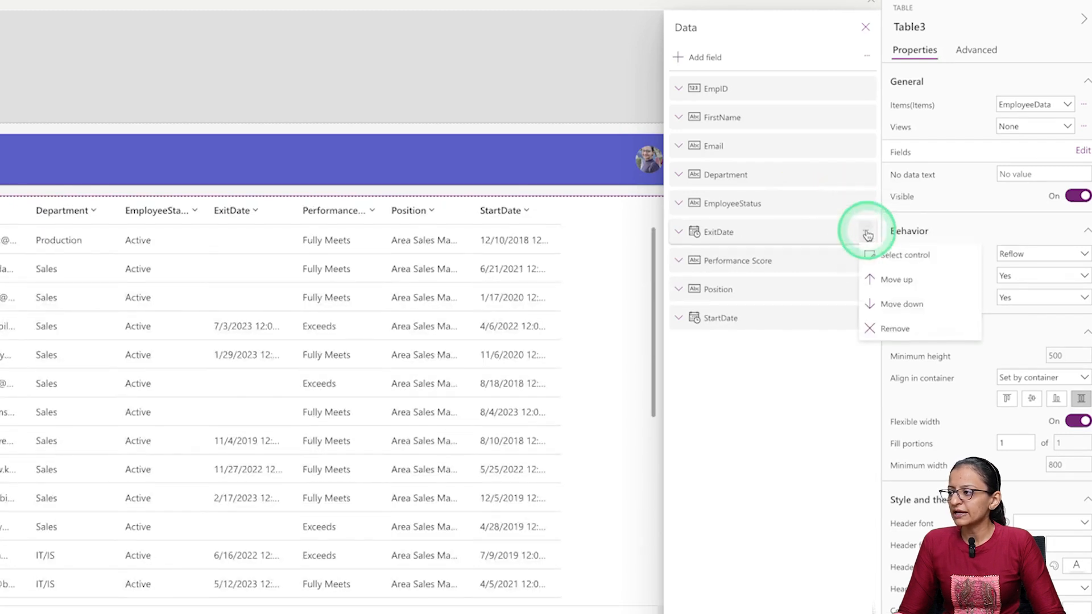
click(889, 325)
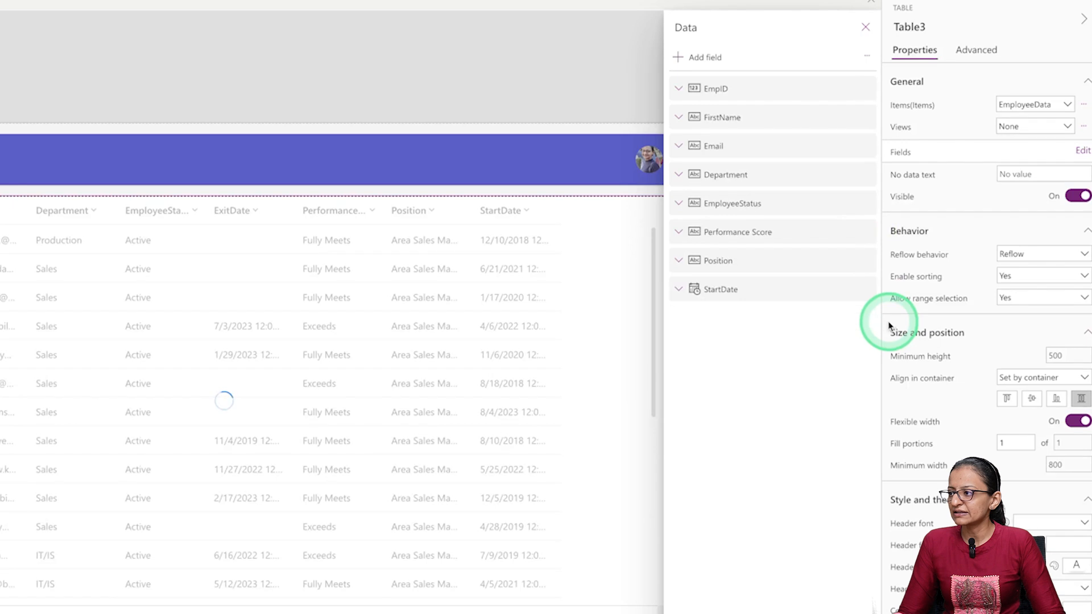
click(832, 234)
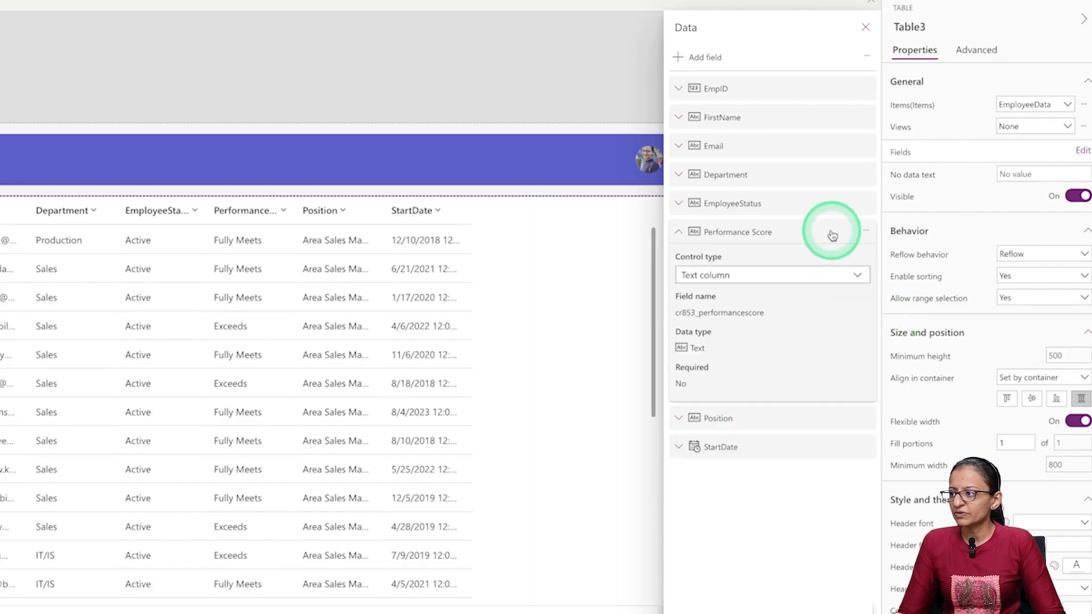
click(866, 230)
click(876, 330)
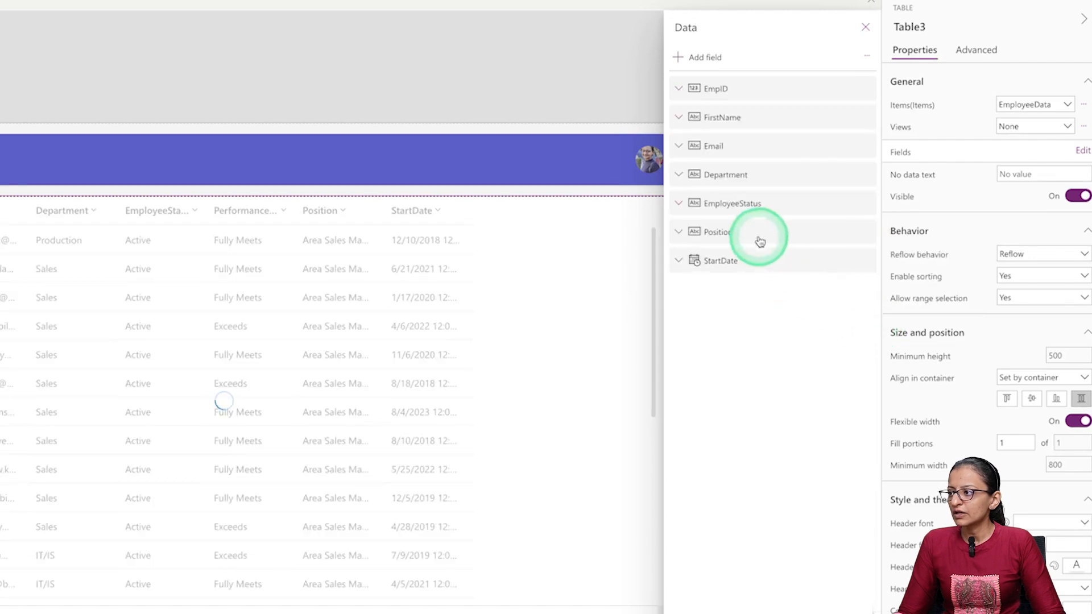
- Check the control type options of the Position field, remove the StartDate field, and close the field list
click(759, 241)
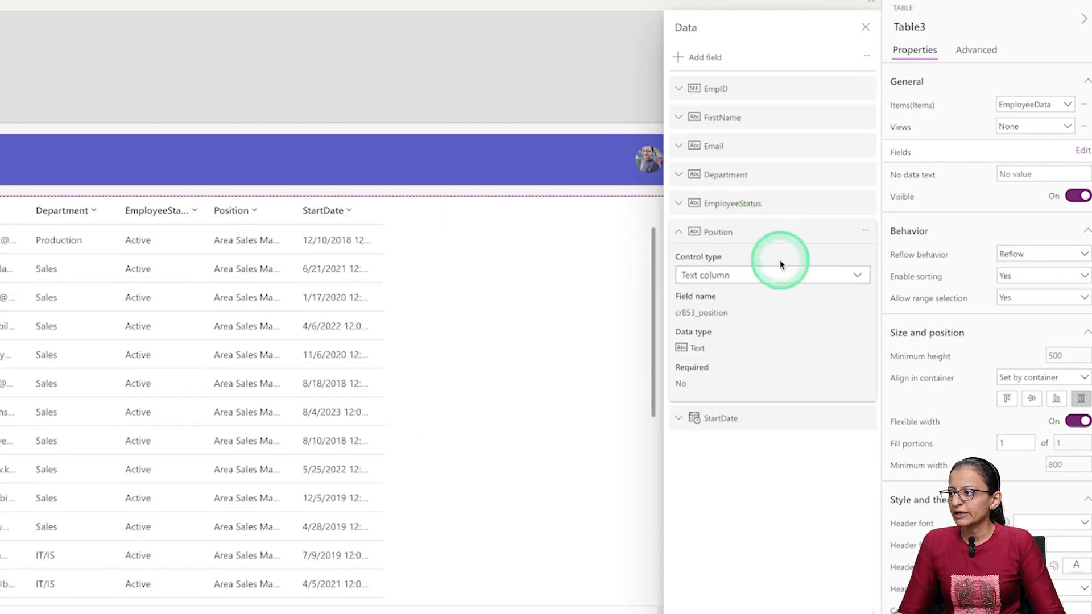
click(776, 274)
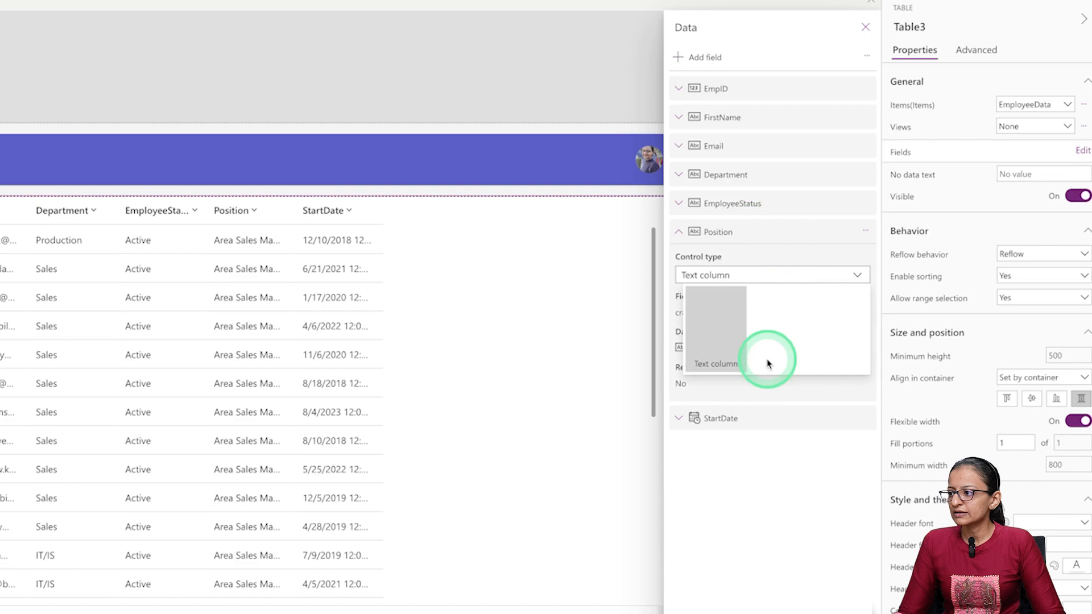
click(766, 430)
click(866, 419)
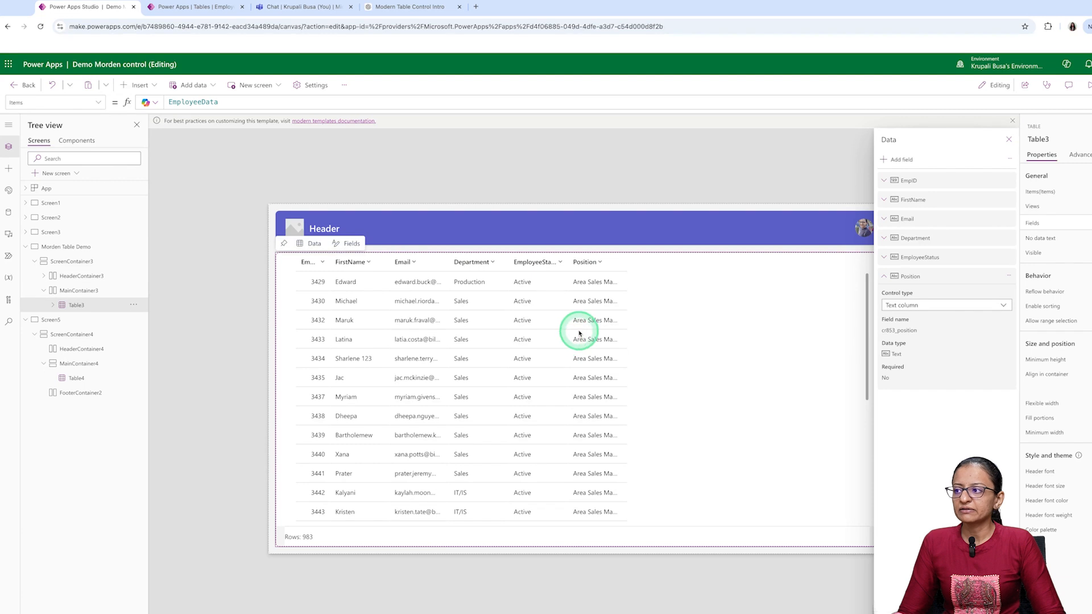
click(1008, 140)
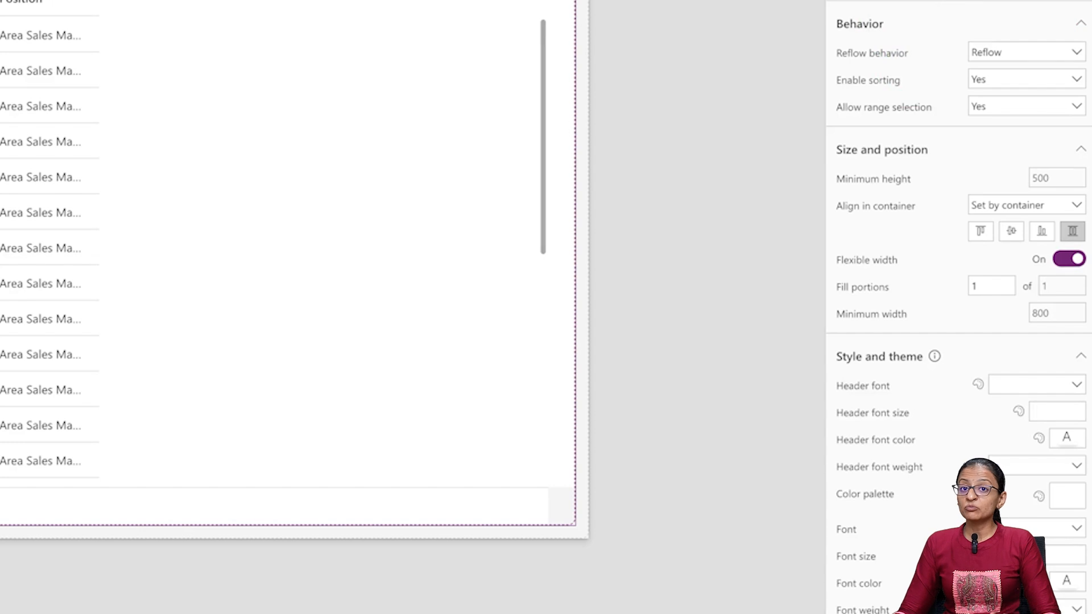
- Set the table's header font to Arial and the header font size to 13
click(1052, 386)
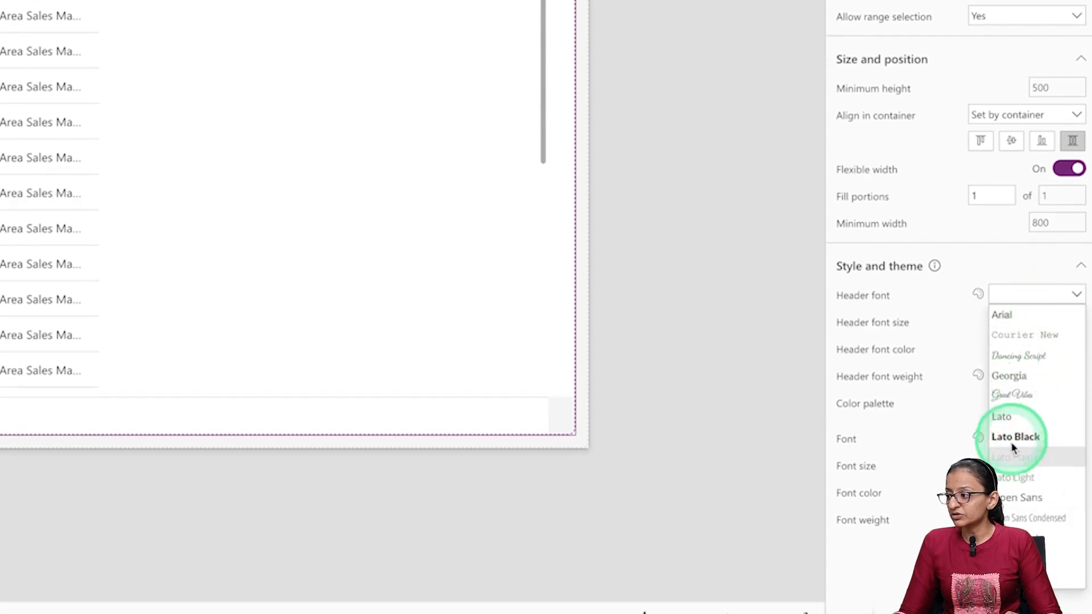
click(1014, 314)
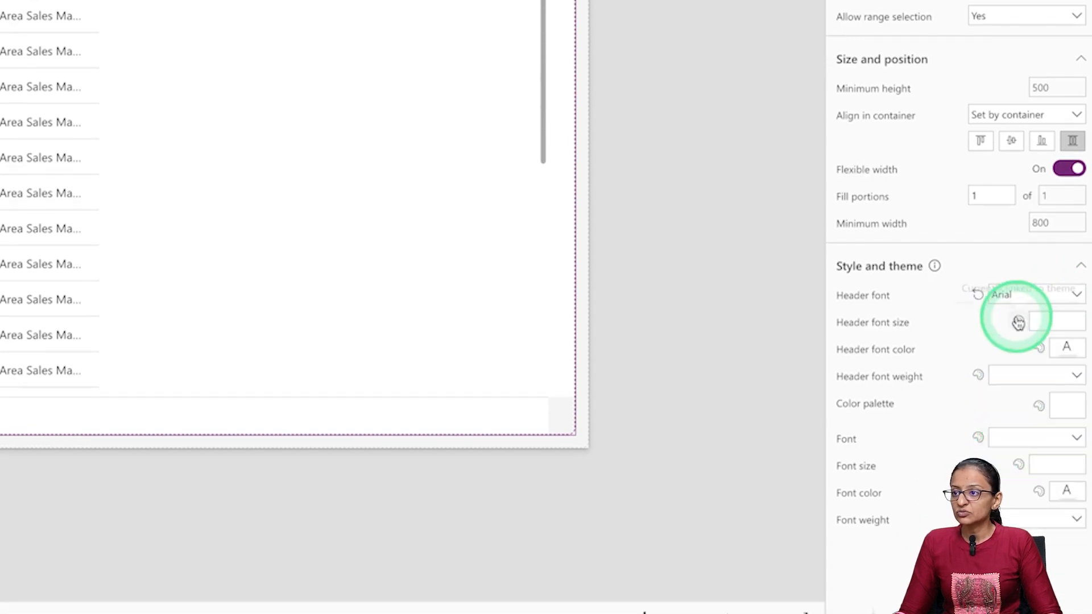
click(1048, 321)
text(13)
key(Tab)
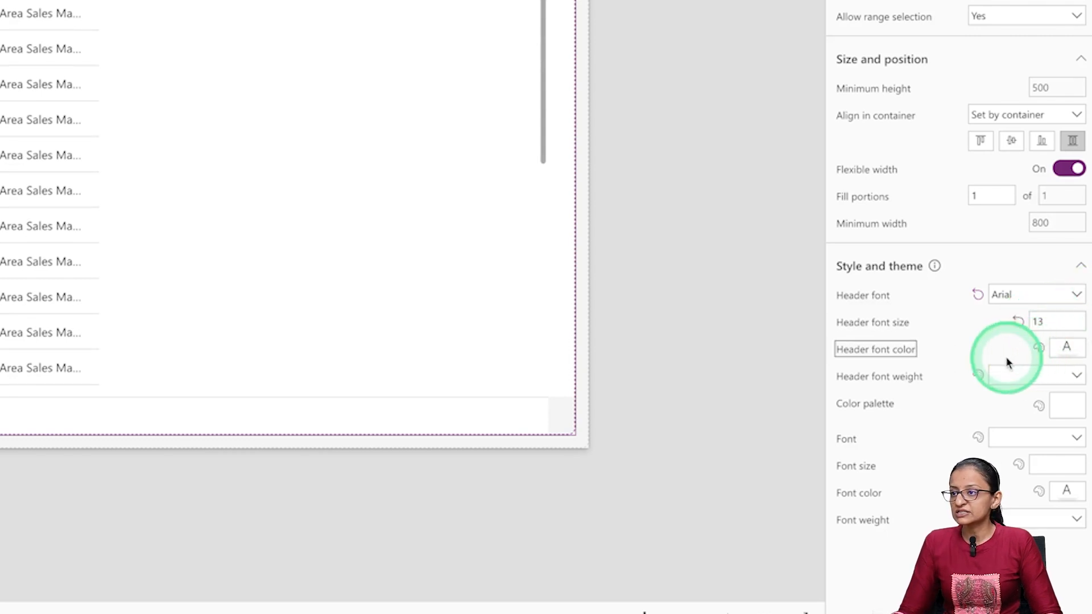
- Set the table's header font color to the green theme color RGBA(45, 128, 40, 1)
click(1067, 349)
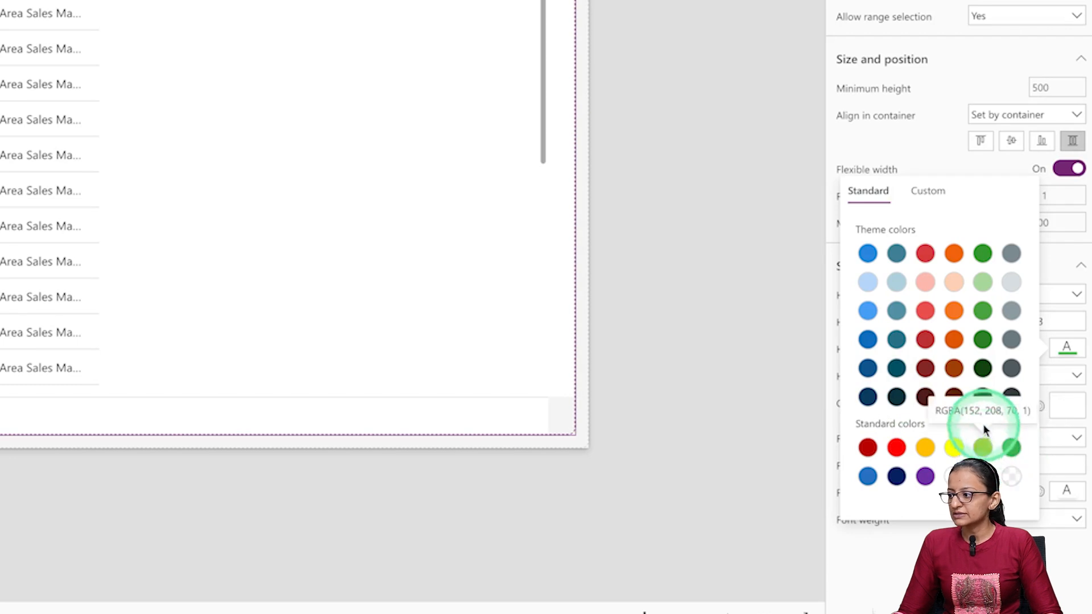
click(983, 398)
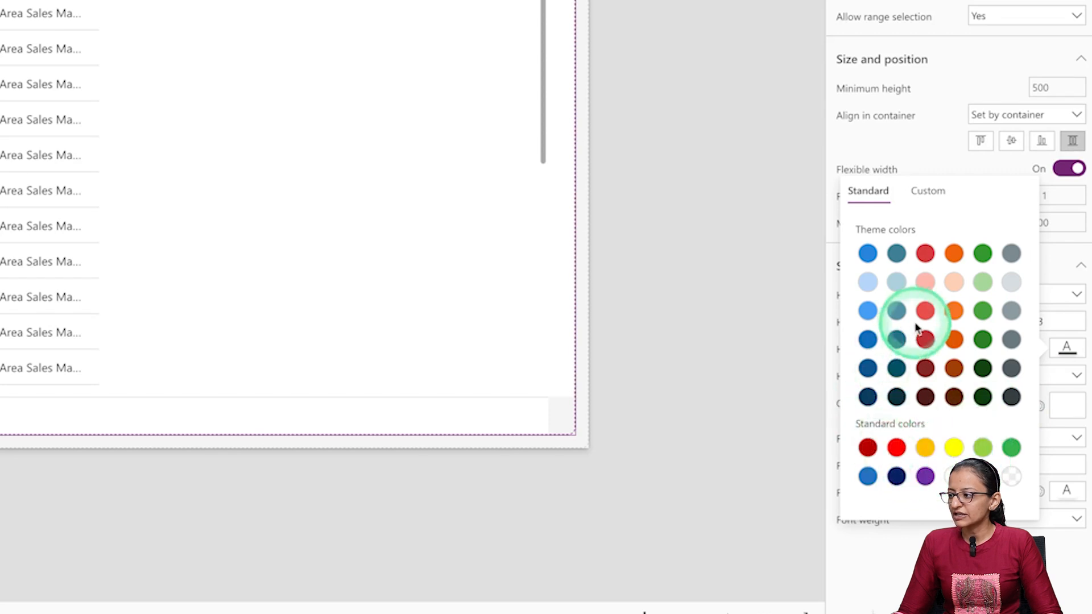
click(984, 338)
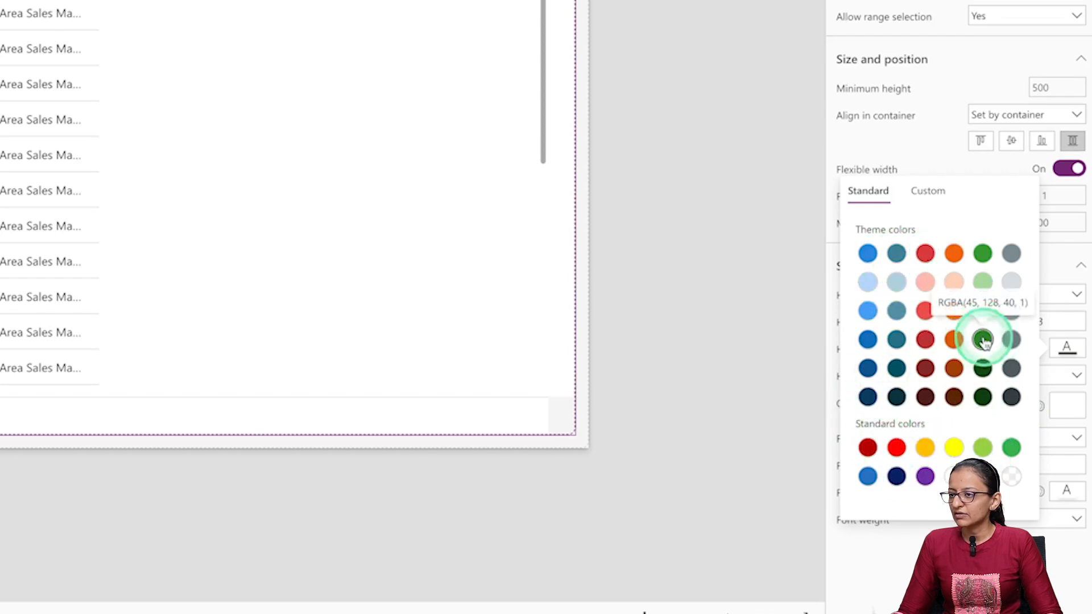
click(662, 317)
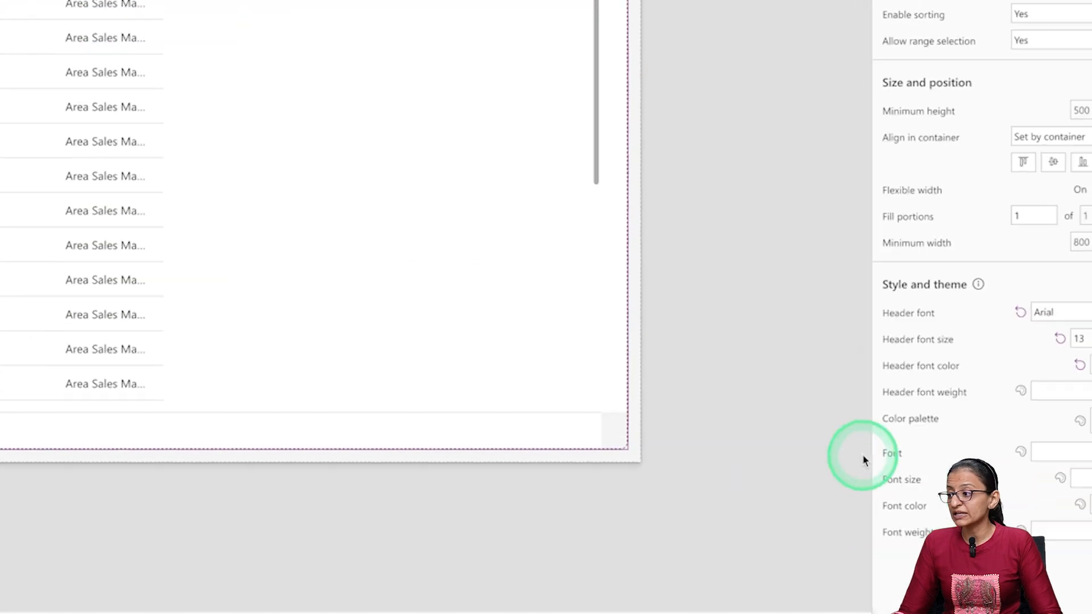
- Try Patrick Hand as the table's body font, set it to Georgia instead, and look at the font weight options
click(1080, 452)
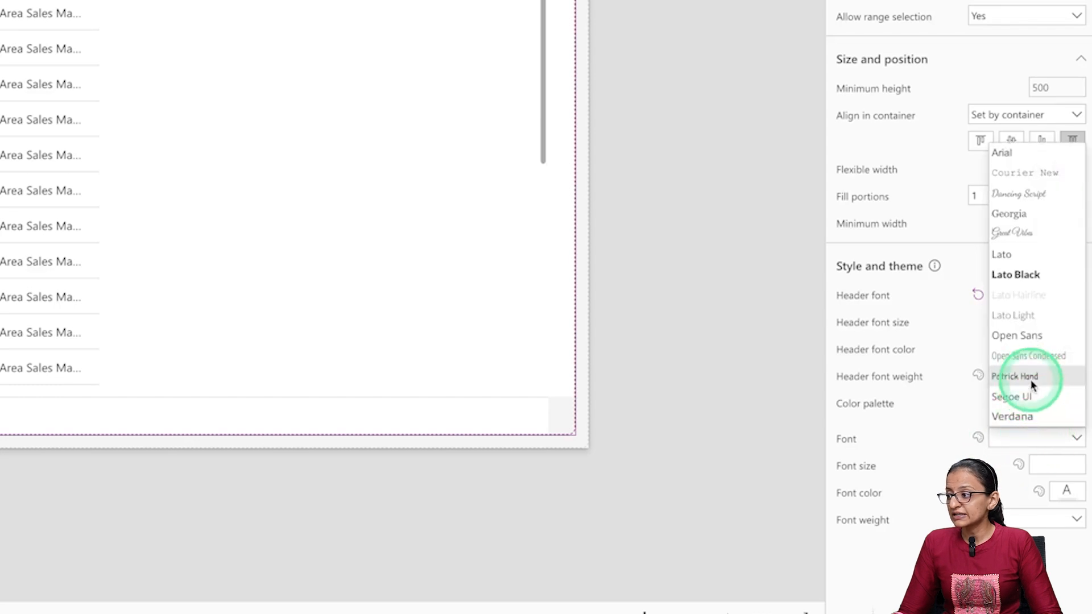
click(1030, 380)
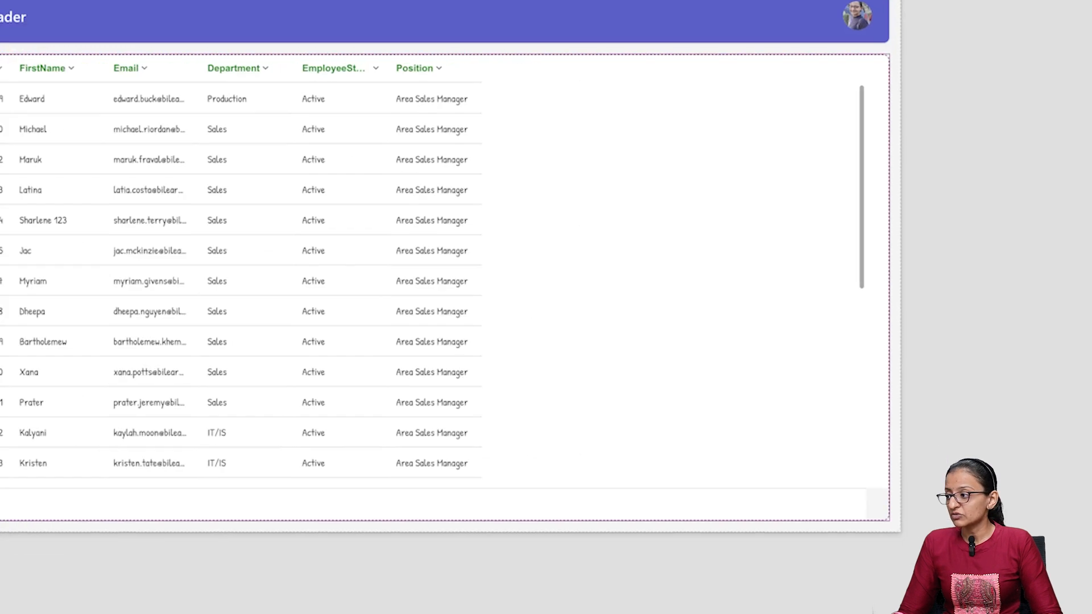
click(1076, 438)
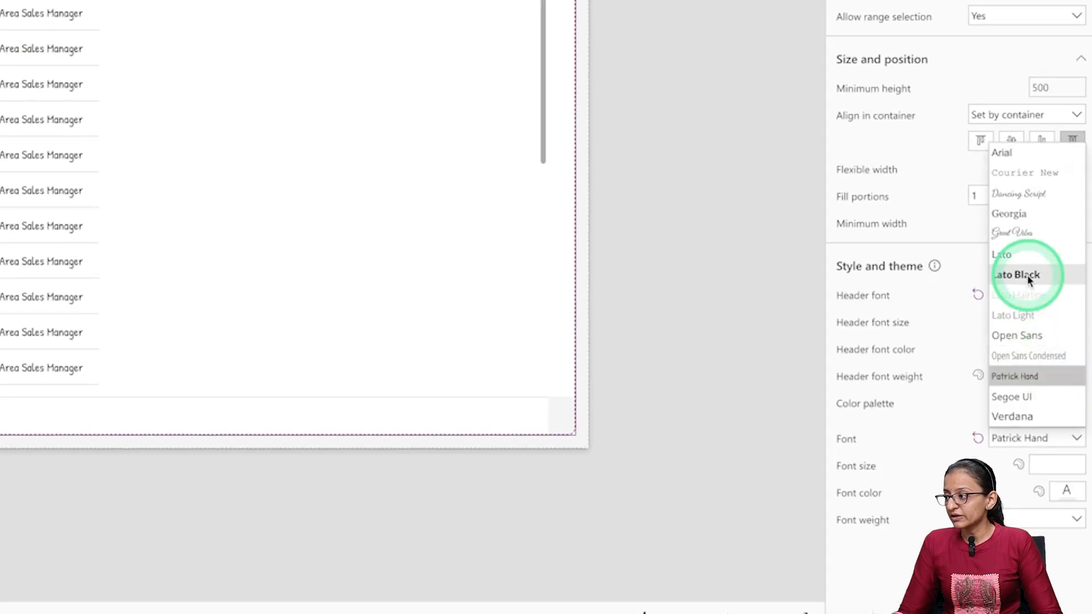
click(1011, 215)
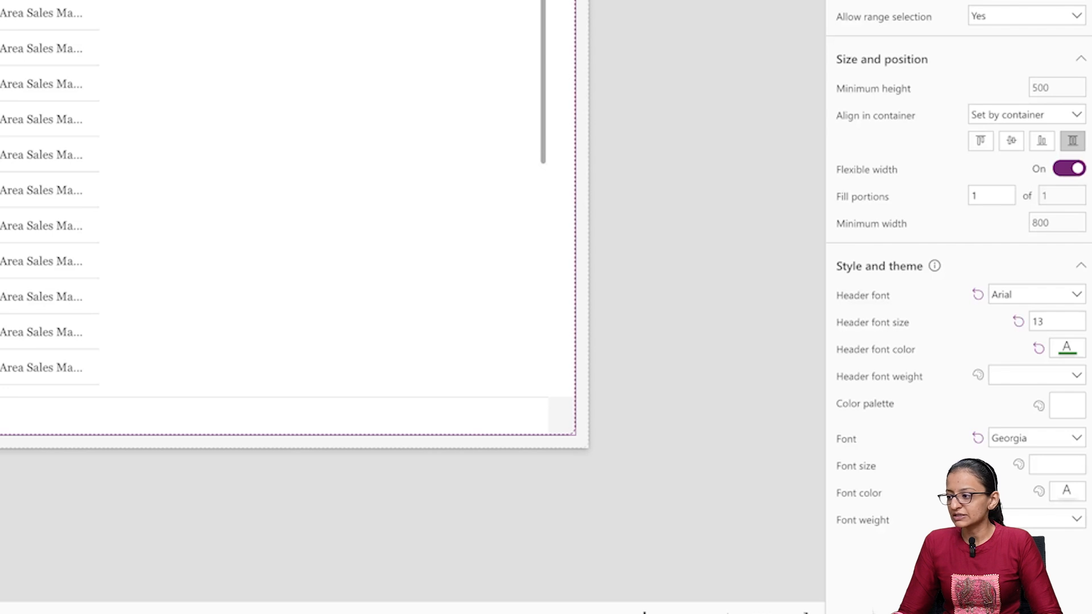
click(1068, 524)
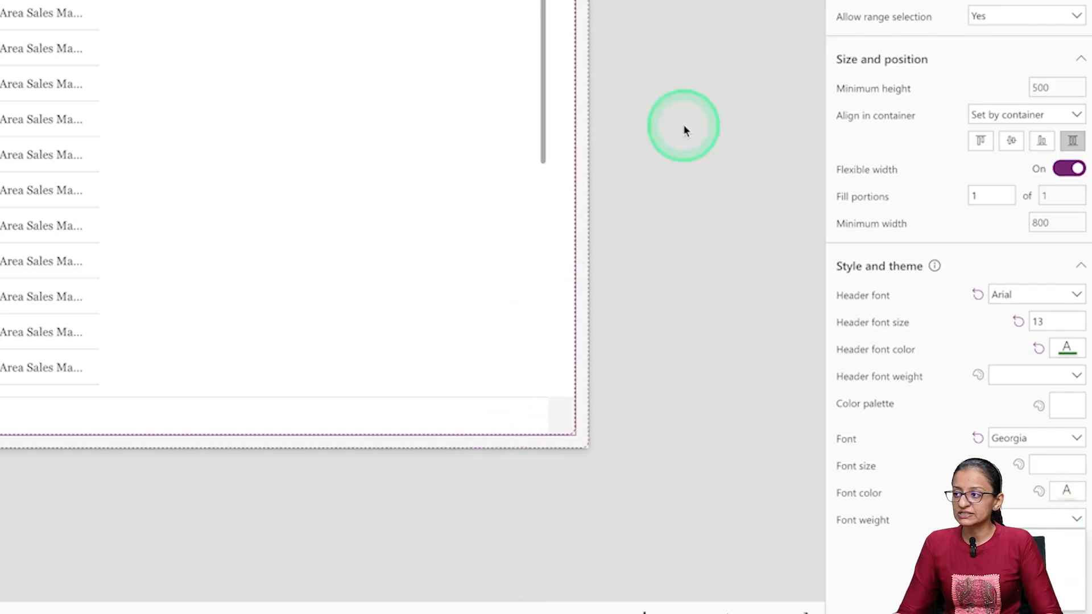
click(748, 80)
- Preview the Morden Table Demo screen in the phone frame and scroll through the employee records in portrait and landscape orientation
click(1003, 58)
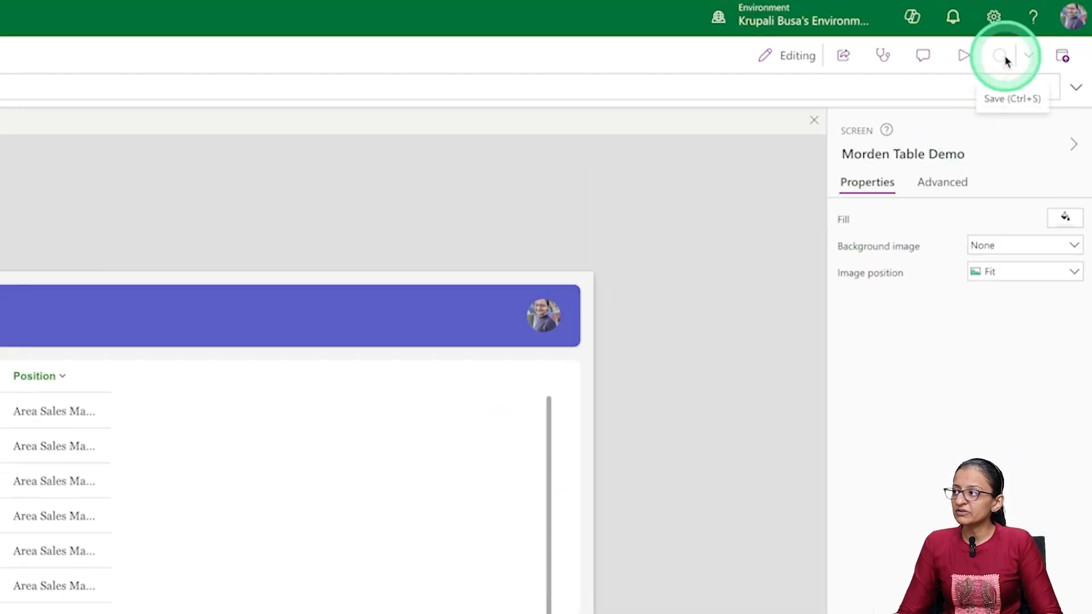
click(965, 57)
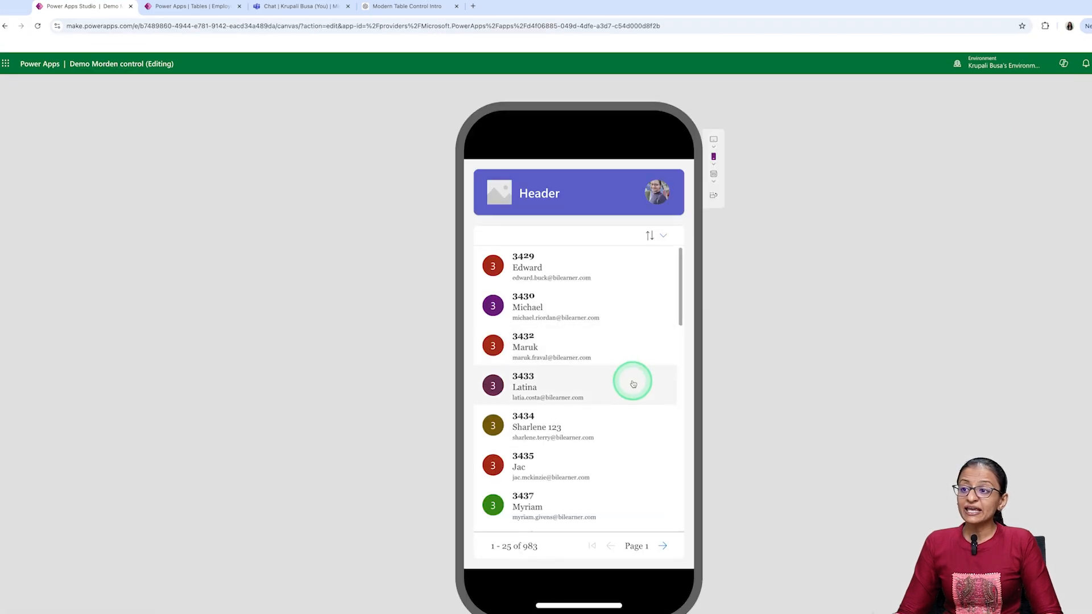
scroll(526, 385, down, 10)
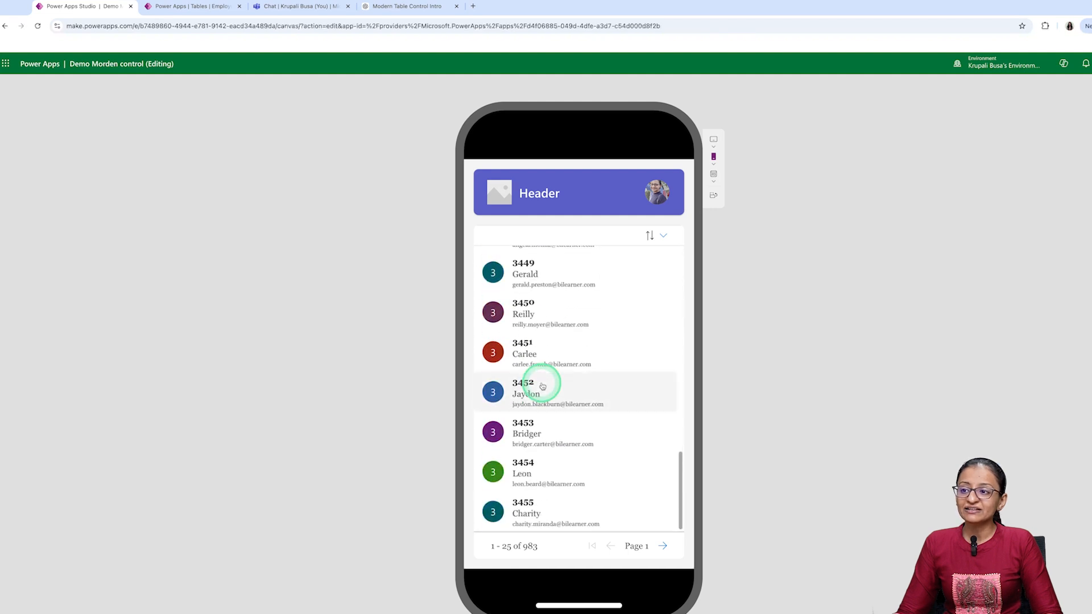
scroll(542, 386, up, 5)
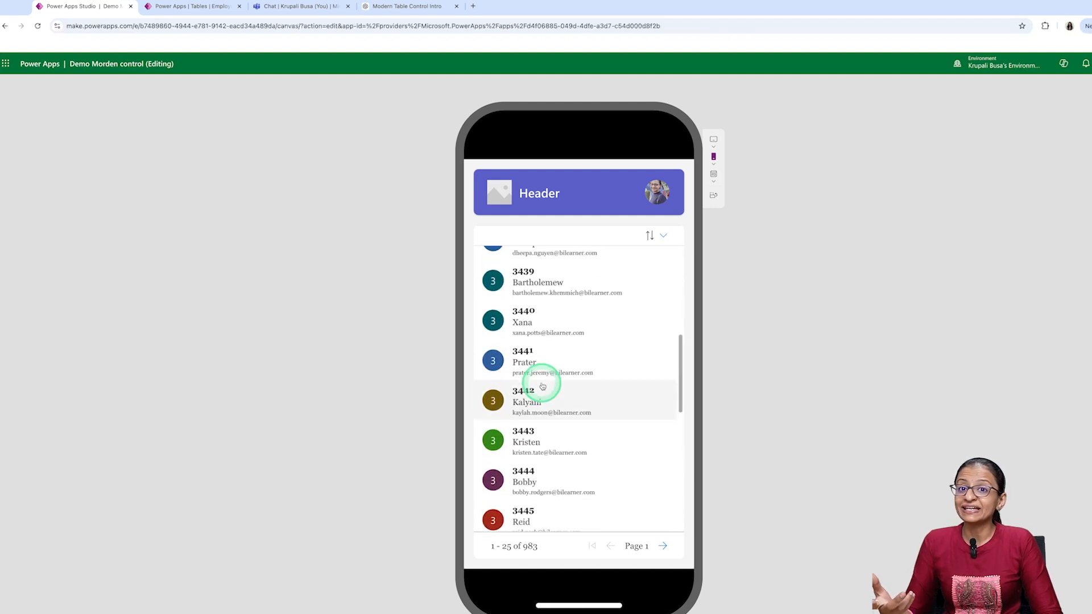
click(711, 198)
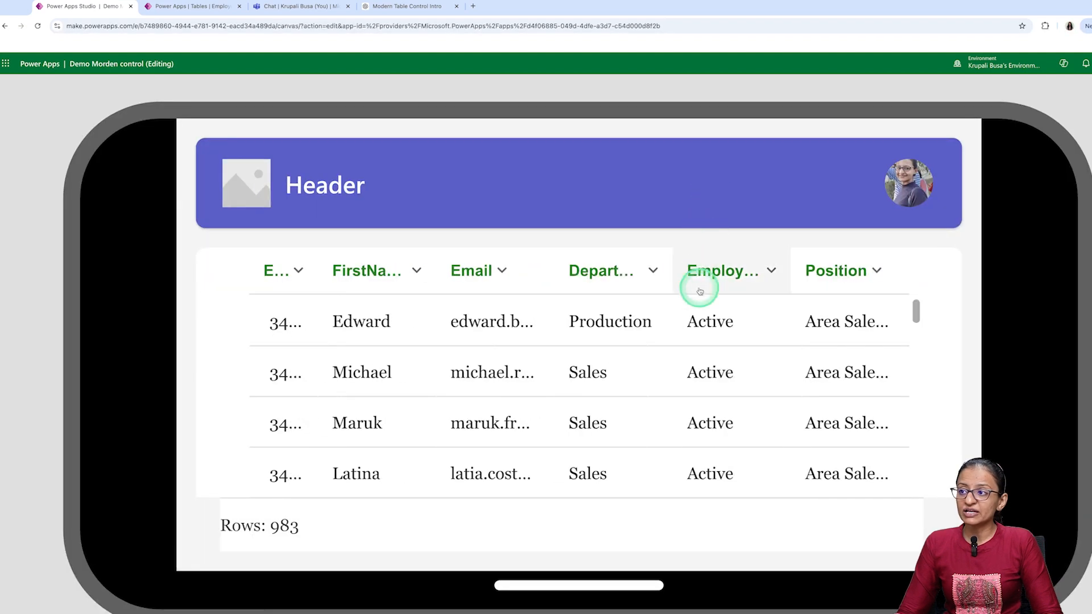
scroll(627, 443, down, 5)
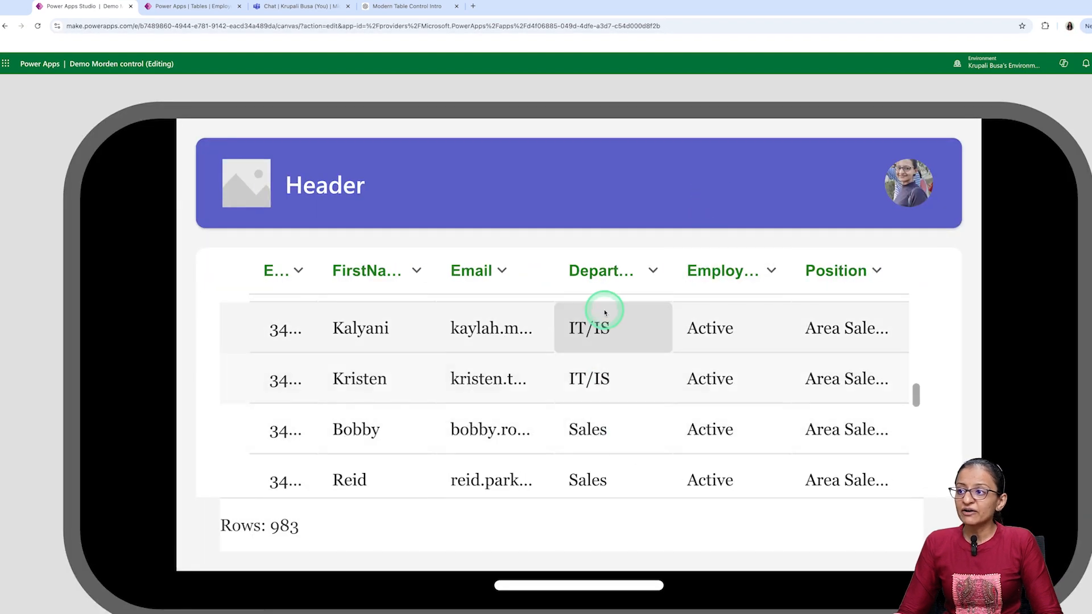
- Widen the Department, Email and EmpID columns in the landscape preview, and exit the preview
mouse_move(668, 269)
mouse_down()
mouse_move(714, 275)
mouse_move(685, 275)
mouse_up()
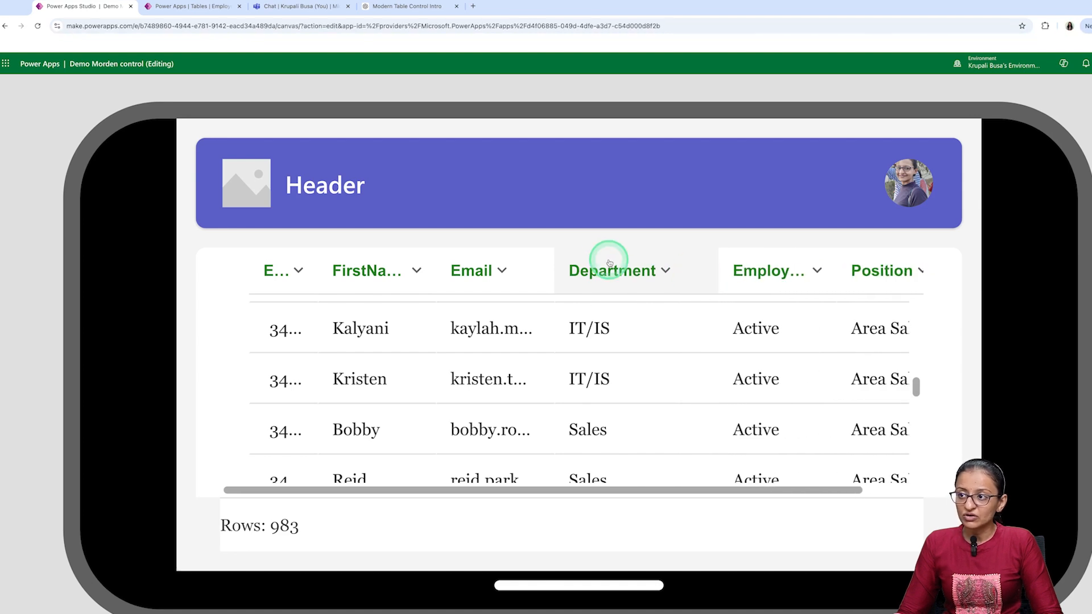
mouse_move(556, 260)
mouse_down()
mouse_move(624, 267)
mouse_move(572, 264)
mouse_up()
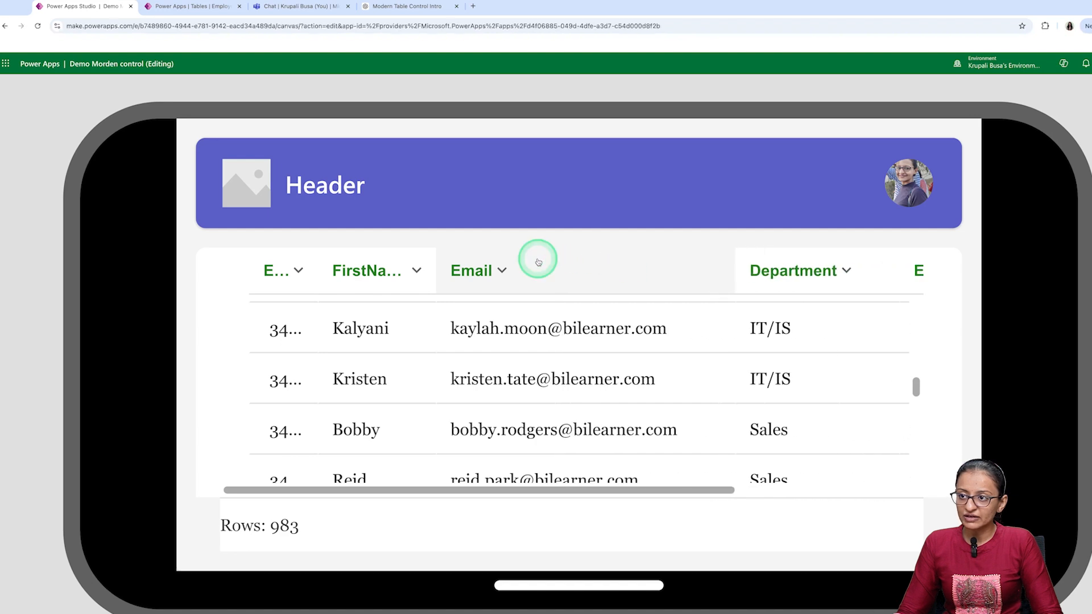
drag(309, 260, 358, 270)
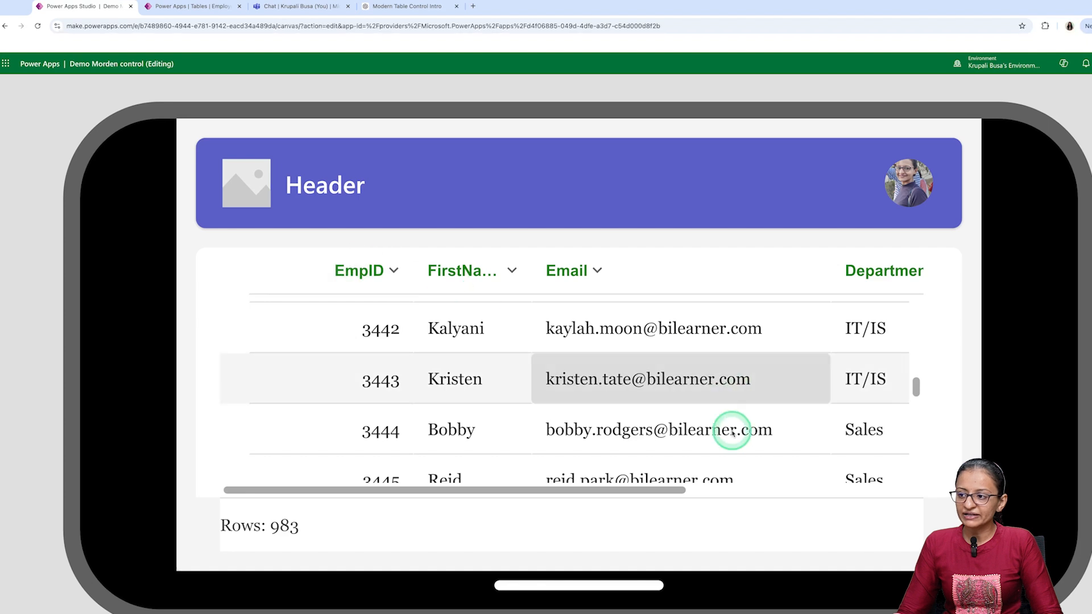
drag(577, 490, 442, 463)
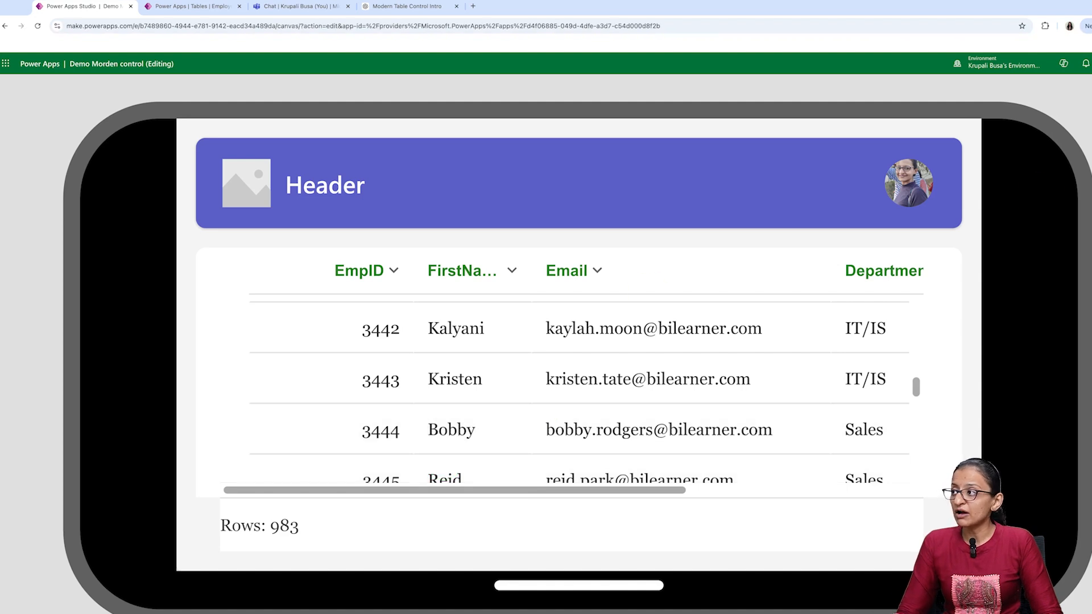
key(Escape)
- Expand Table3 under MainContainer3 and look through the Position column's commands and its list of available properties
click(448, 333)
click(369, 371)
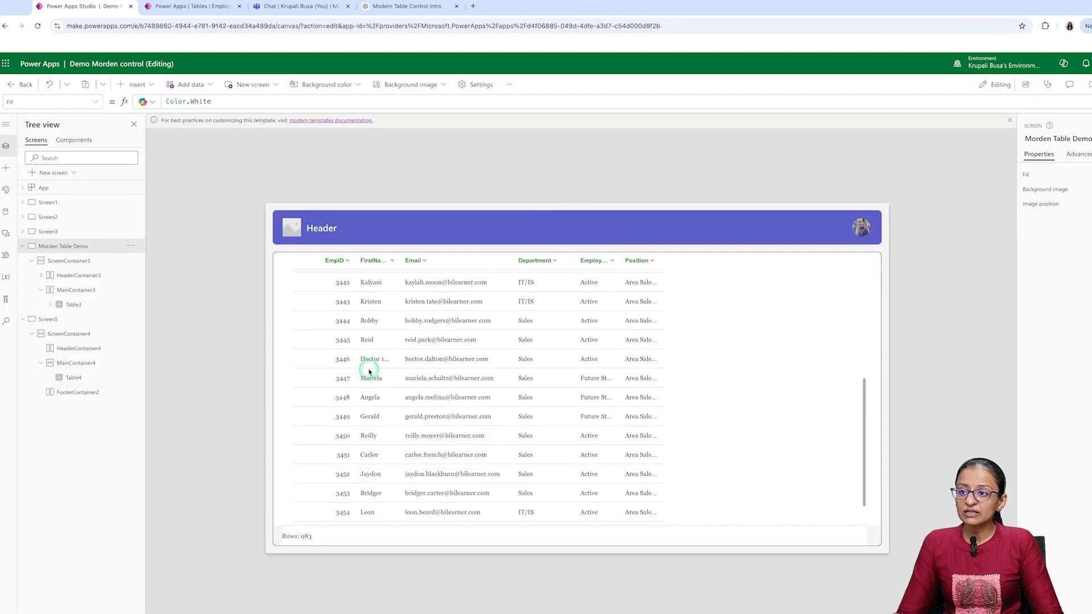
click(369, 371)
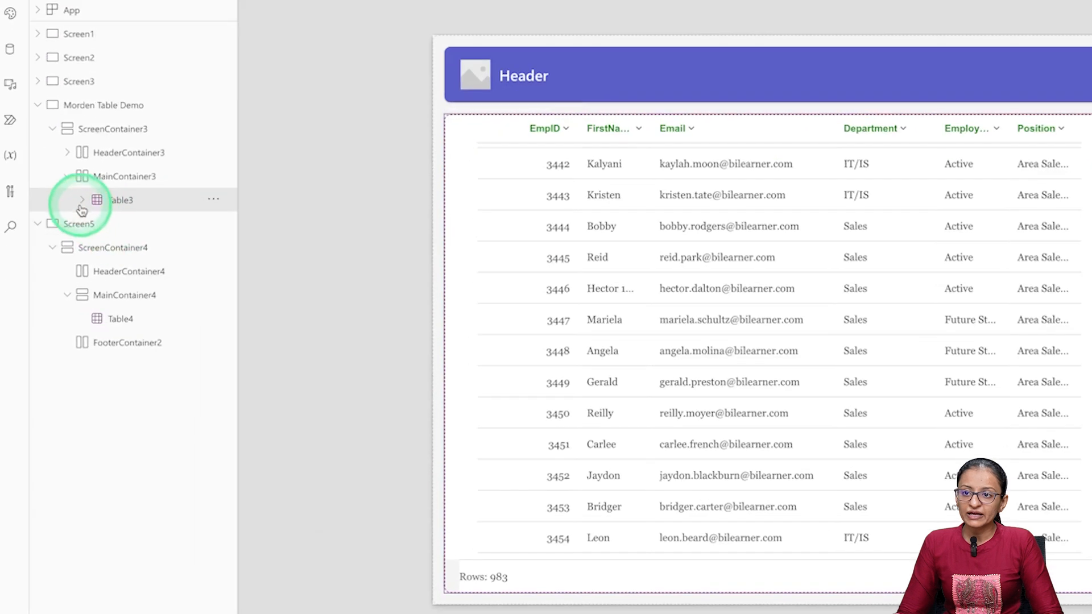
click(50, 306)
click(132, 226)
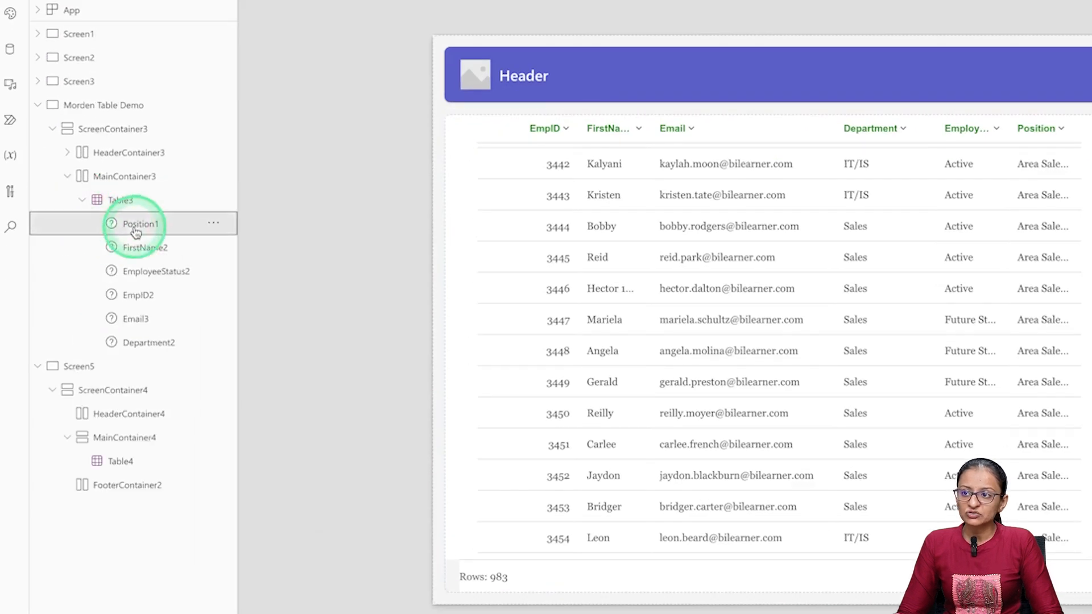
click(472, 219)
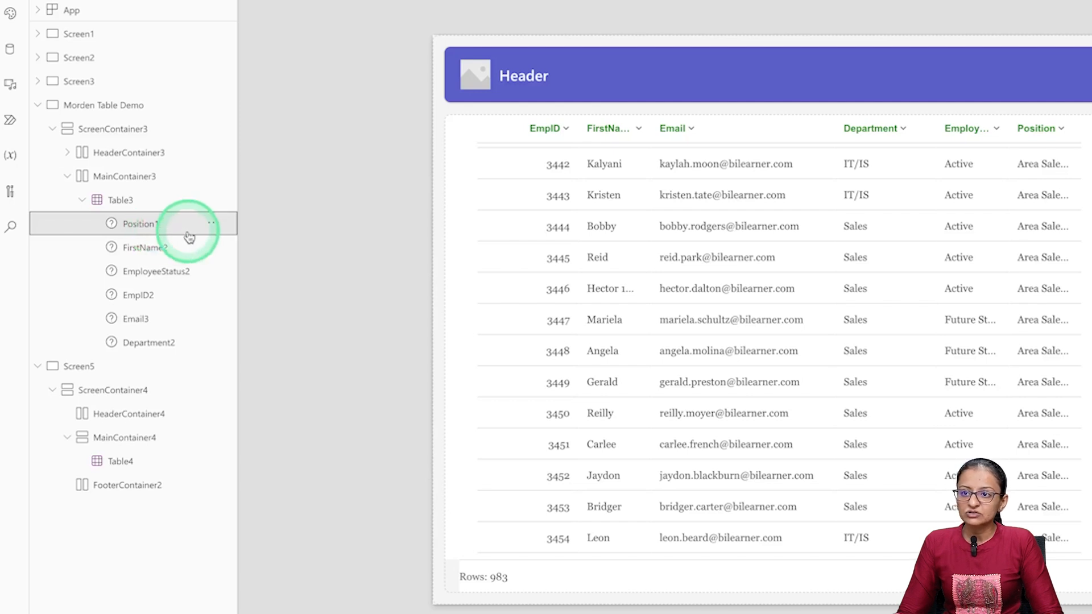
click(212, 226)
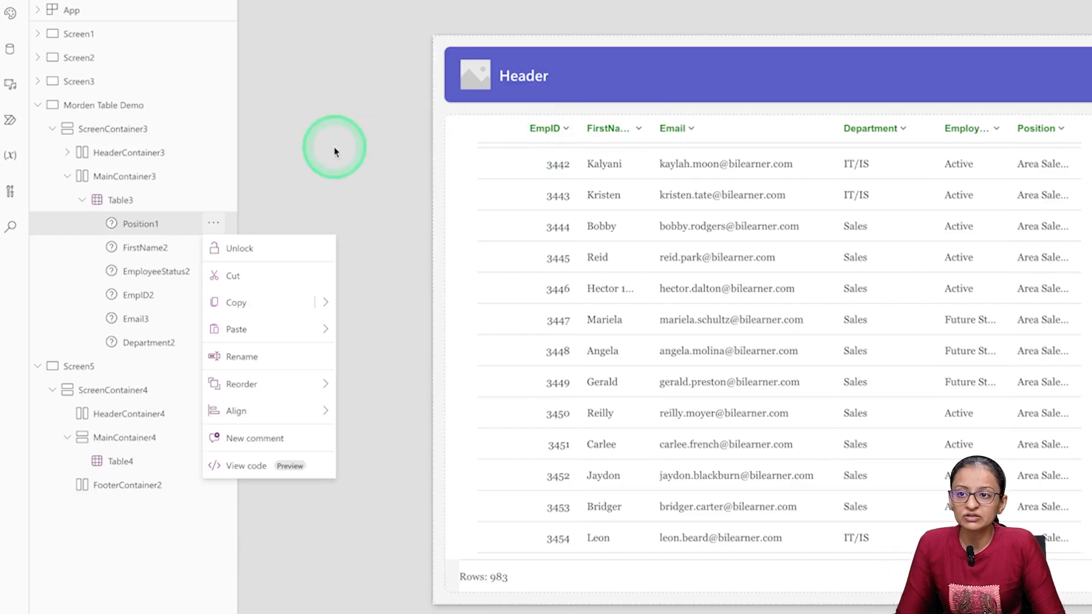
click(153, 2)
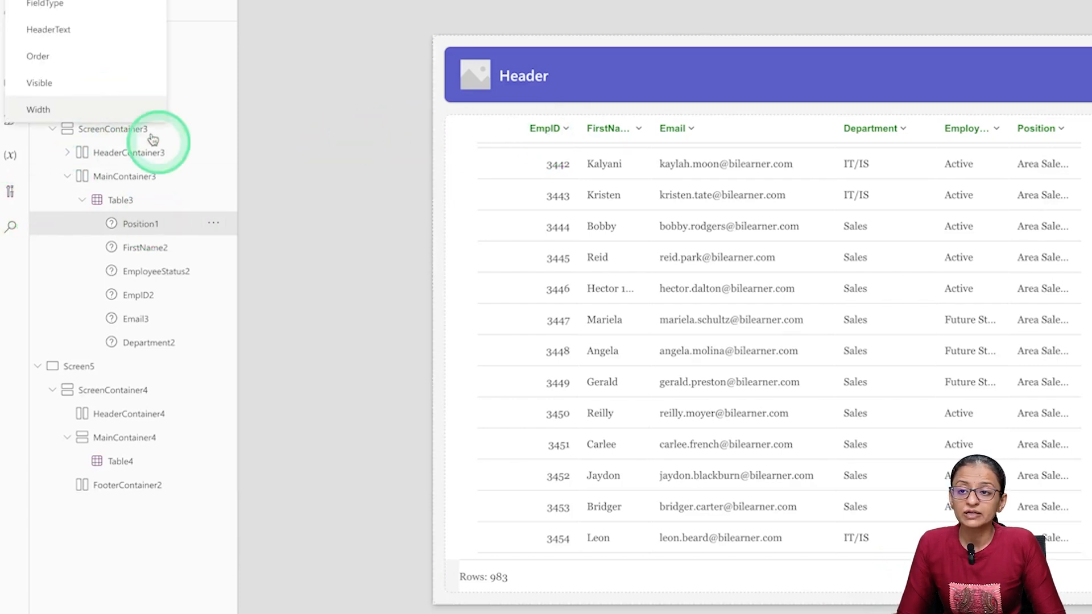
- Inspect the table's individual column controls in turn, including Position, Department and Email
click(142, 220)
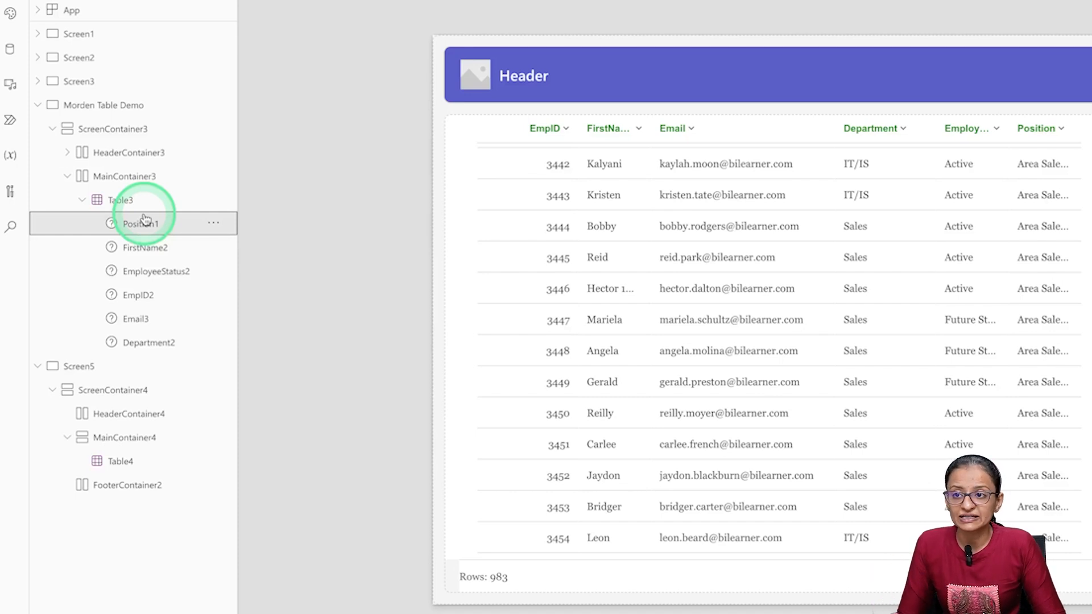
click(546, 140)
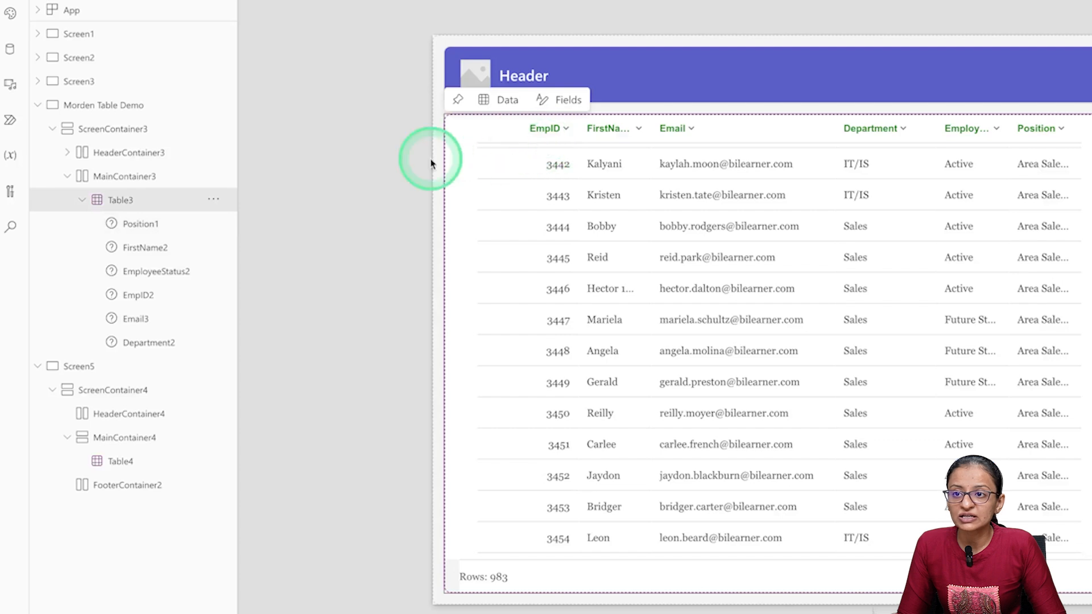
click(142, 225)
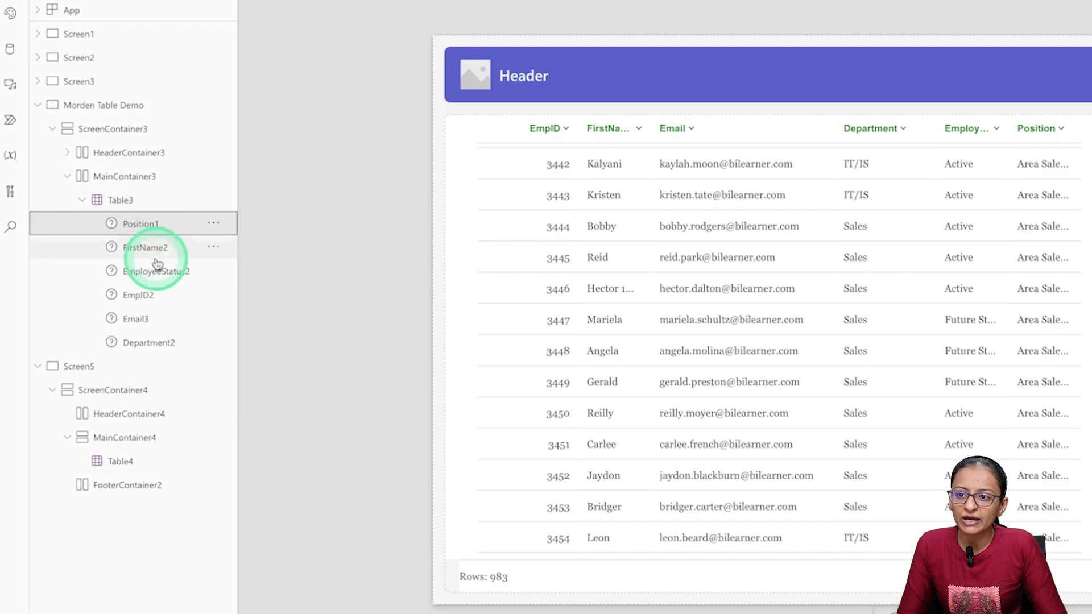
click(149, 343)
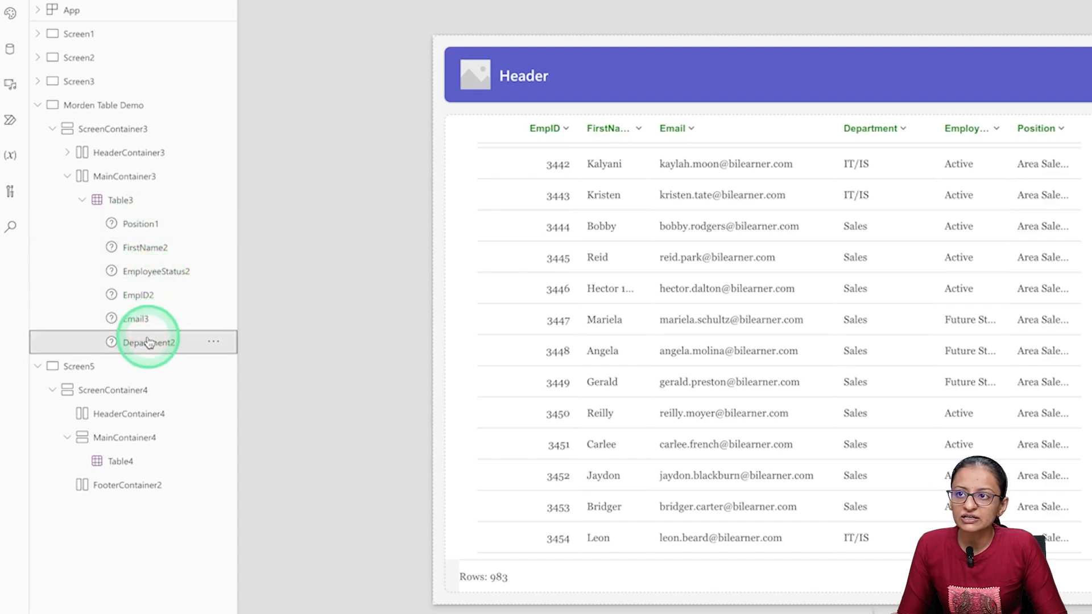
click(146, 317)
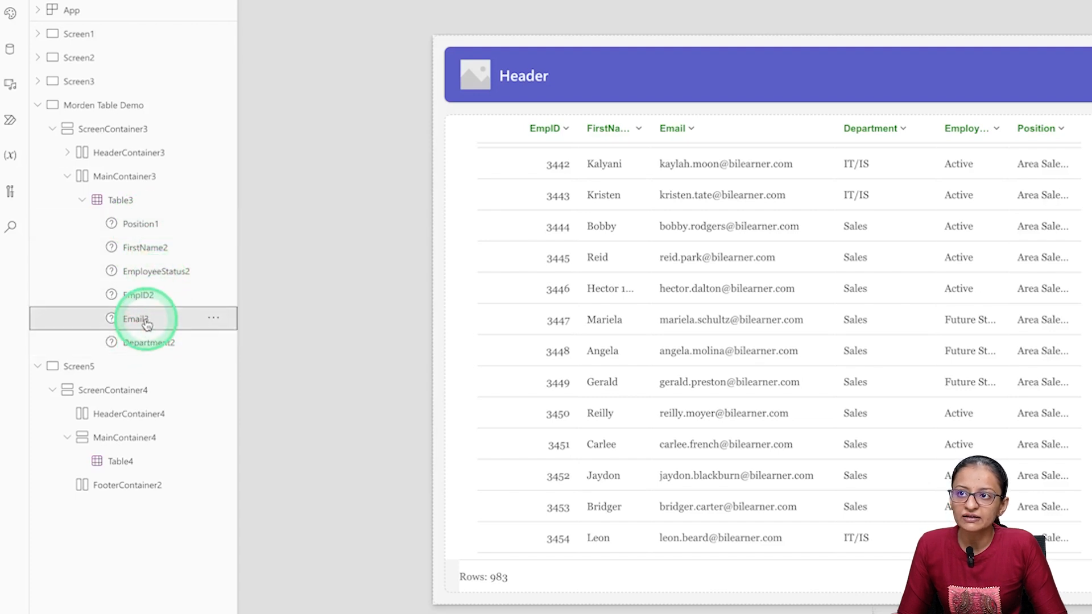
- Set the Width property of the table's EmpID column to 100
click(148, 295)
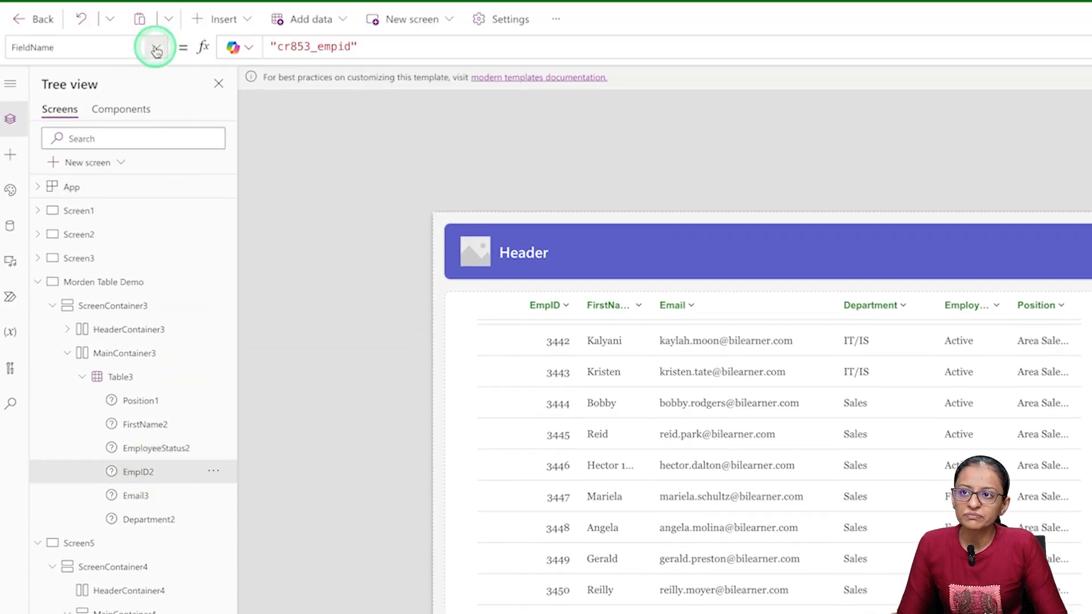
click(153, 47)
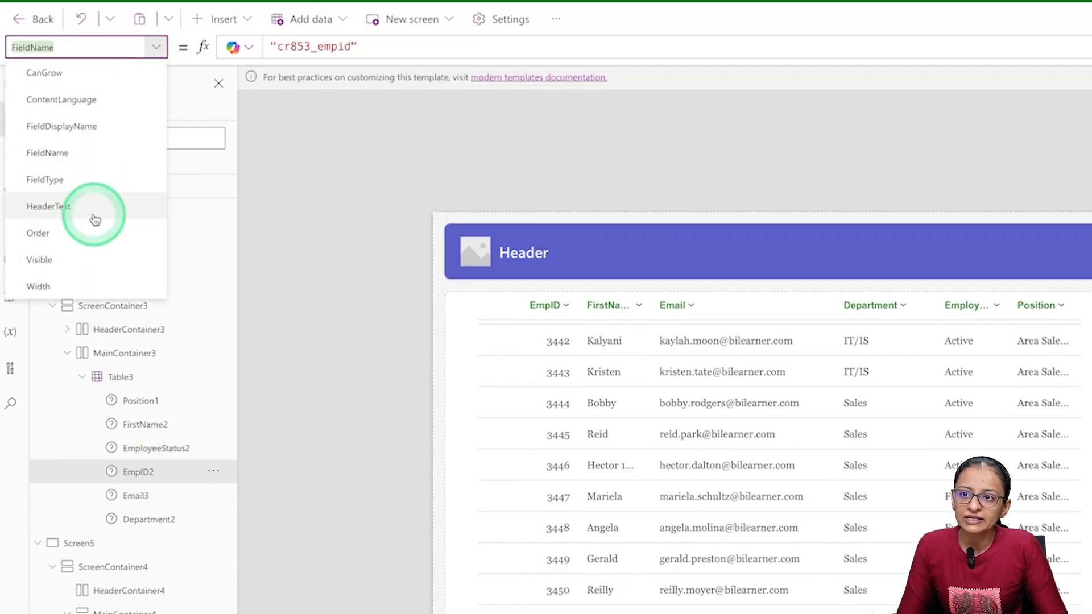
click(78, 284)
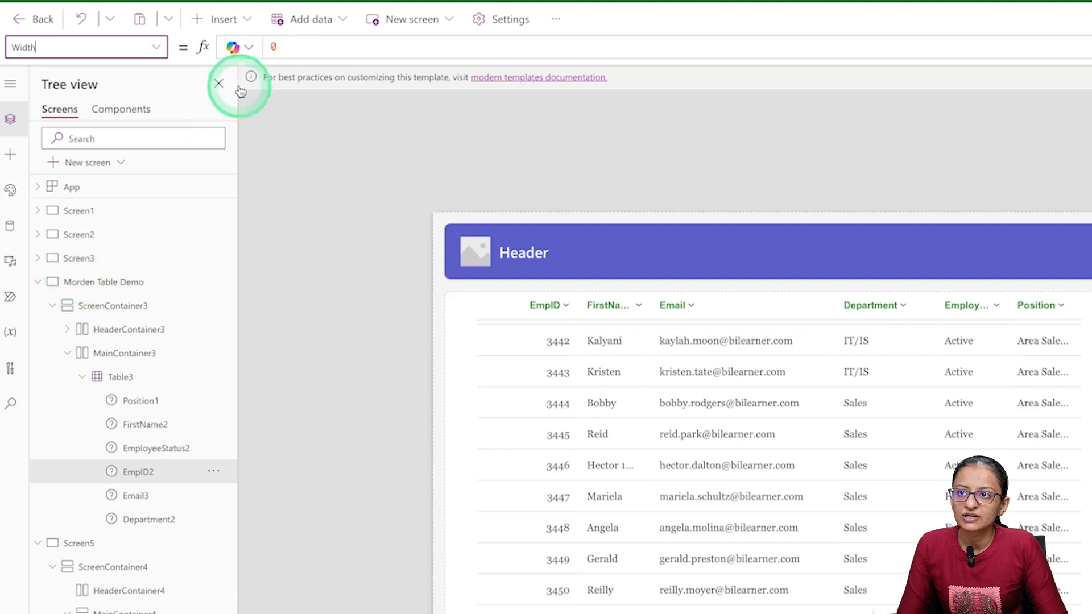
click(293, 50)
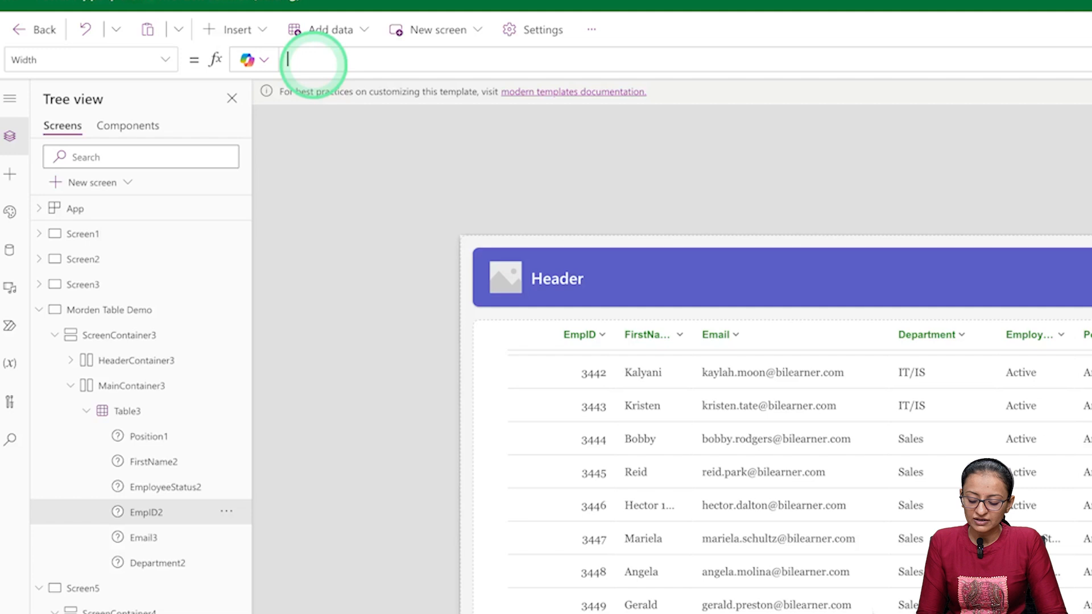
text(100)
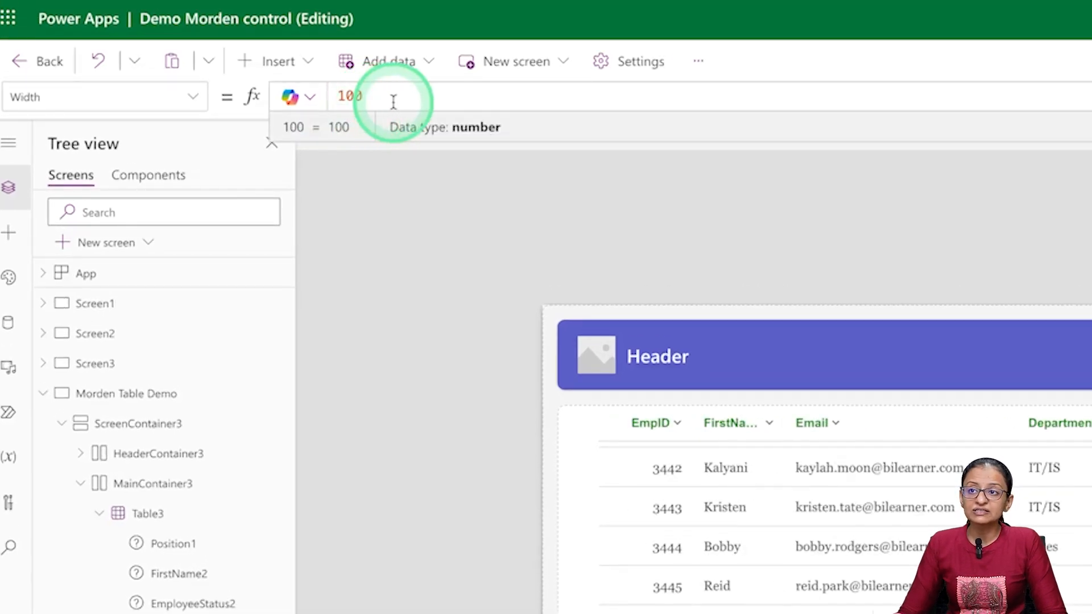
key(Return)
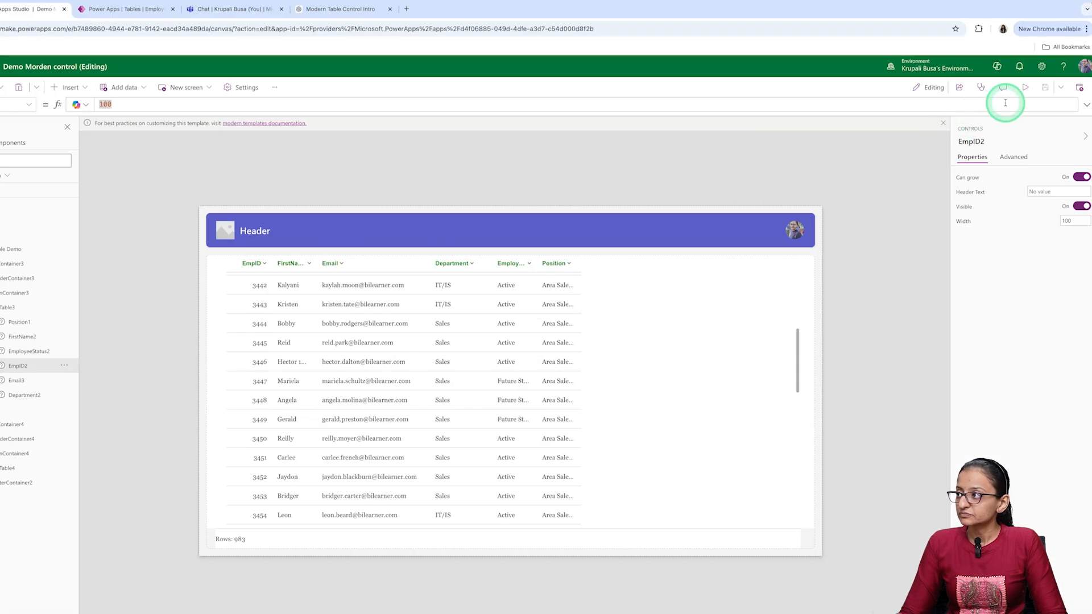
- Preview the screen, widen the EmpID column slightly in the landscape phone frame, and exit the preview
click(1026, 88)
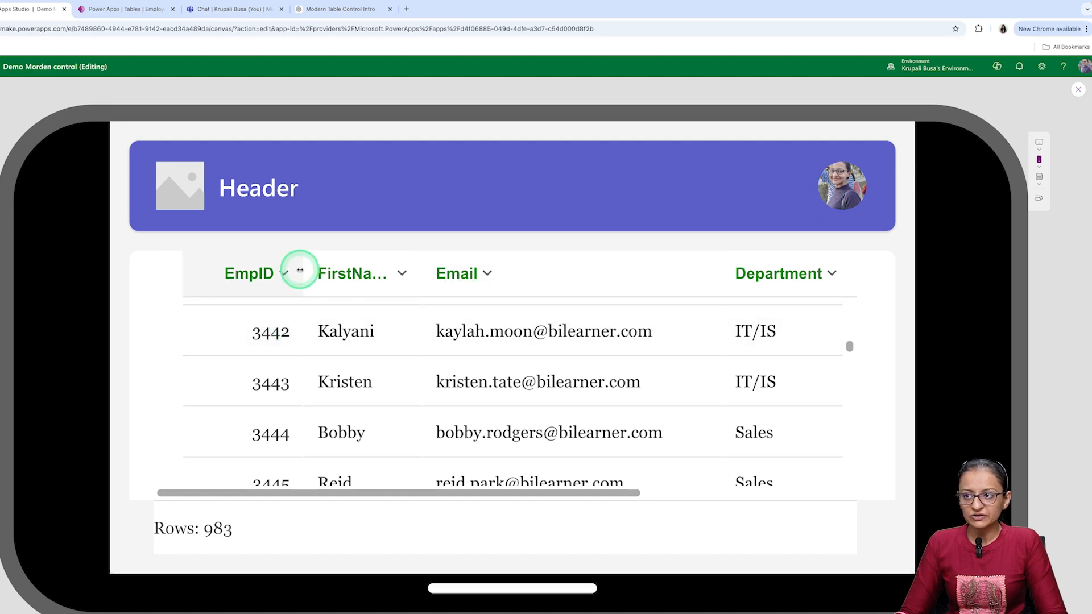
mouse_move(300, 270)
mouse_down()
mouse_move(358, 271)
mouse_move(243, 266)
mouse_move(308, 274)
mouse_up()
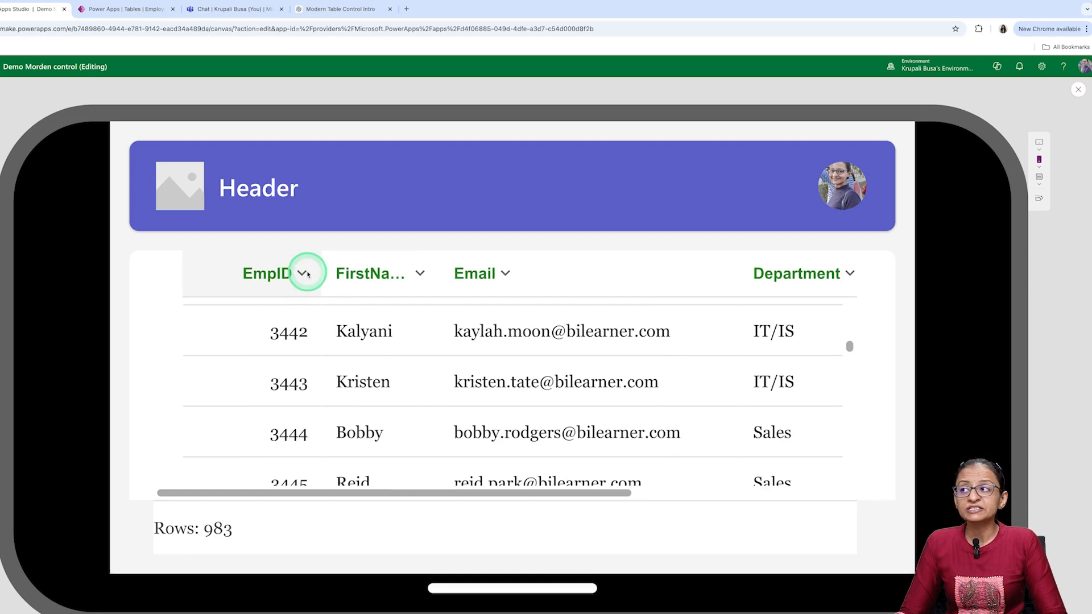
click(1078, 90)
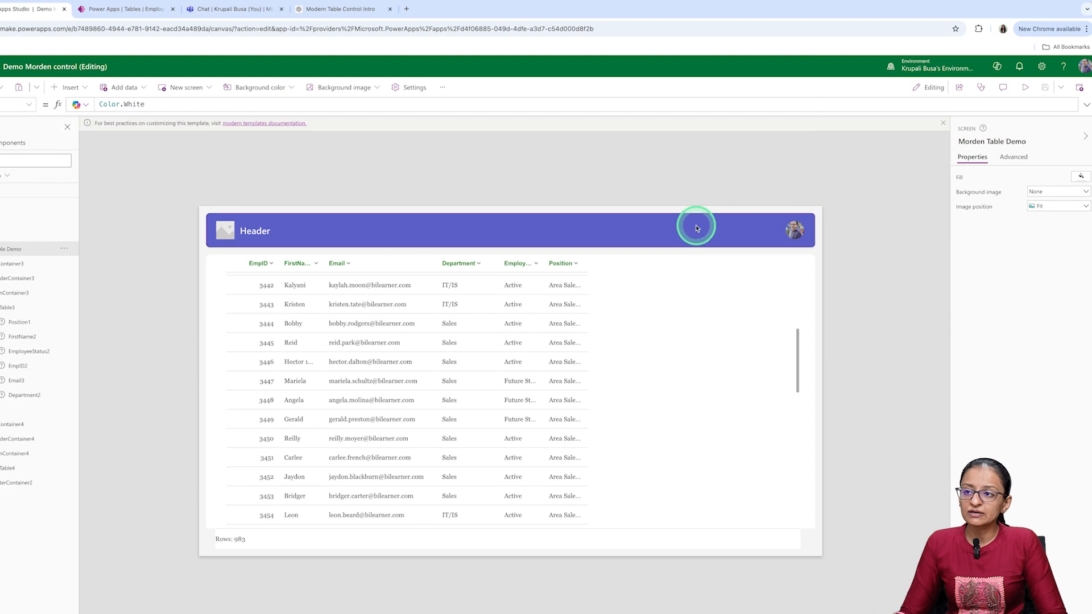
- Check the FirstName column's Visible property and set its Width property to 300
click(281, 288)
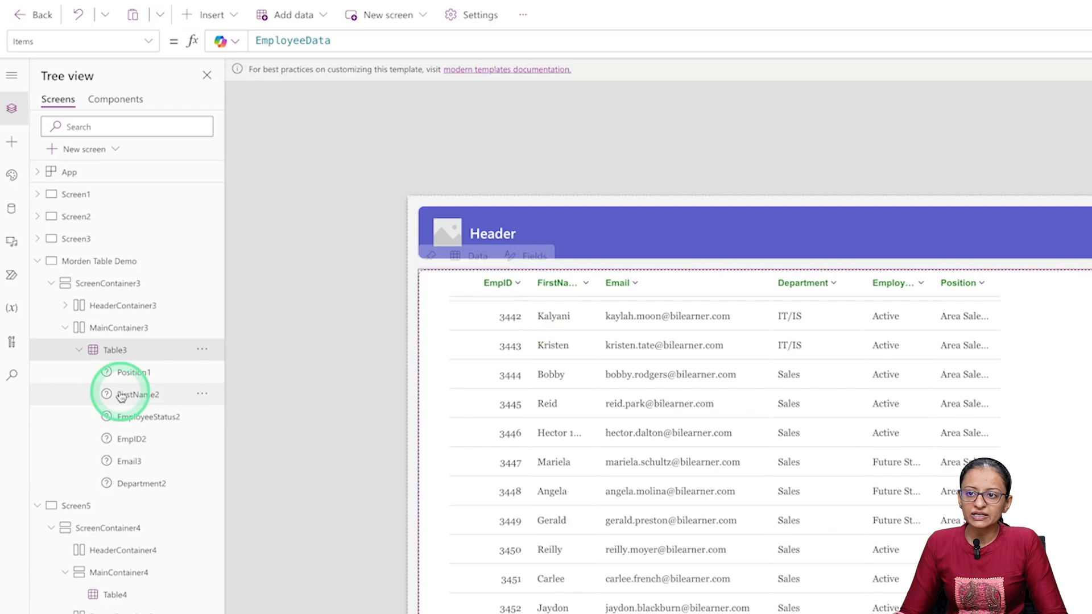
click(42, 339)
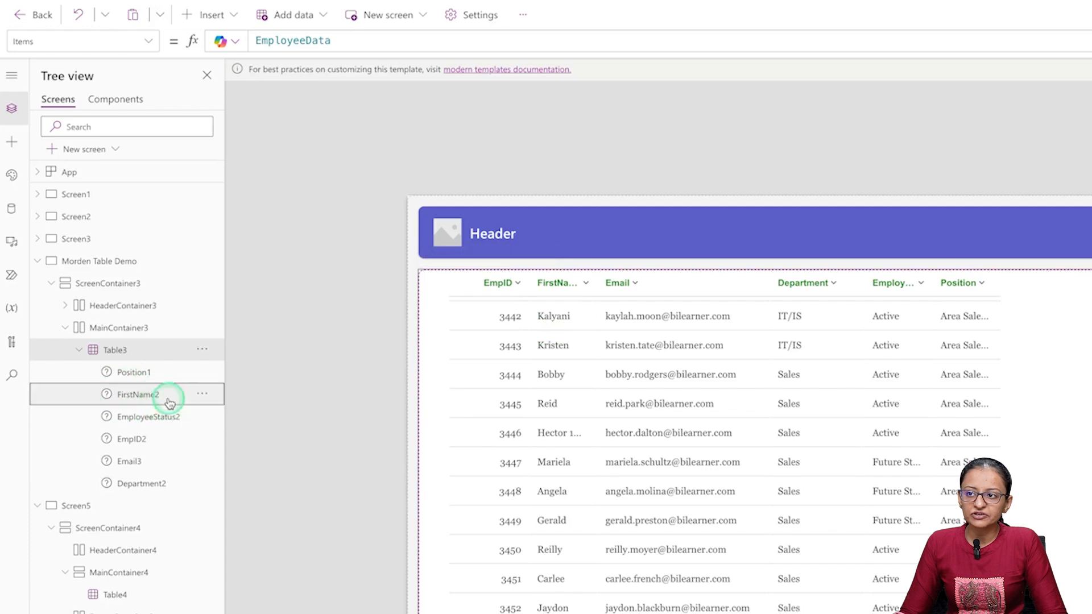
click(148, 41)
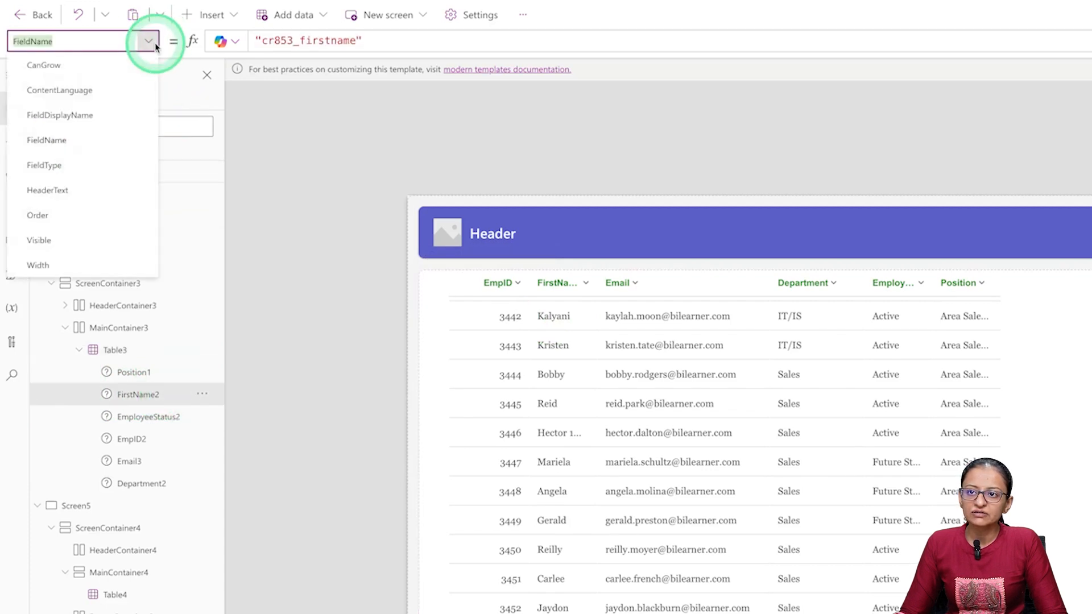
click(56, 241)
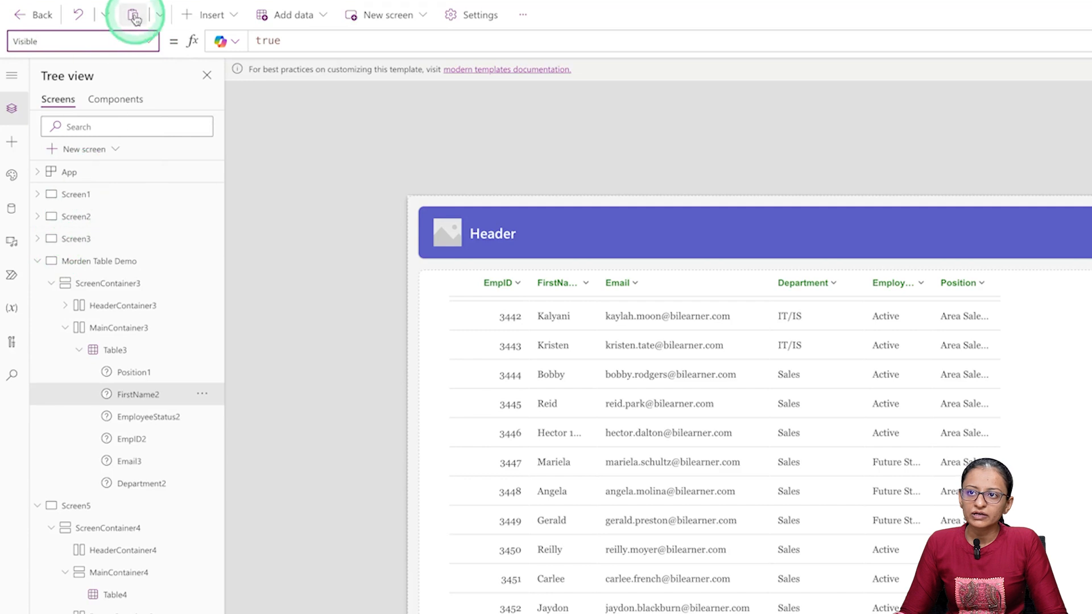
click(150, 43)
click(73, 264)
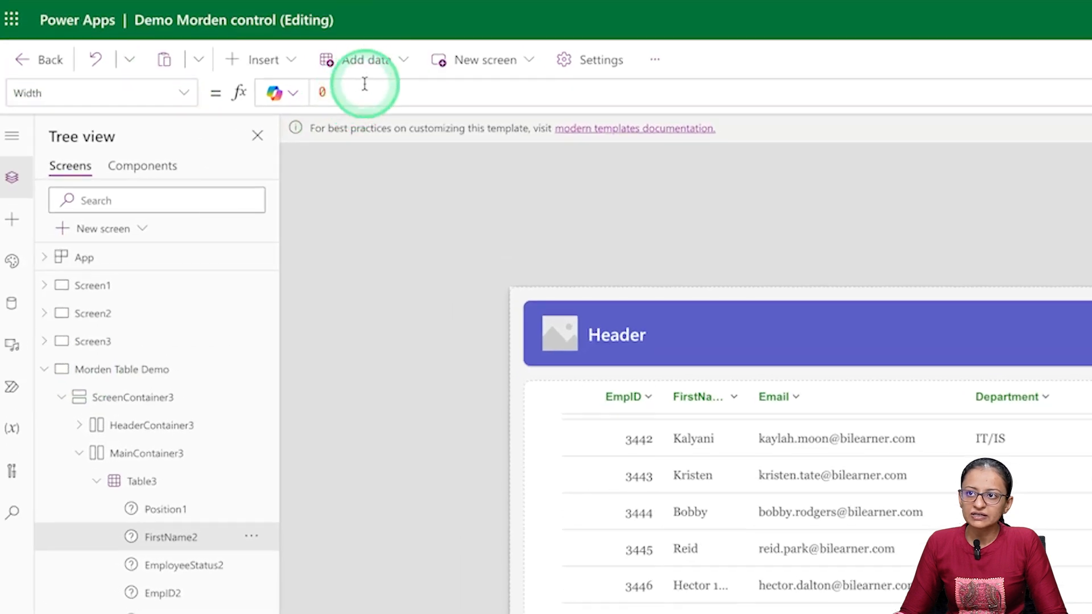
click(365, 83)
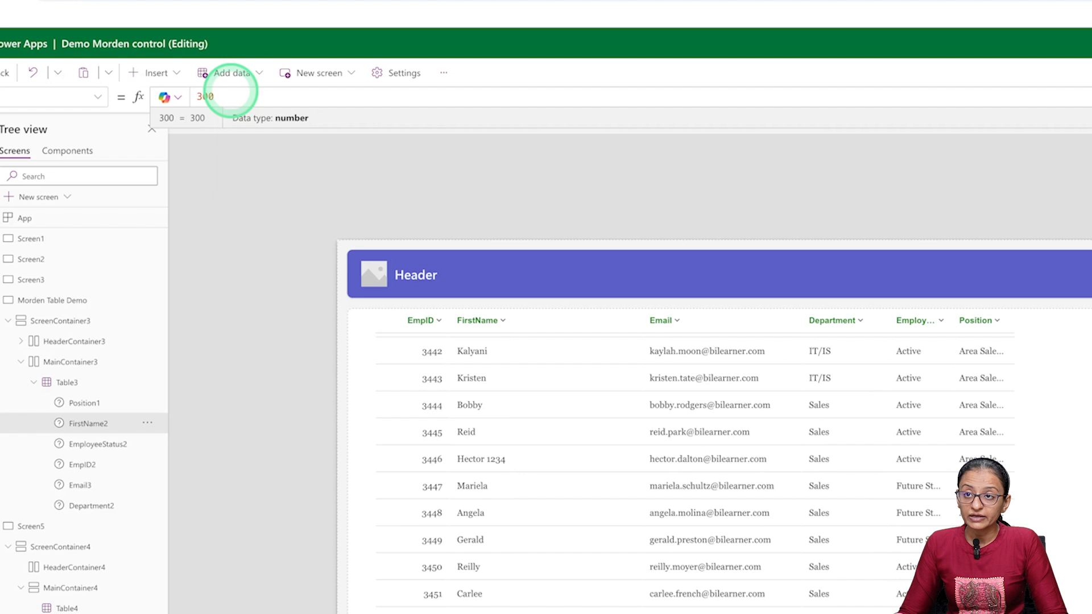
key(ctrl+s)
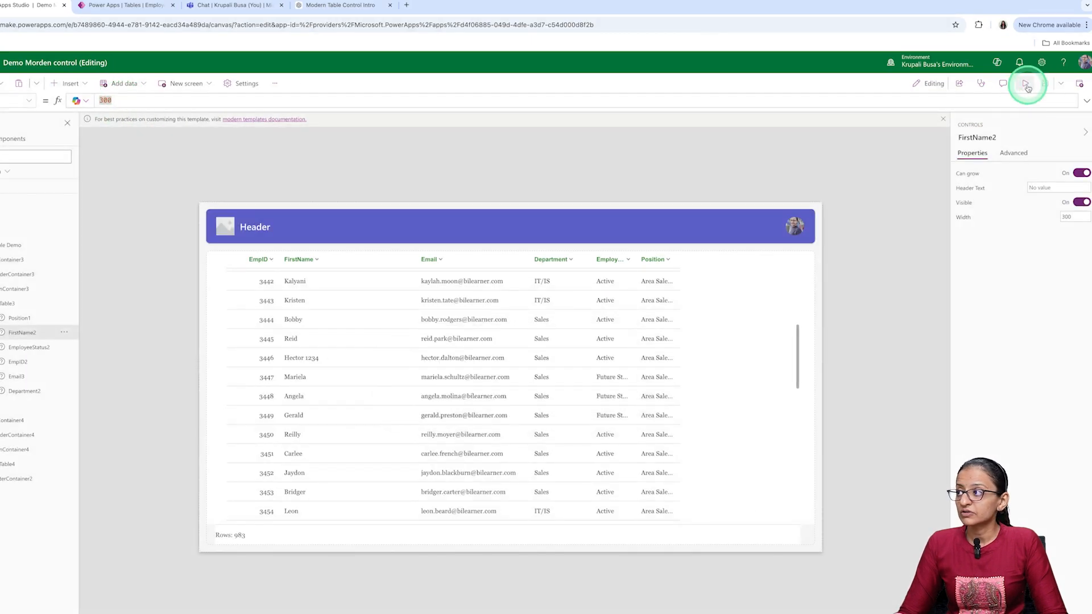
- Preview the screen and narrow the FirstName column, checking the layout at canvas size and window size before exiting
click(1026, 85)
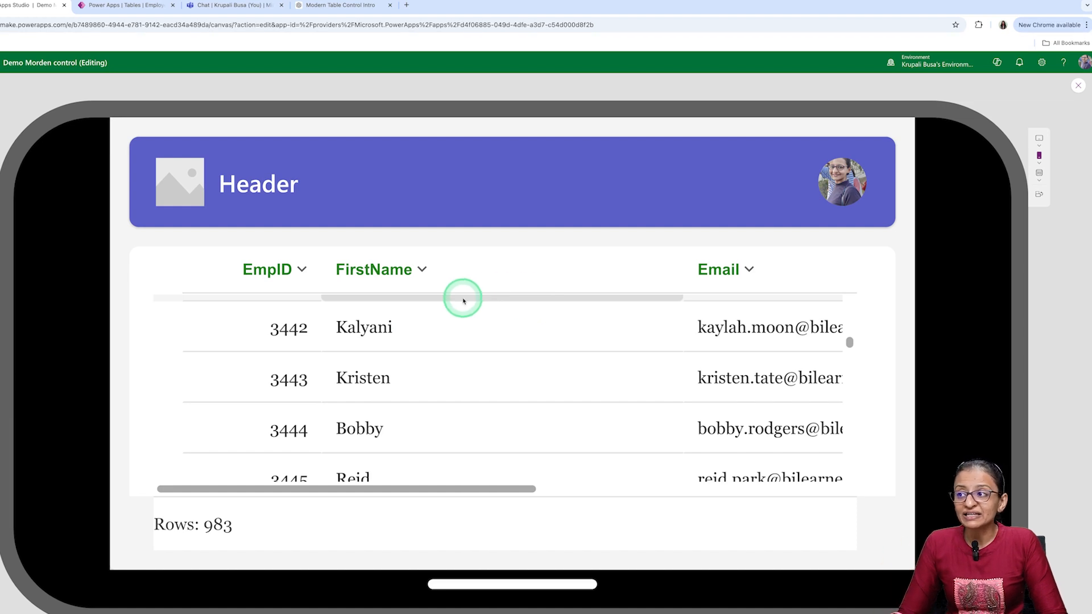
mouse_move(667, 273)
mouse_down()
mouse_move(567, 273)
mouse_move(648, 273)
mouse_up()
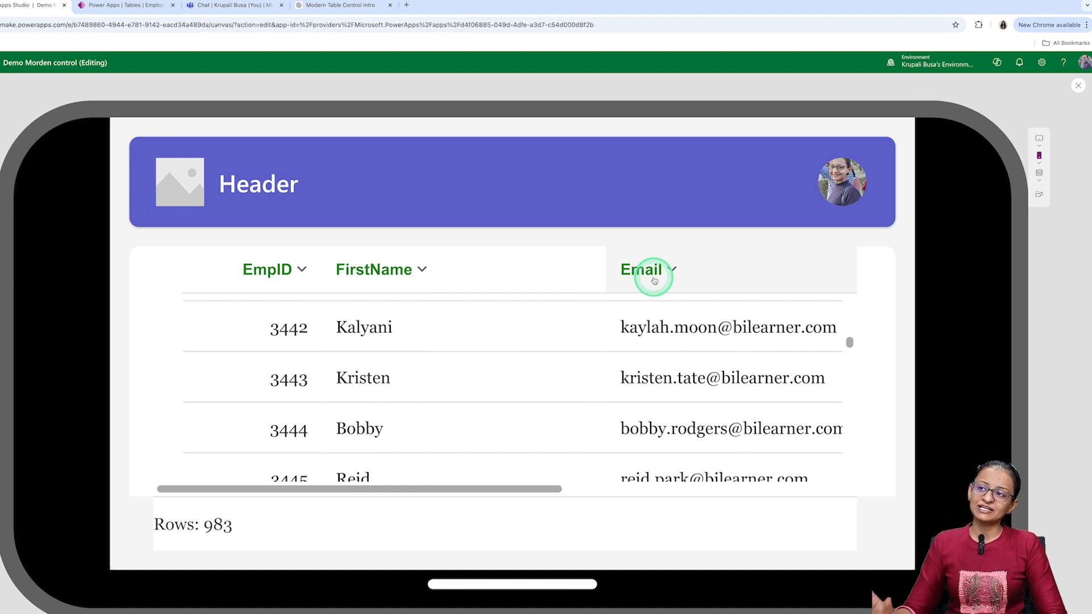
click(1038, 177)
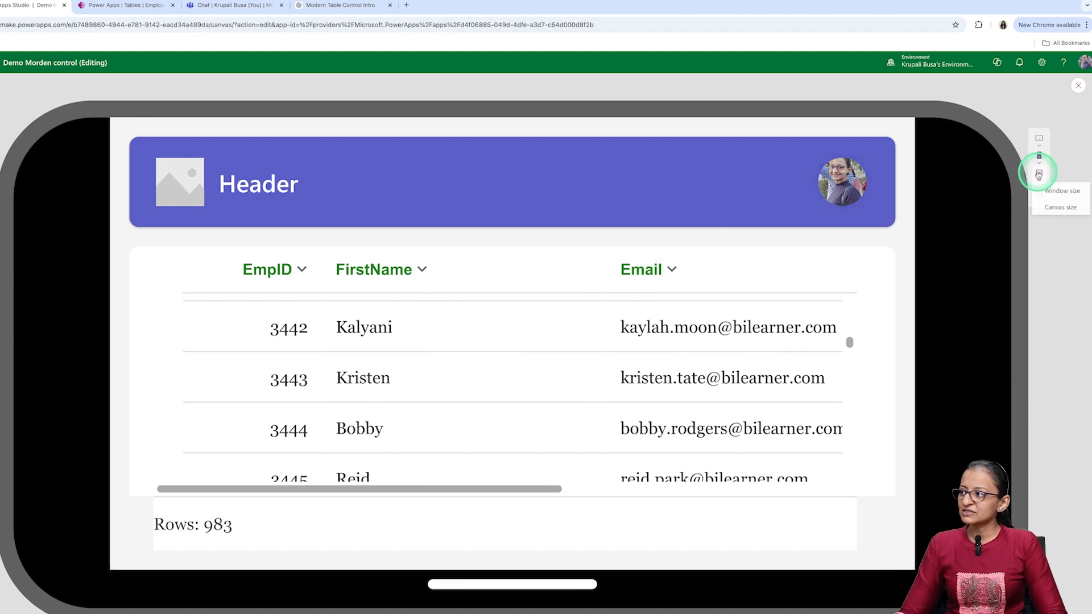
click(1054, 208)
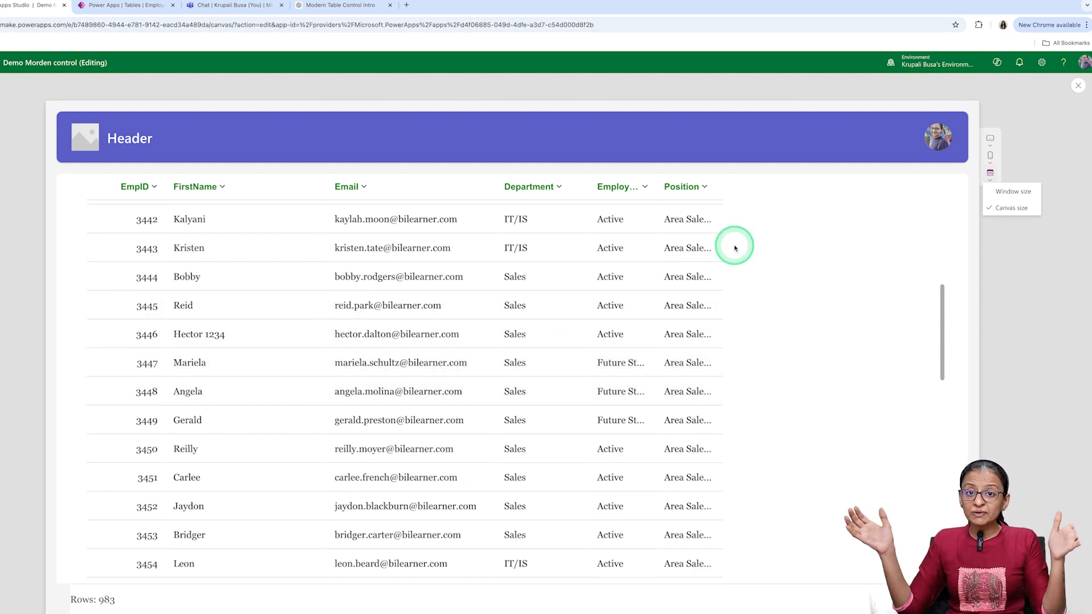
click(1006, 192)
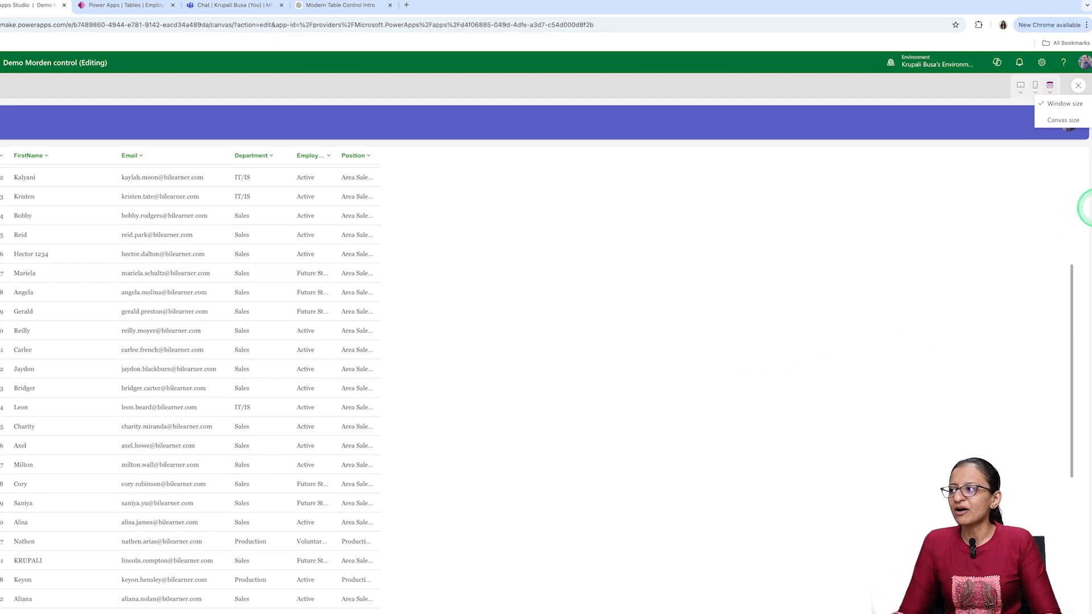
click(1079, 90)
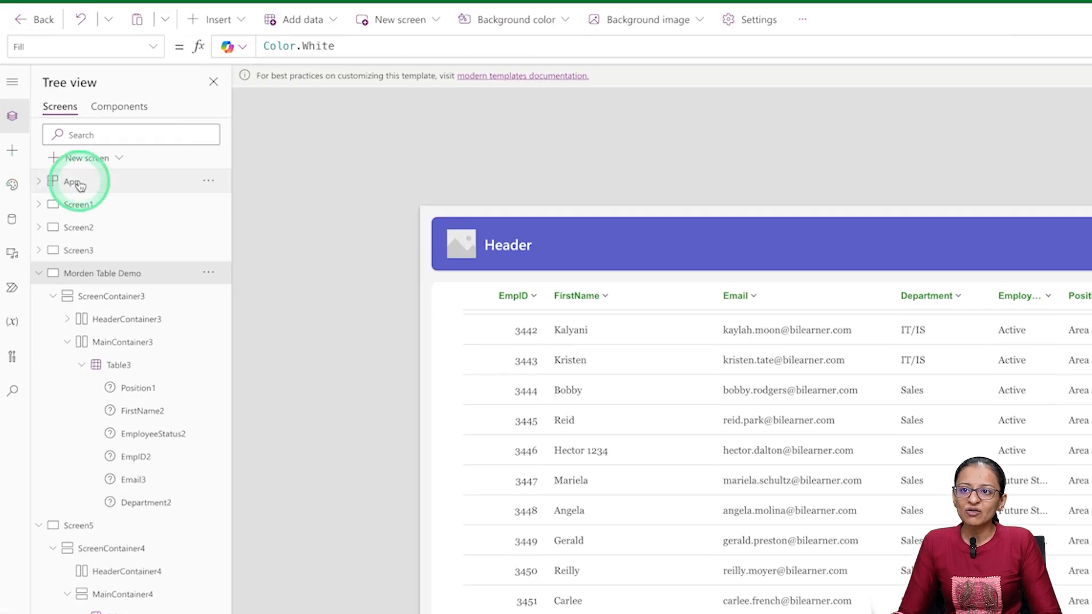
- Show the App object's Formulas property to review the named formula based on screen size
click(80, 187)
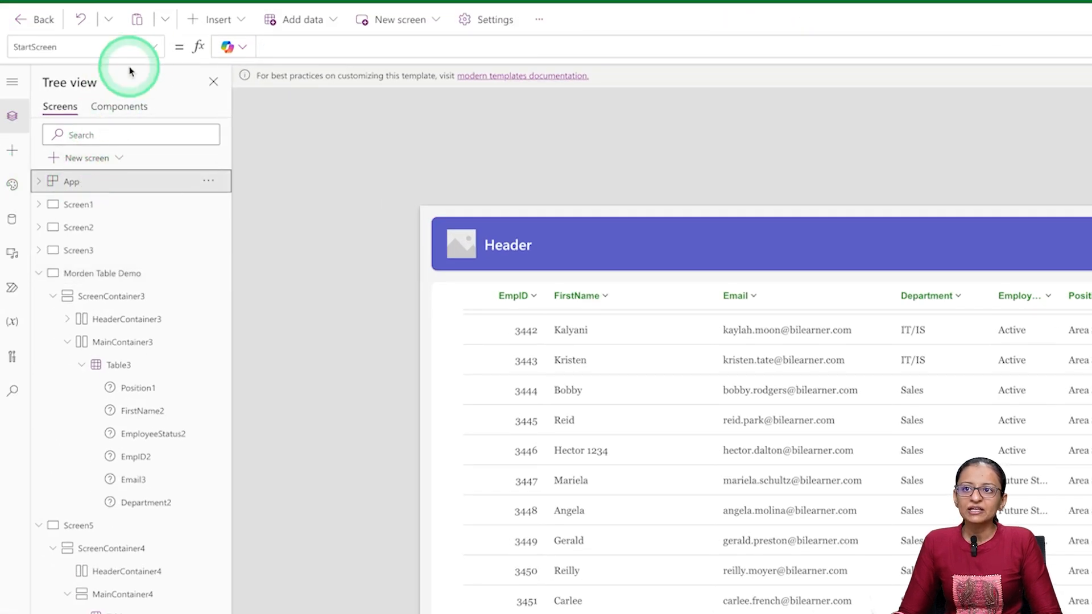
click(152, 47)
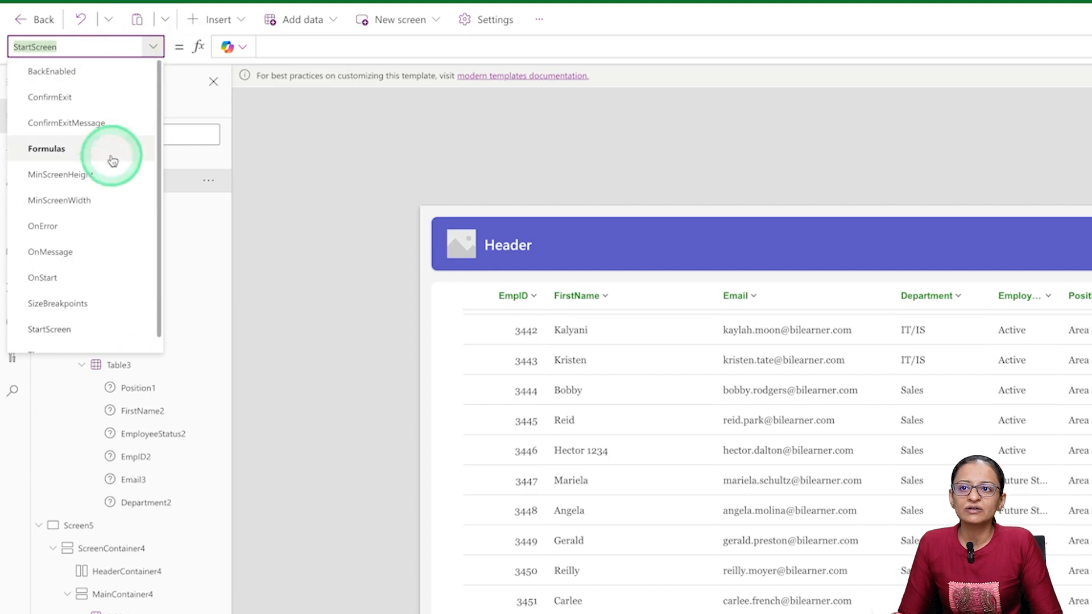
click(80, 157)
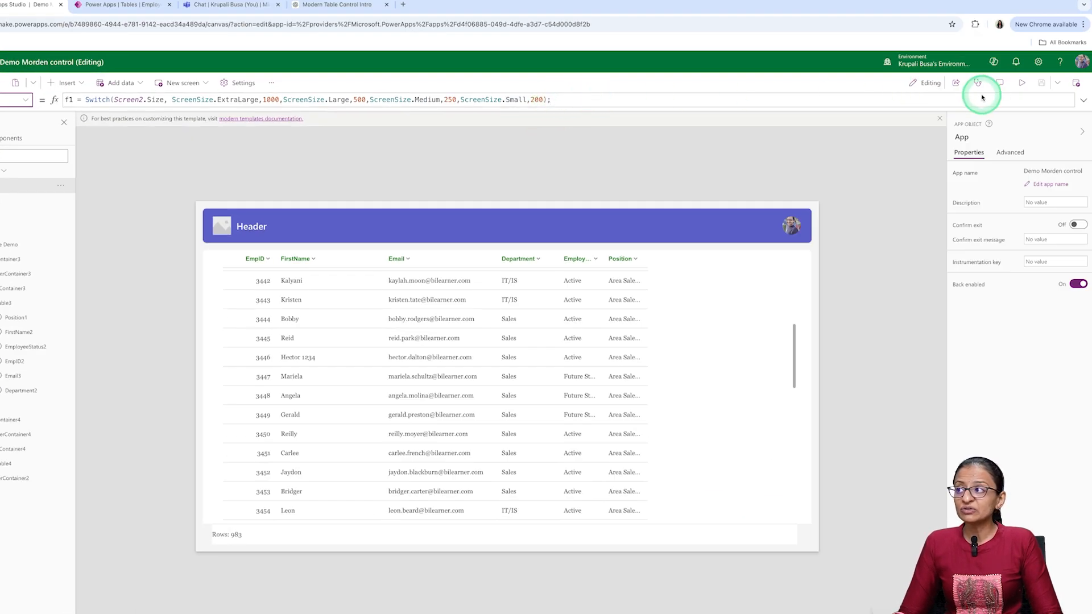
- Clear the existing f1 named formula from the App object's Formulas property
click(1083, 101)
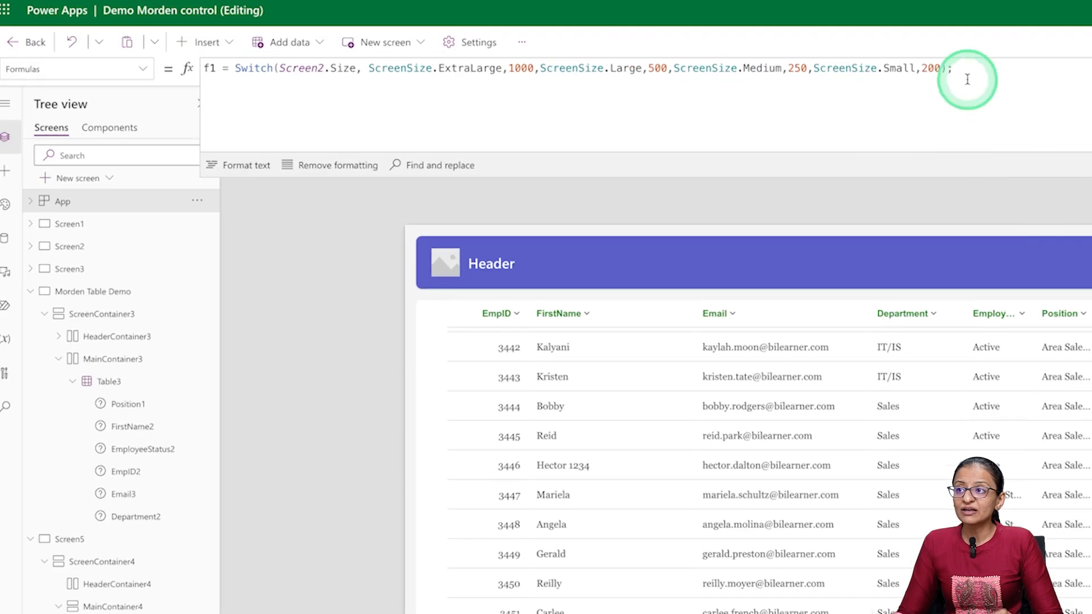
drag(963, 72, 123, 66)
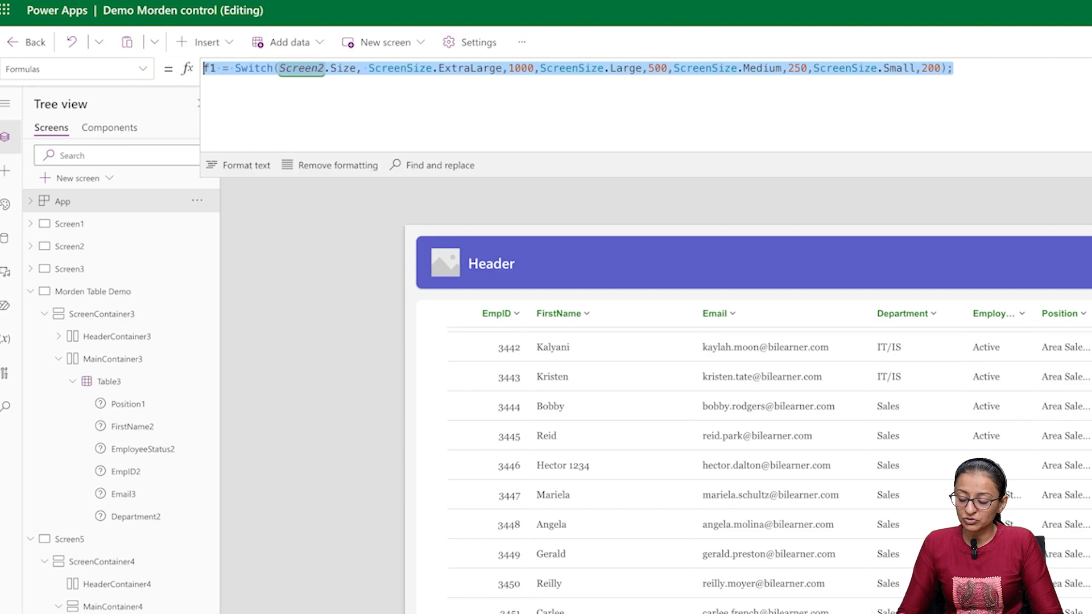
key(BackSpace)
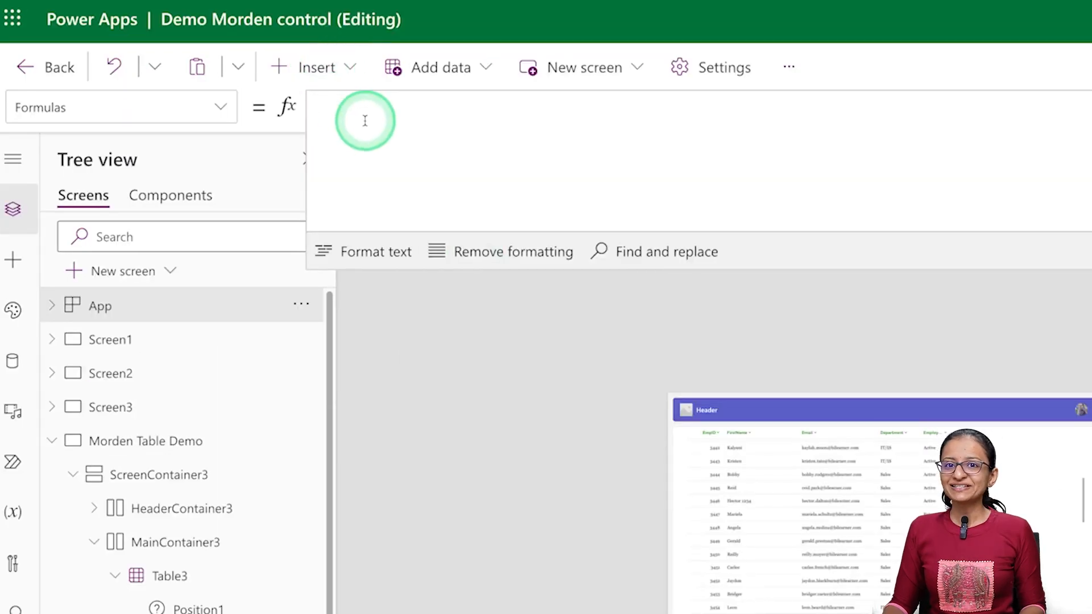
- Start a new named formula f1 as a Switch on the size of the 'Morden Table Demo' screen
text(f1 =)
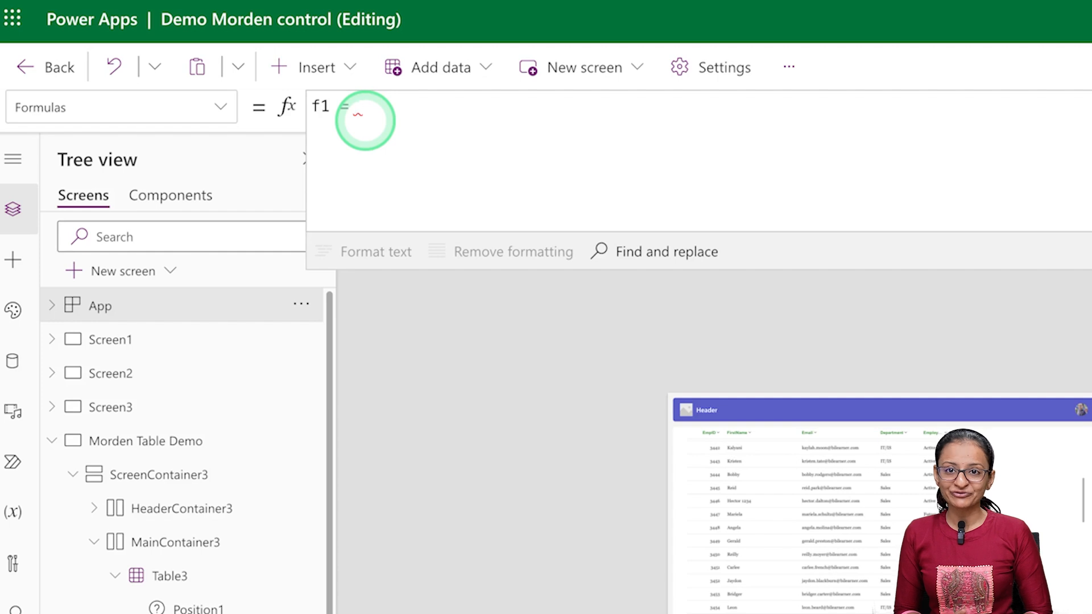
text(Switch)
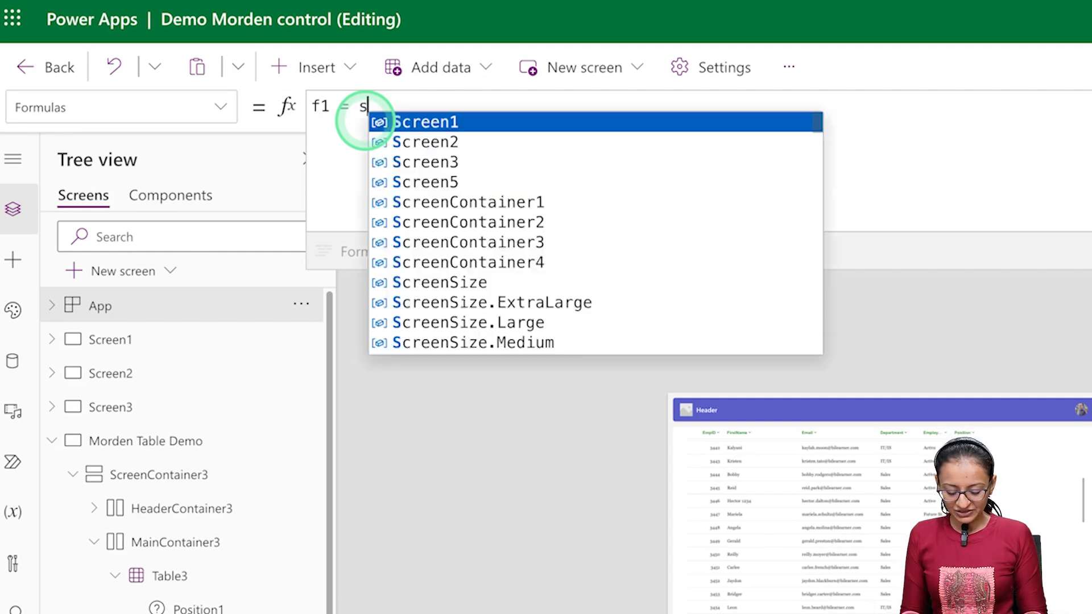
text(()
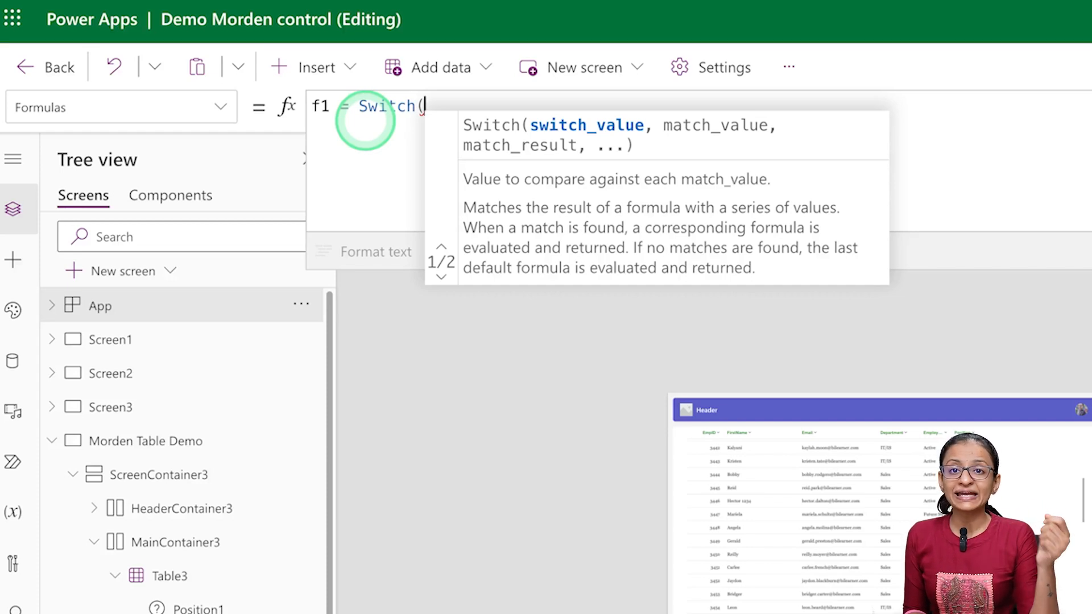
text(mor)
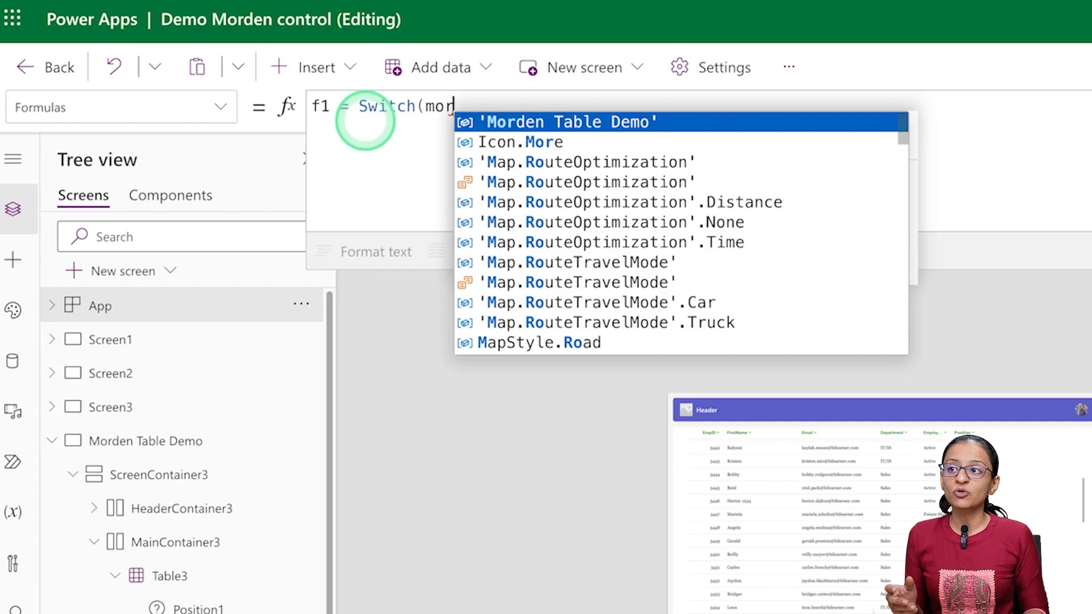
key(Tab)
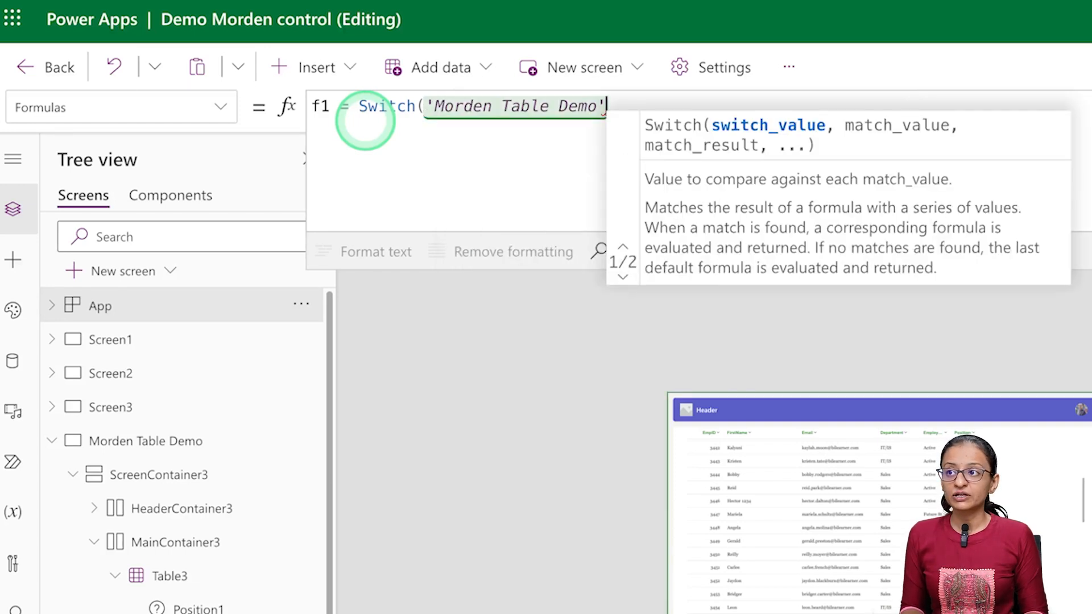
text(.si)
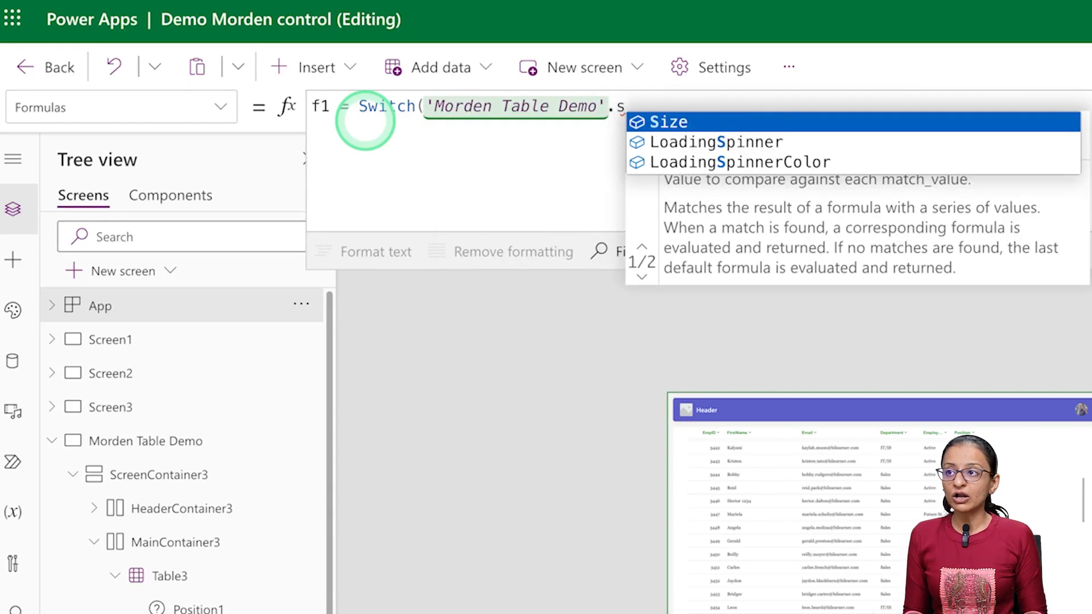
key(BackSpace)
text(si)
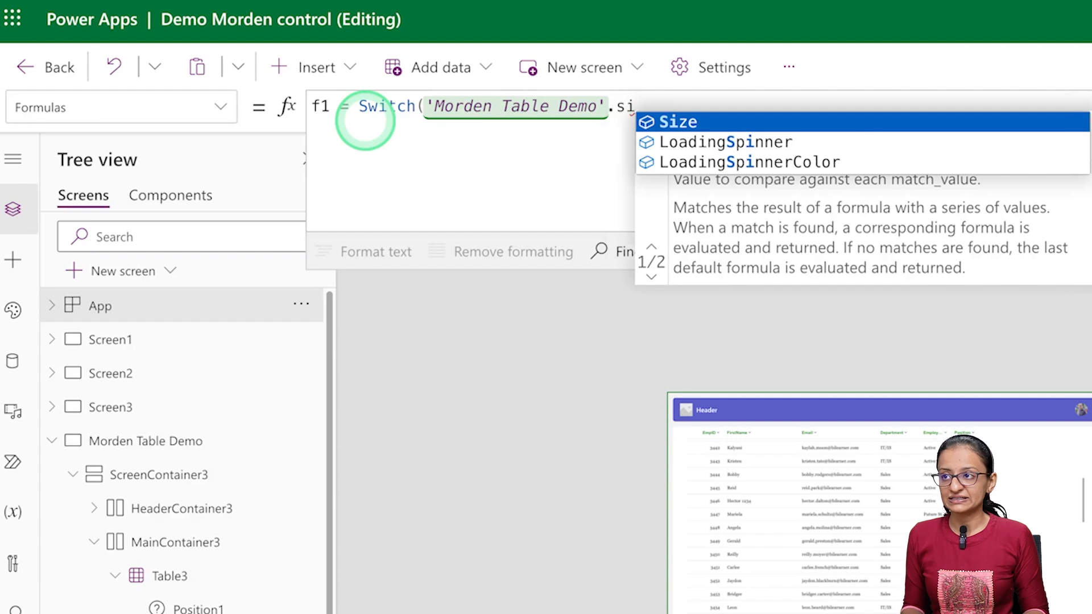
key(Tab)
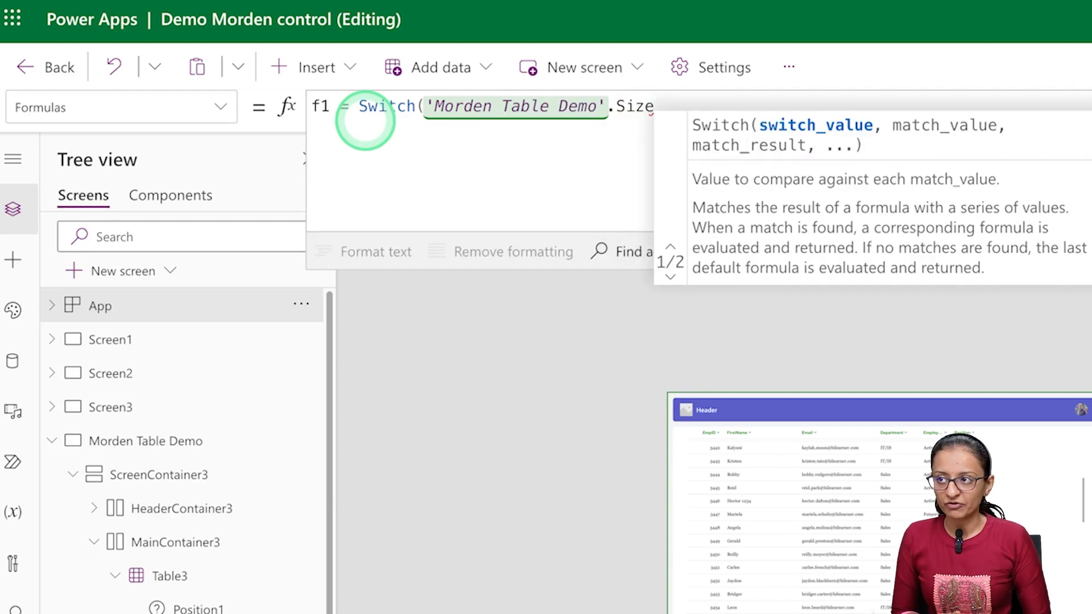
text(,)
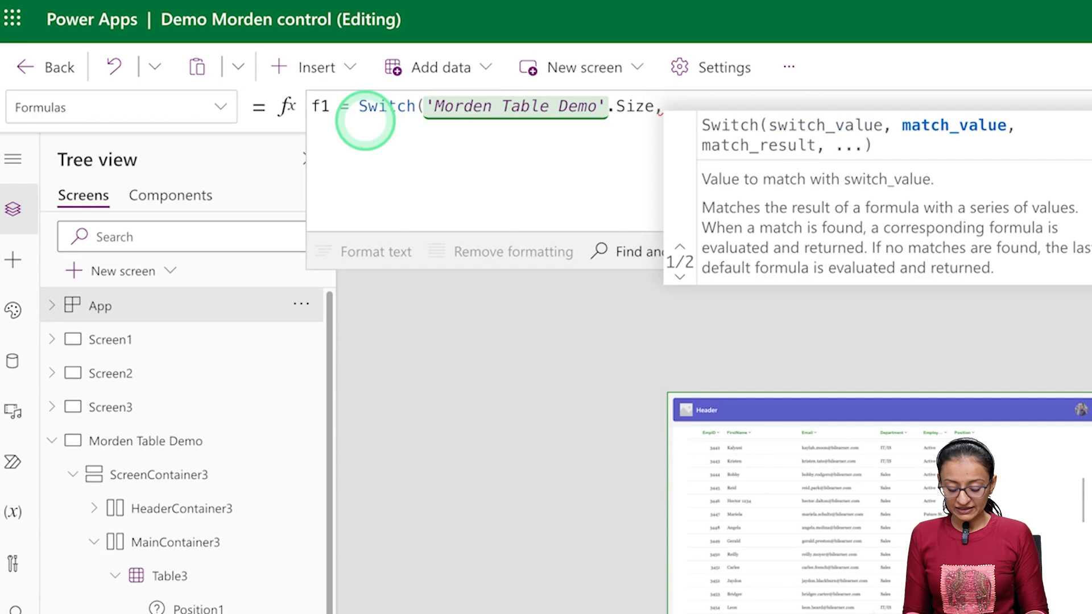
text(sree)
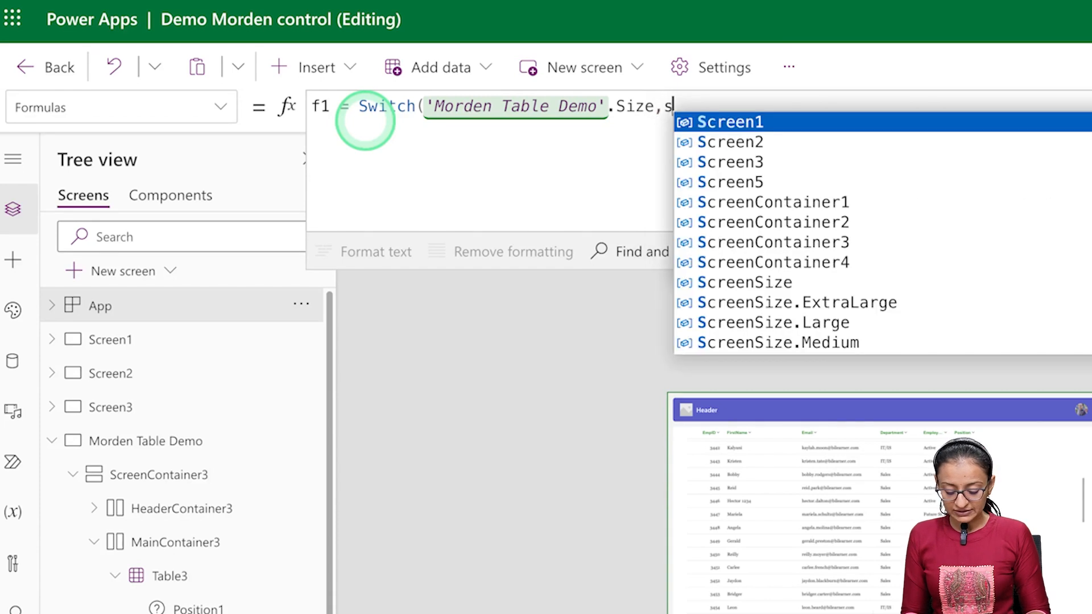
- Add a Switch case to f1 that returns 500 for ScreenSize.ExtraLarge
key(Down)
key(Down)
key(Down)
key(Down)
key(Down)
key(Down)
key(Down)
key(Down)
key(Tab)
text(.)
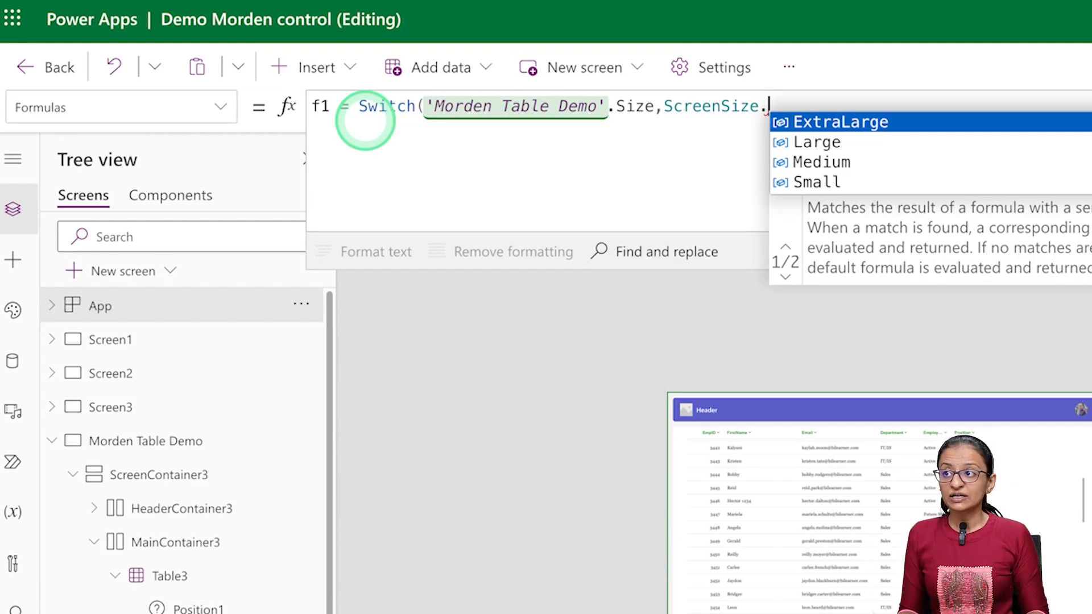
key(Tab)
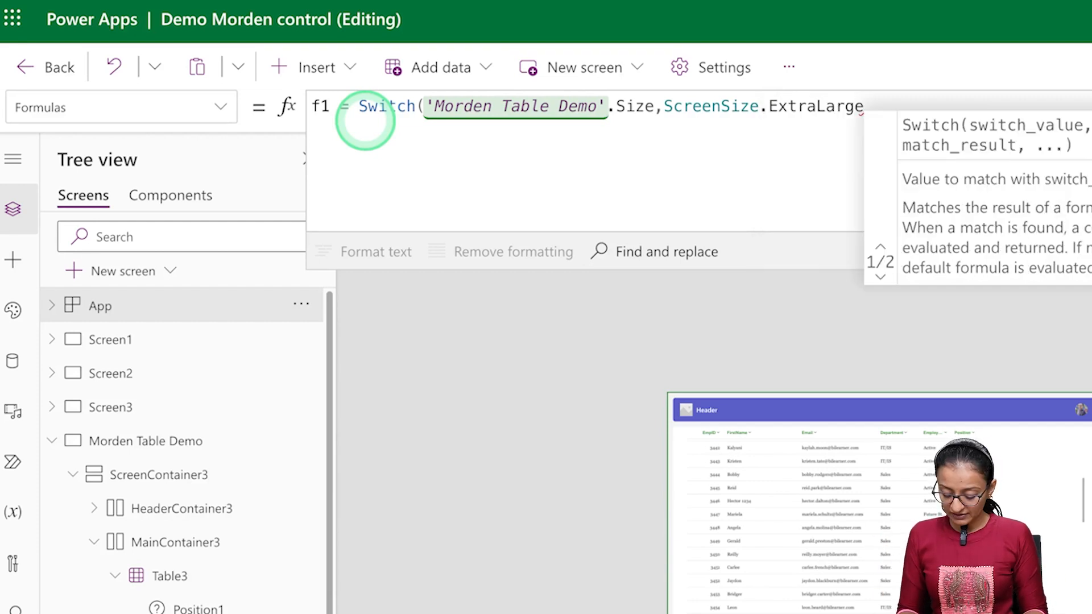
text(,500,scree)
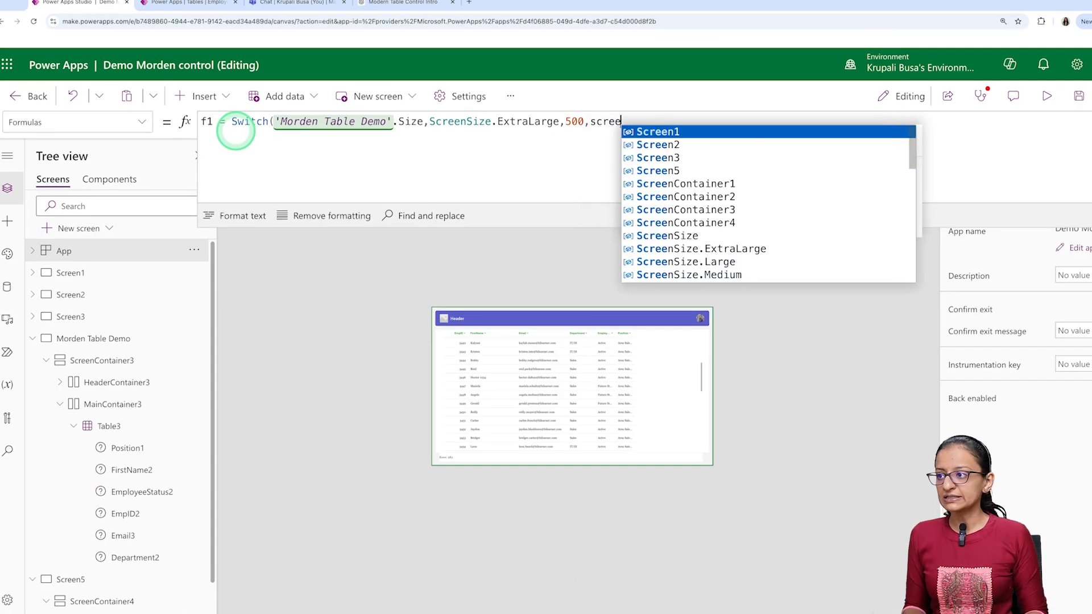
- Add a Switch case to f1 that returns 300 for ScreenSize.Large
key(Down)
key(Down)
key(Down)
key(Down)
key(Down)
key(Down)
key(Down)
key(Down)
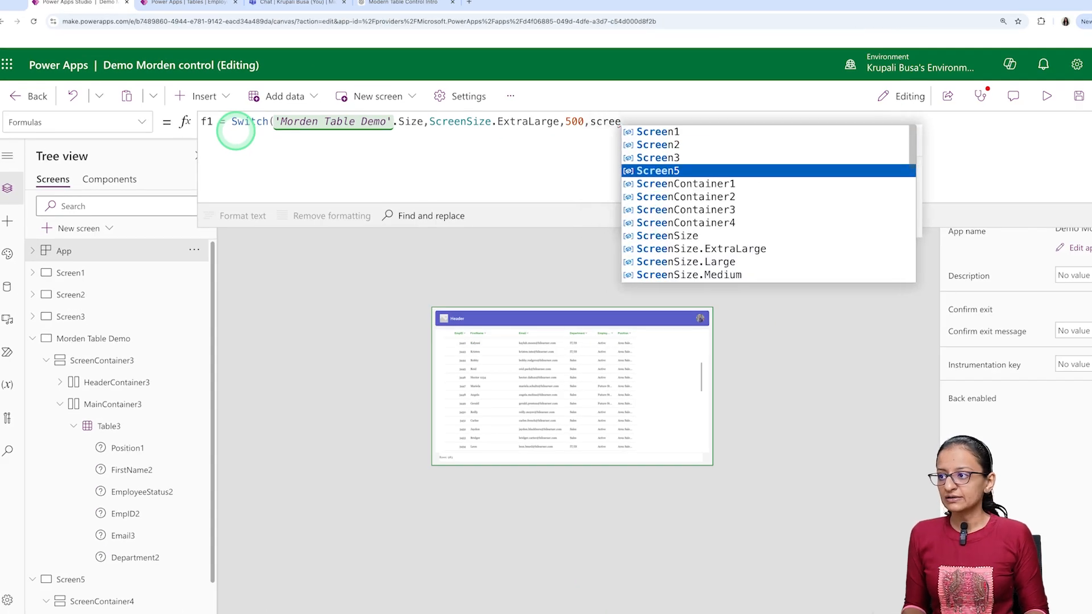
key(Tab)
text(.)
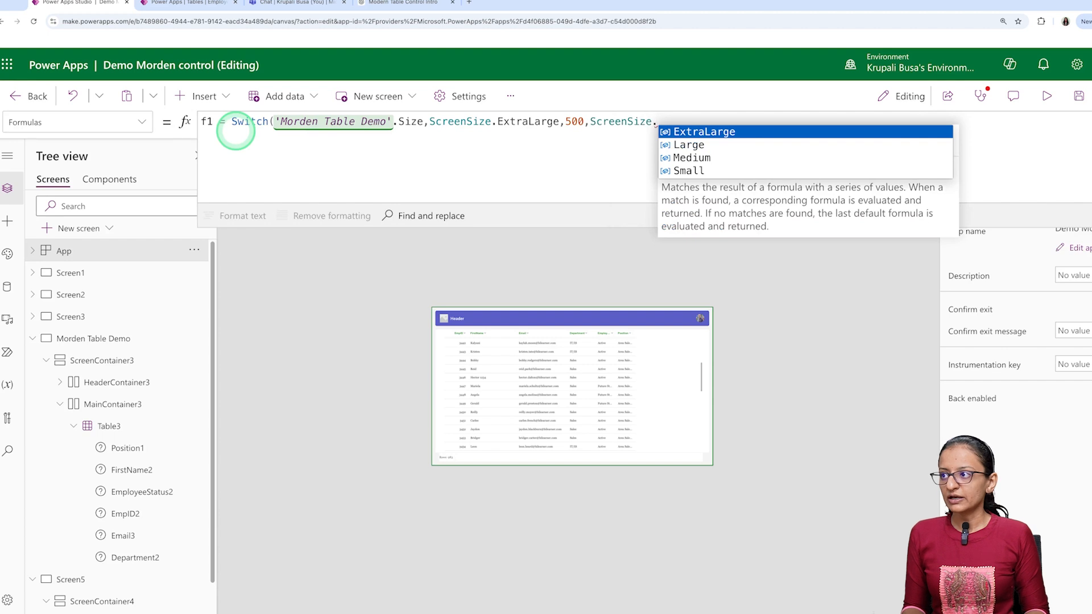
key(Down)
key(Tab)
text(,300,)
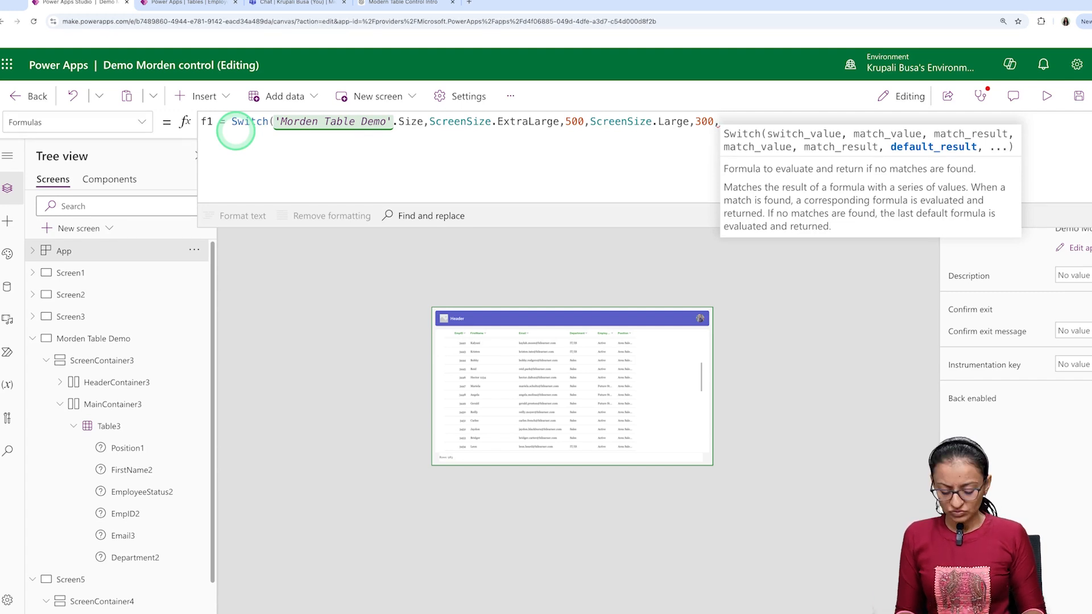
- Add a Switch case to f1 that returns 200 for ScreenSize.Medium
text(scree)
key(Down)
key(Down)
key(Down)
key(Down)
key(Down)
key(Down)
key(Down)
key(Down)
key(Tab)
text(.)
key(Down)
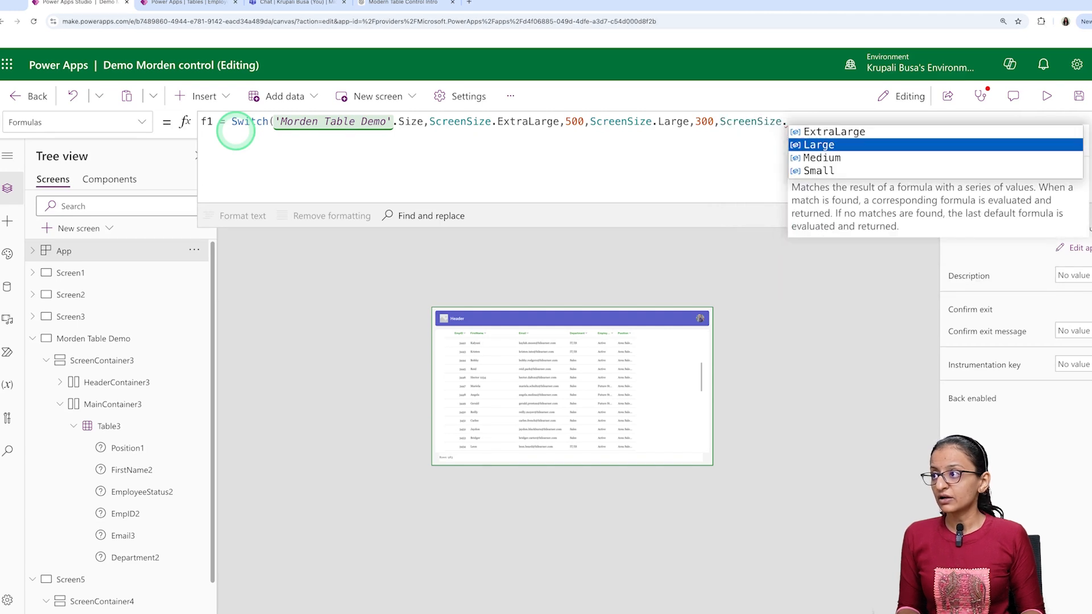
key(Down)
key(Tab)
text(,)
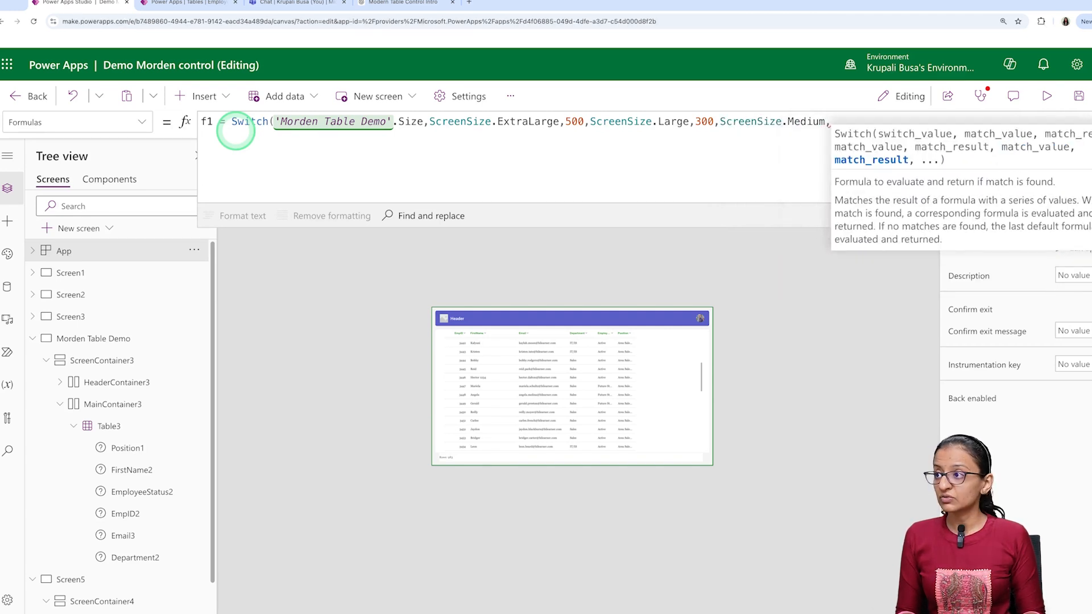
text(200)
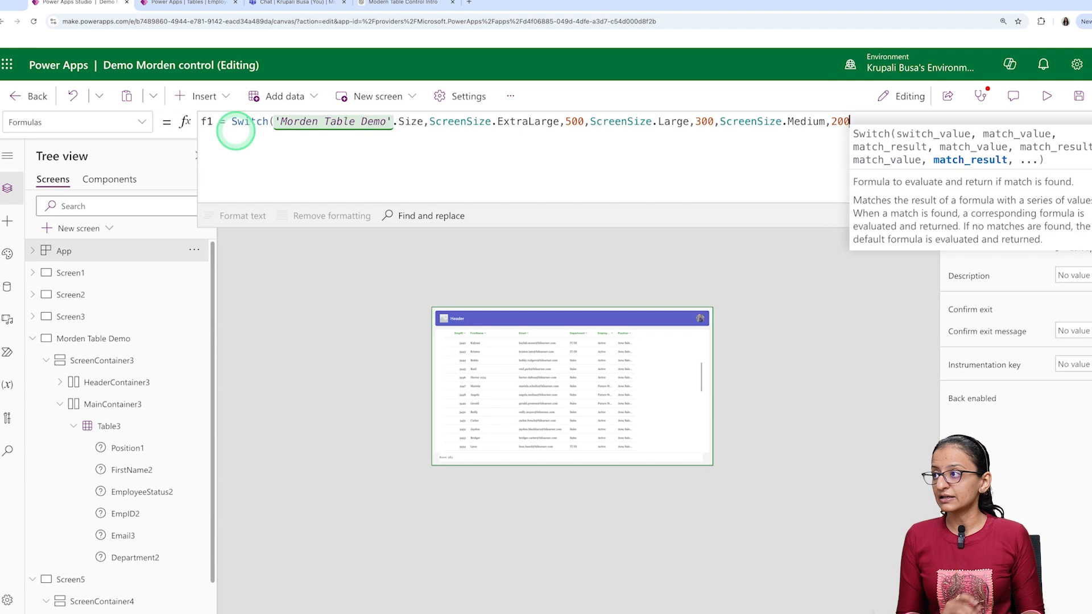
text(,)
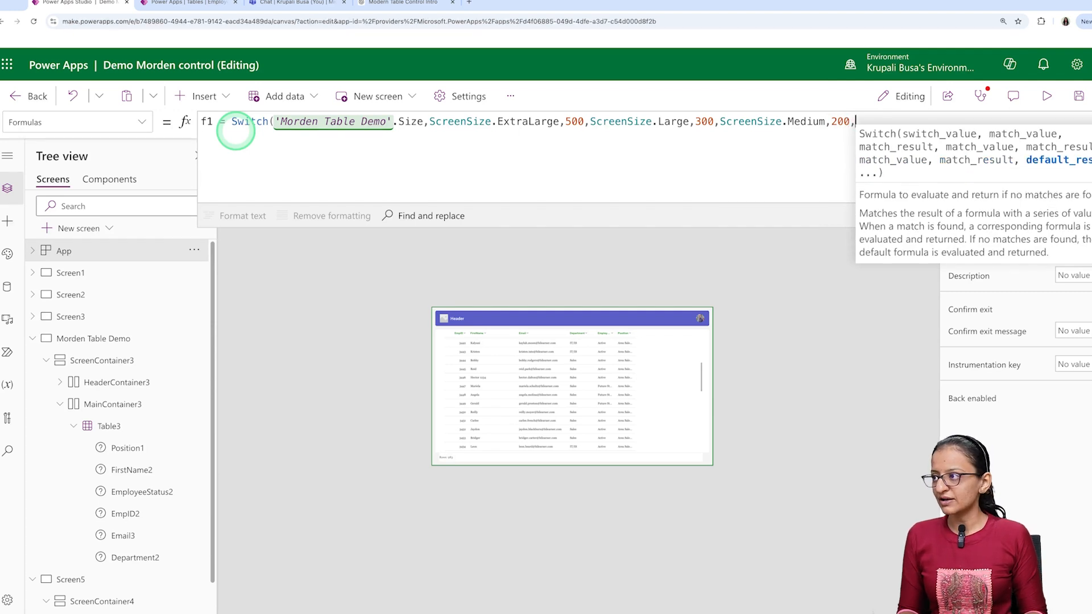
text(scre)
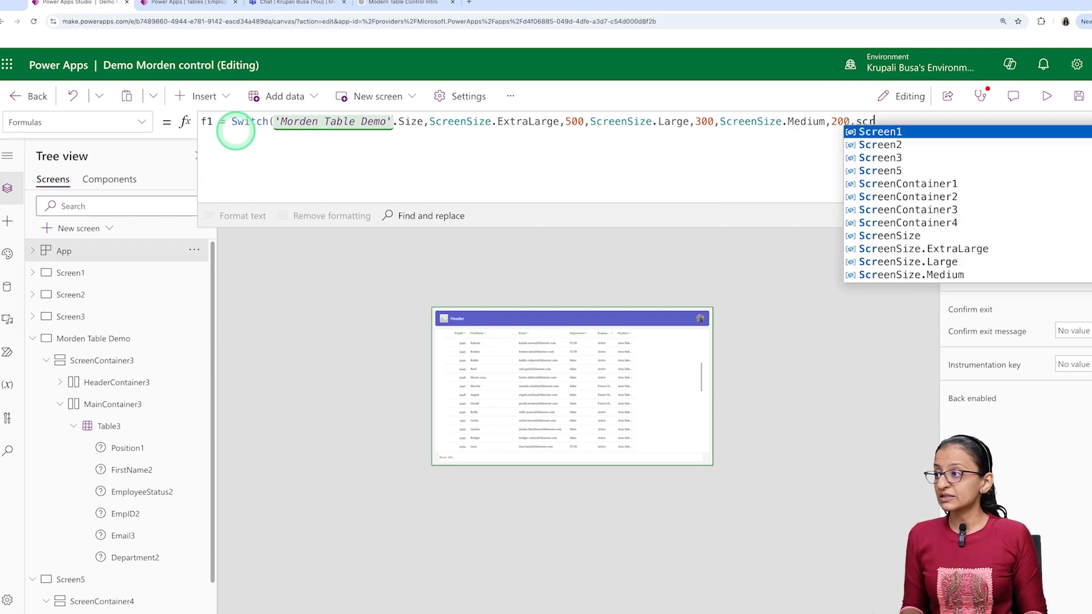
- Add the ScreenSize.Small case returning 100, close the f1 formula with a semicolon, and save the app
key(Down)
key(Down)
key(Down)
key(Down)
key(Down)
key(Tab)
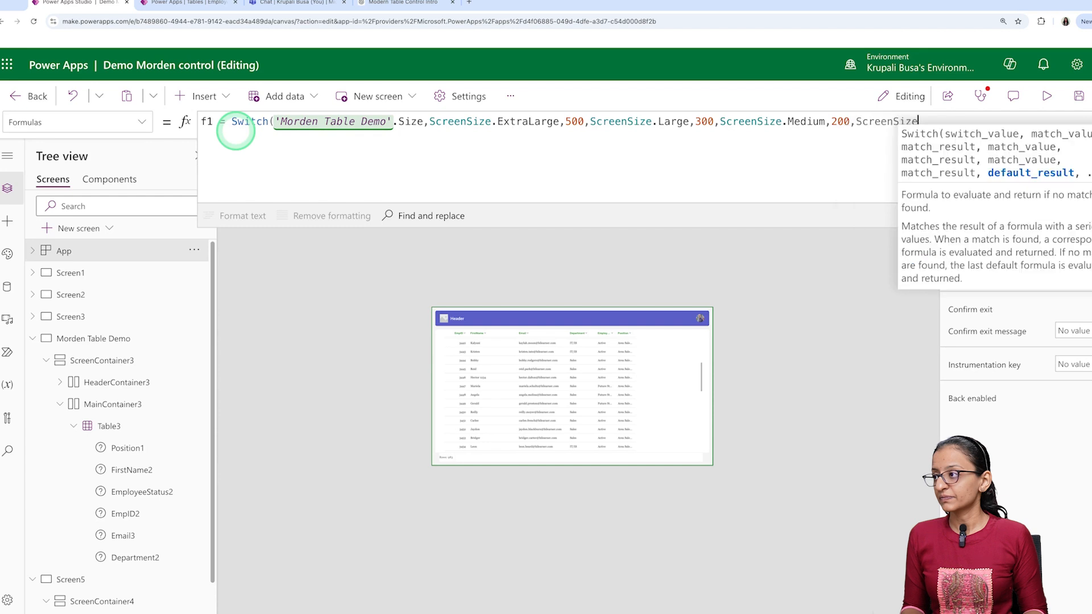
text(.)
key(Down)
key(Down)
key(Down)
key(Tab)
text(,)
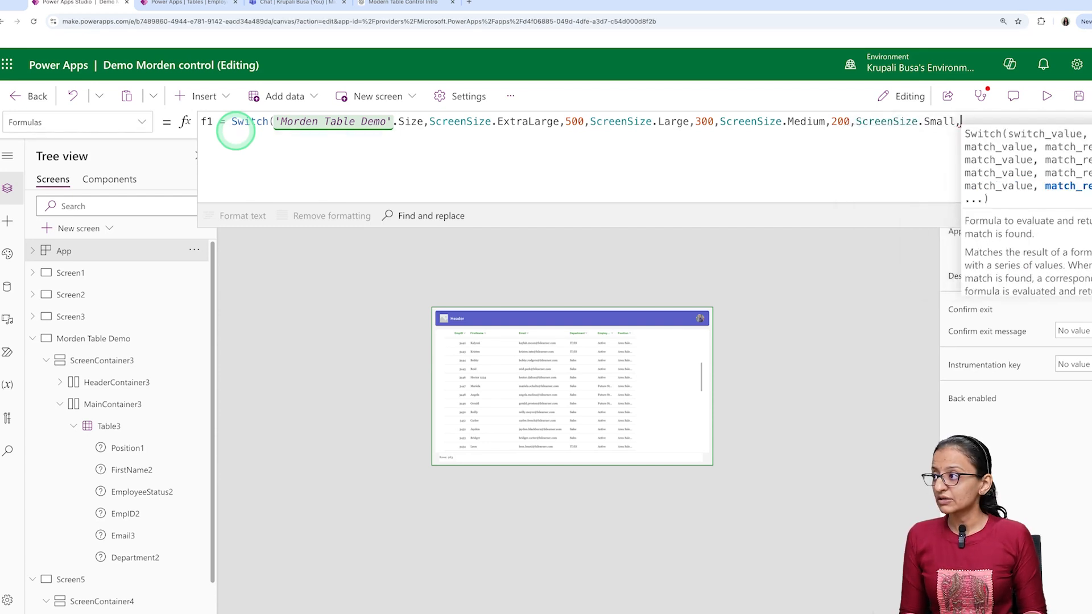
text(100);)
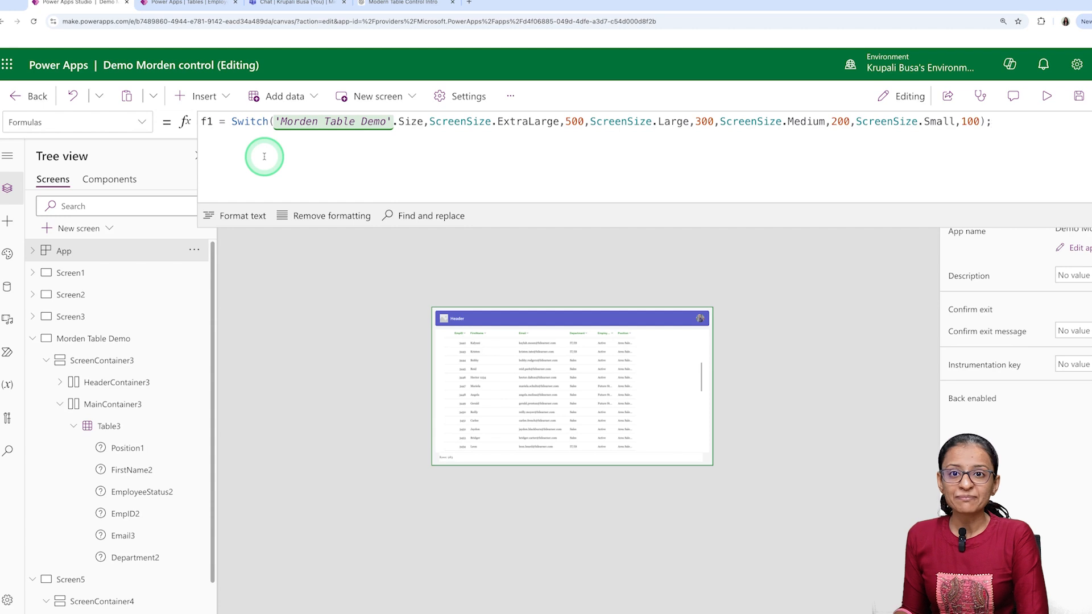
click(1078, 95)
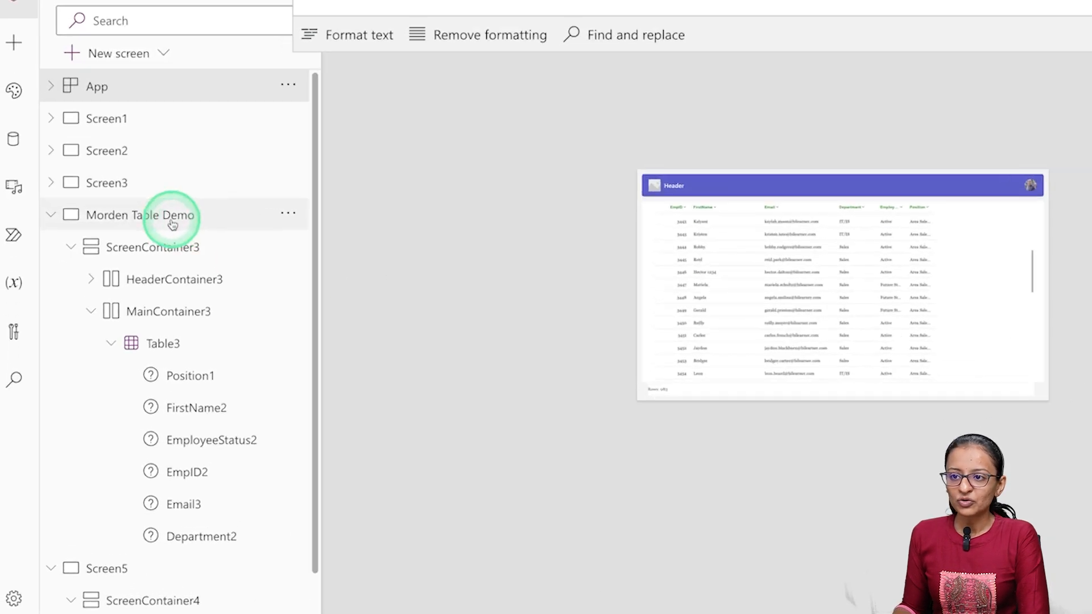
- Set the Width property of all six Table3 columns, from Position1 to Department2, to the named formula f1
click(114, 338)
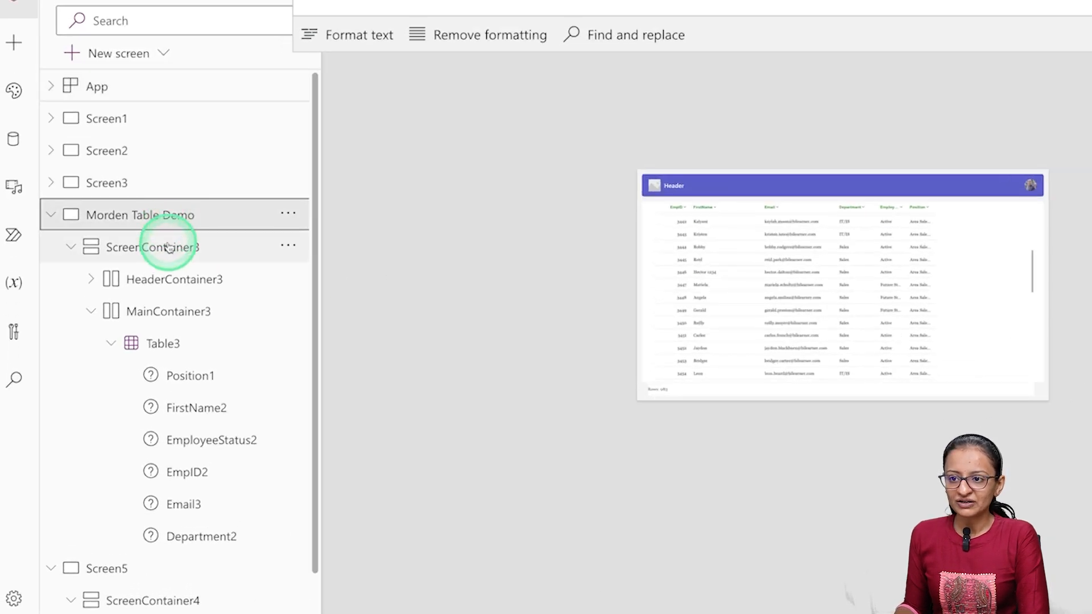
click(165, 347)
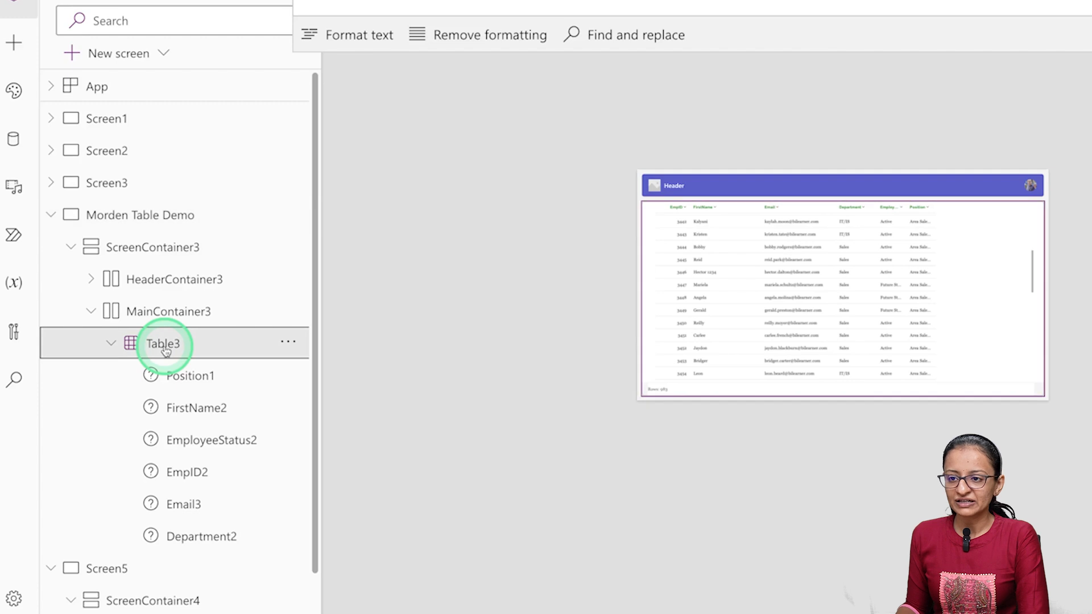
click(170, 378)
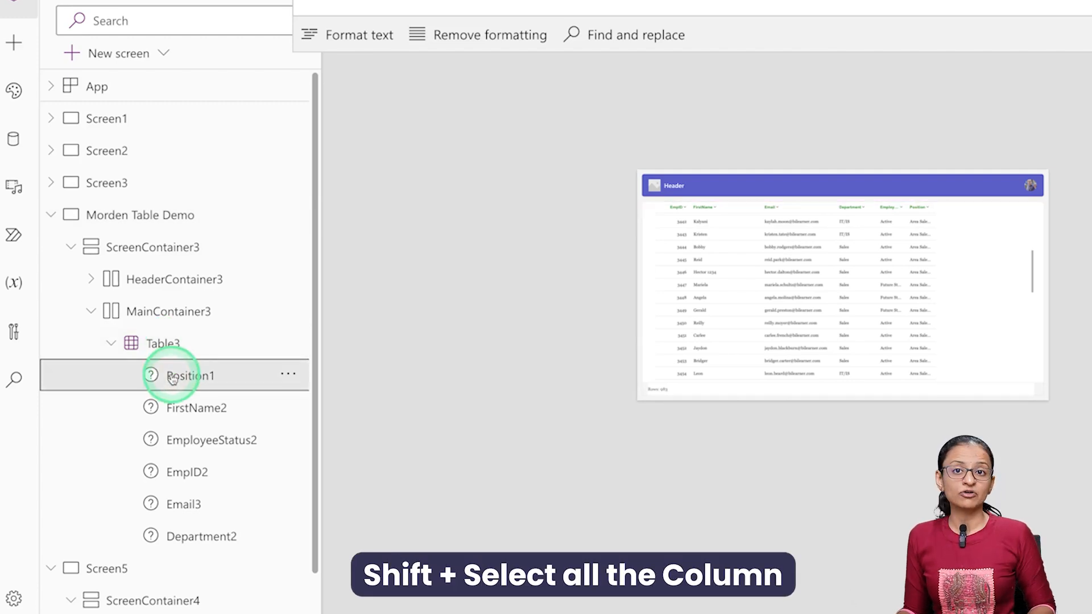
shift+click(170, 409)
shift+click(173, 442)
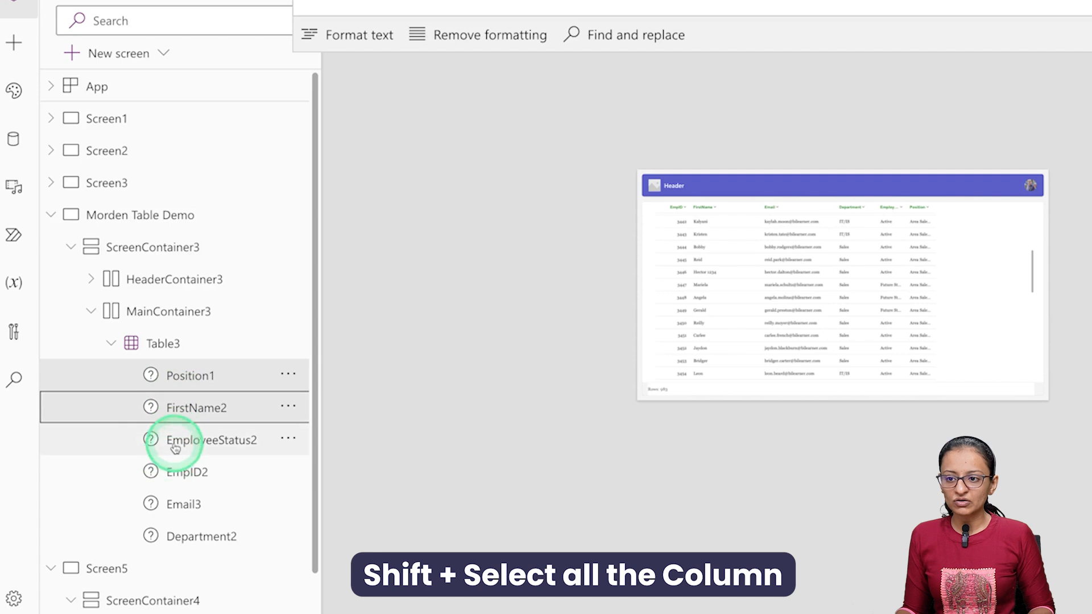
shift+click(178, 475)
shift+click(178, 505)
shift+click(179, 533)
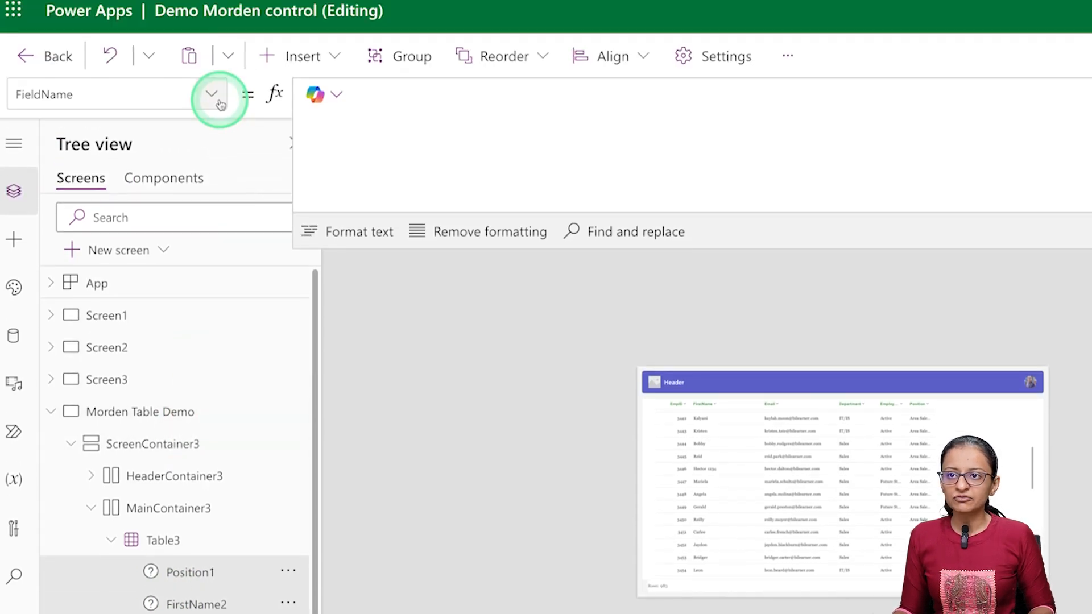
click(211, 95)
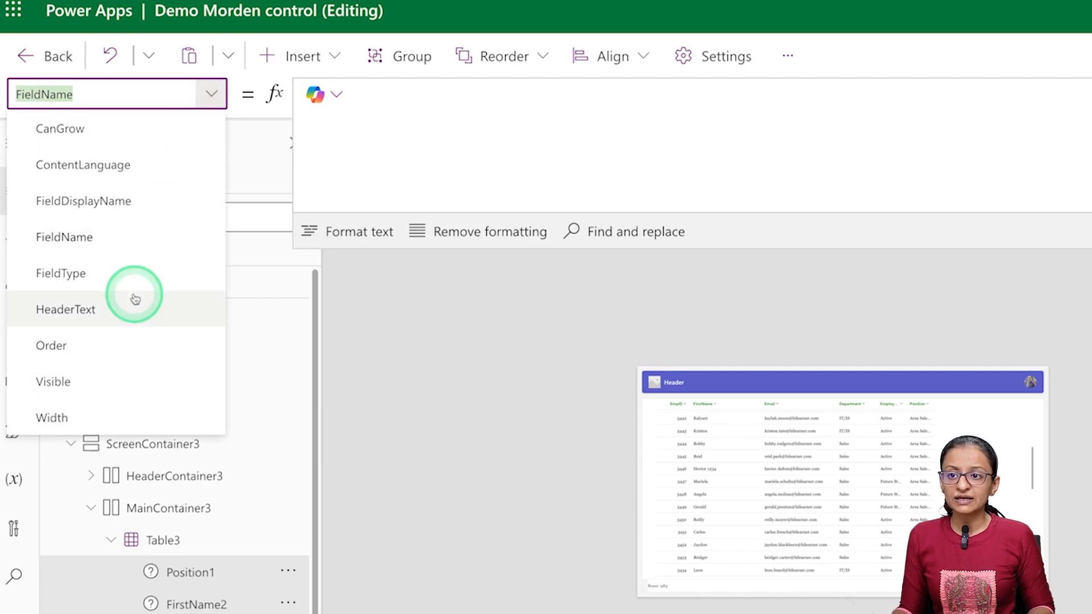
click(102, 418)
click(427, 93)
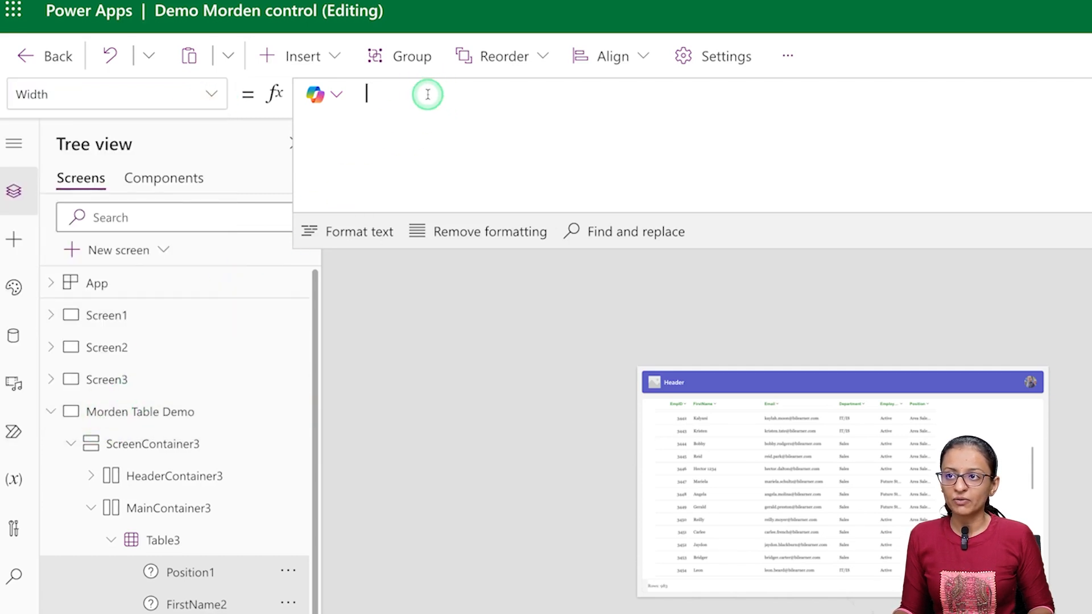
text(f1)
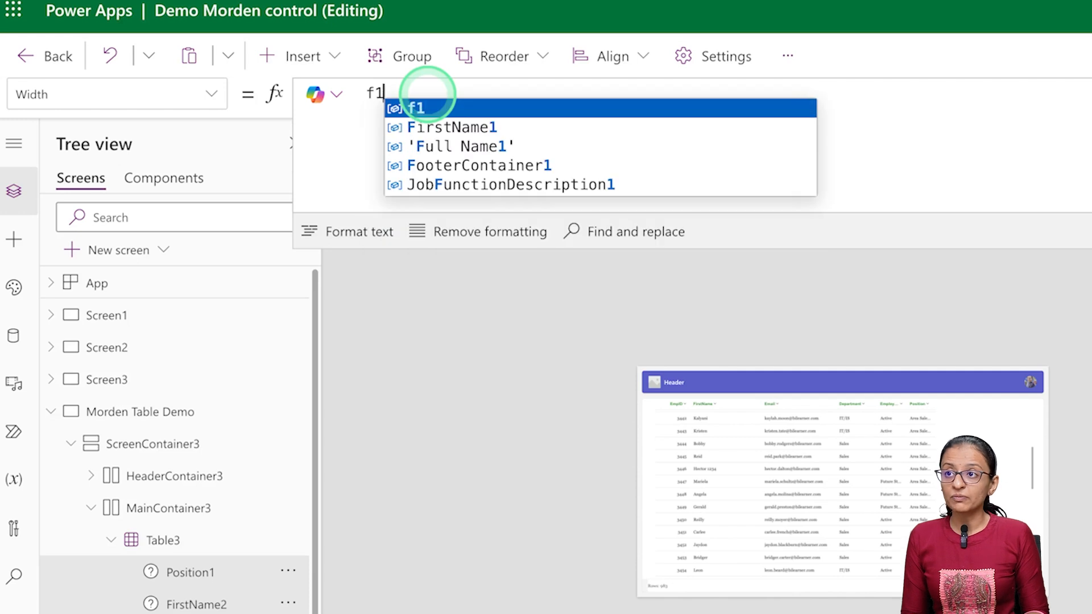
- Apply the named formula f1 as the Width of the selected Table3 columns and save the app
click(428, 108)
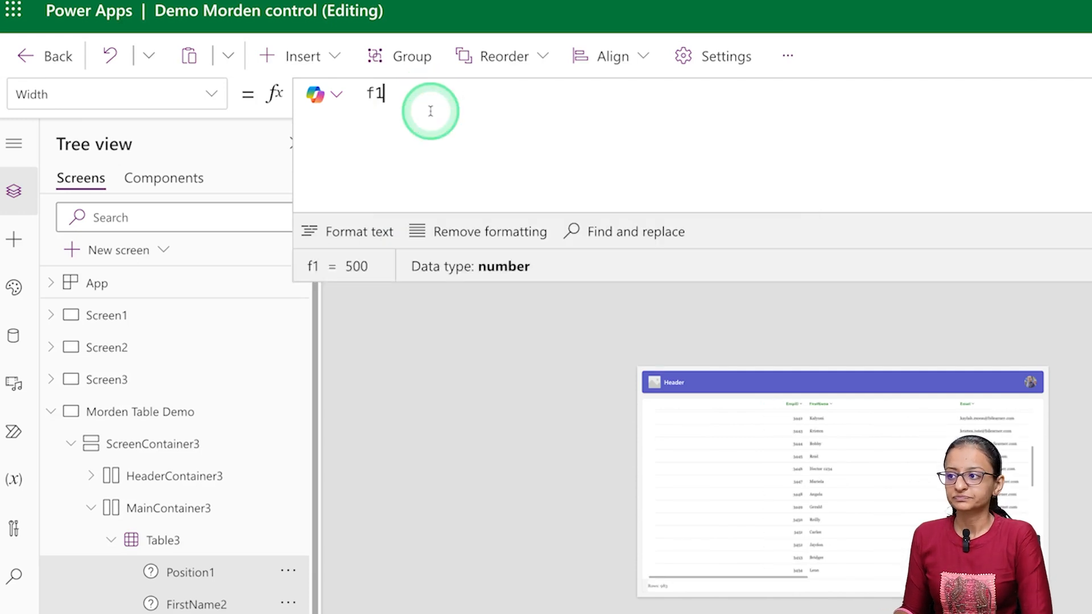
click(757, 130)
click(1080, 103)
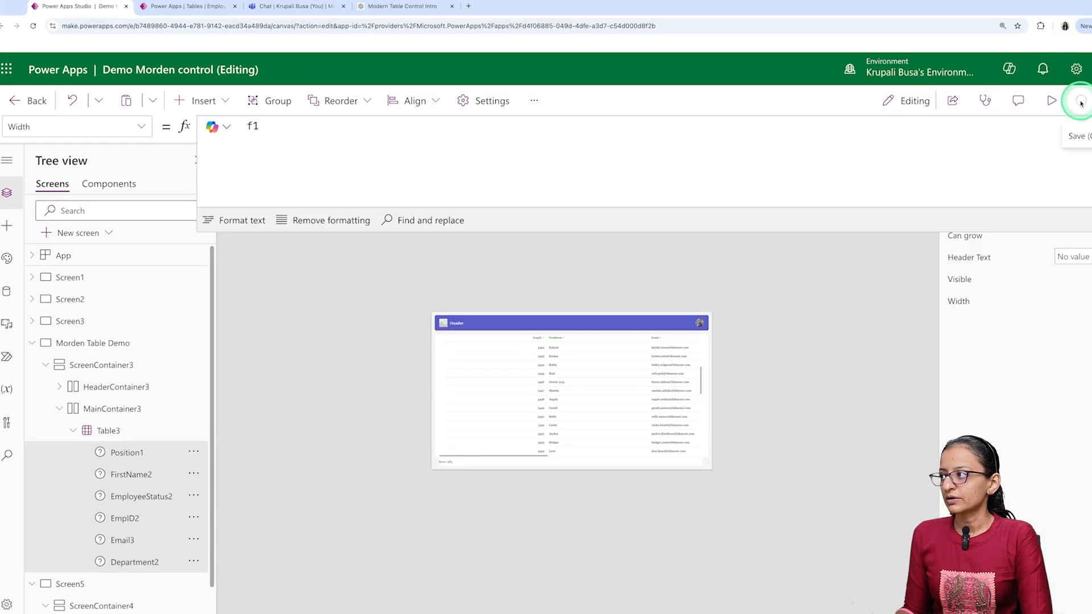
- Preview the app and examine the table's column widths at canvas size and on a phone in landscape orientation
click(1051, 101)
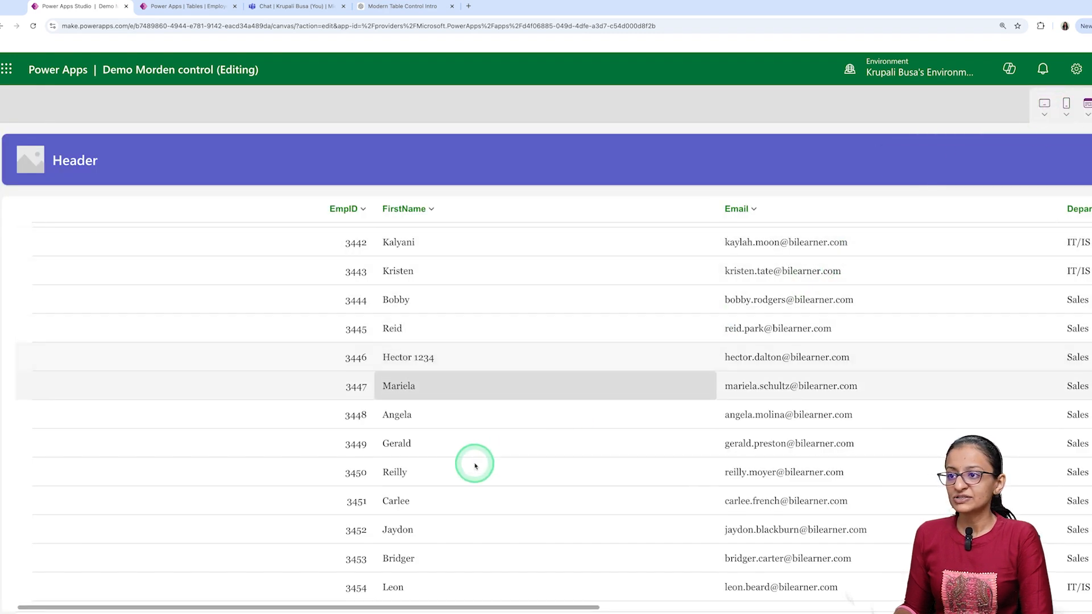
drag(268, 608, 154, 546)
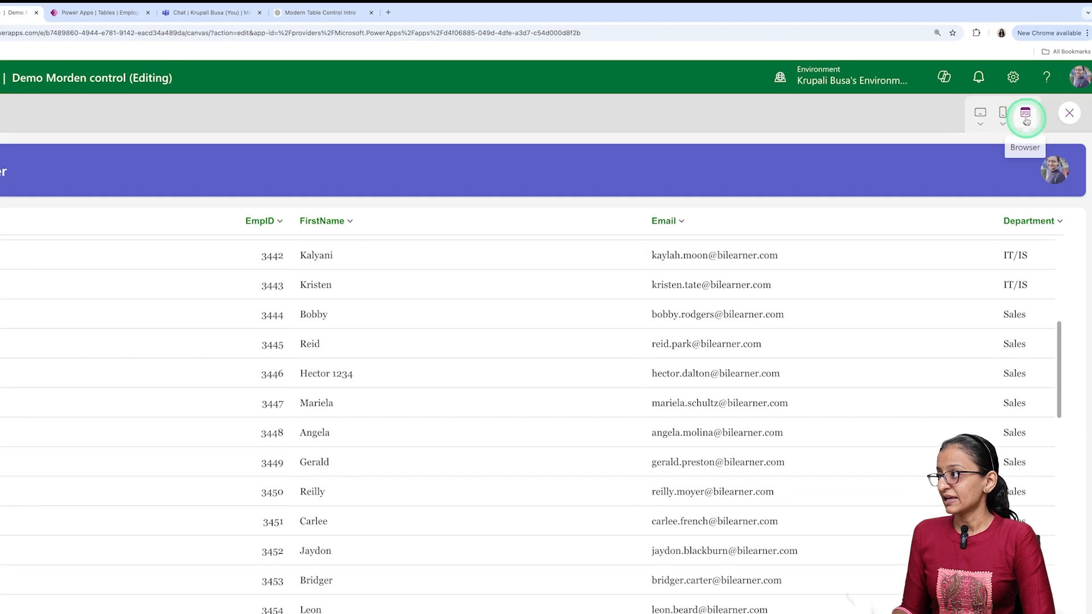
click(1026, 119)
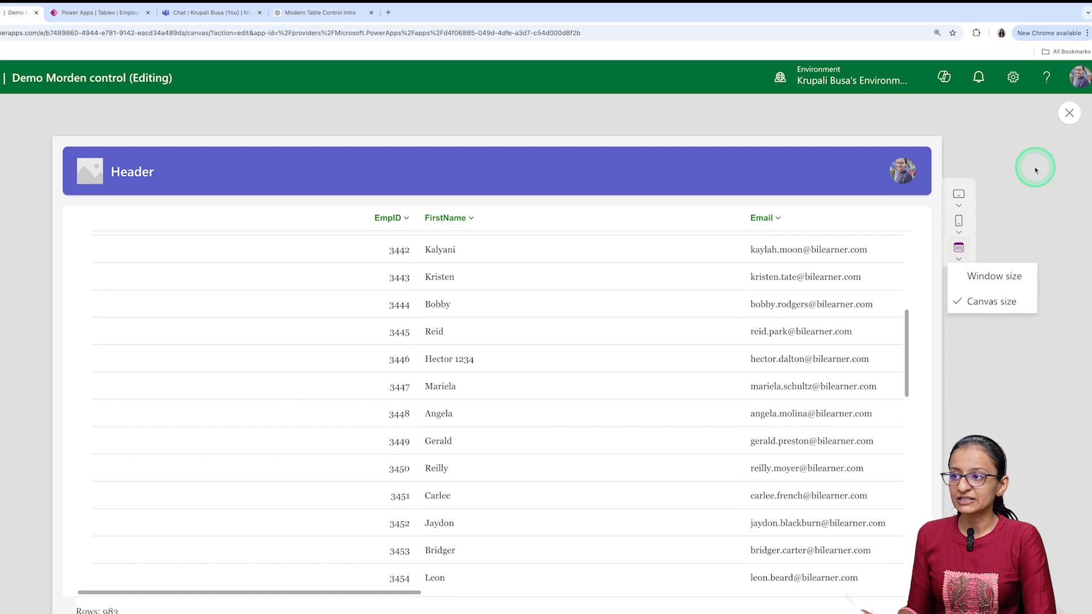
click(958, 221)
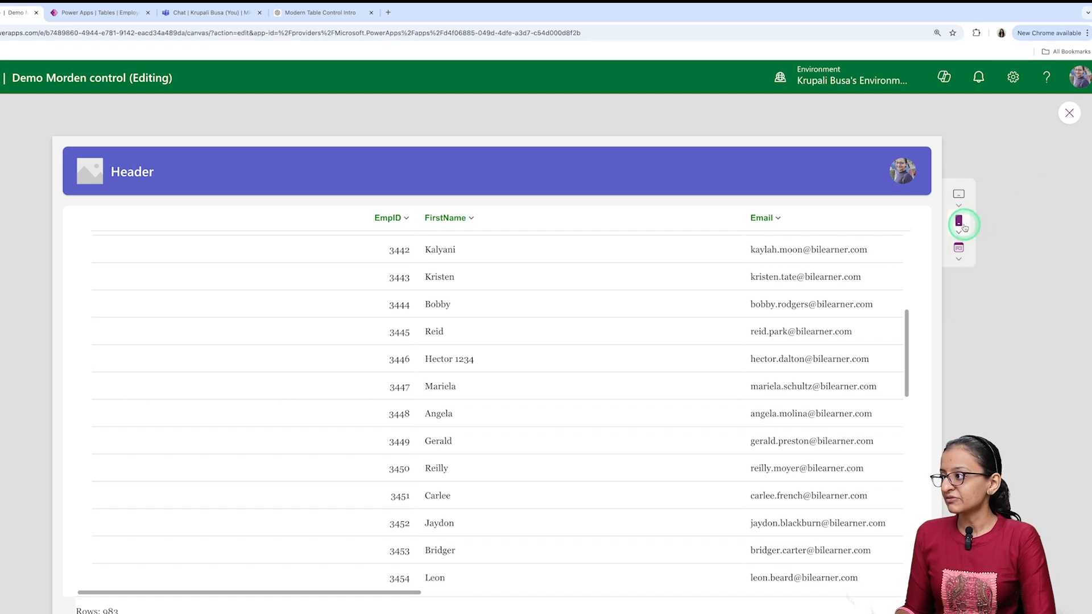
click(913, 301)
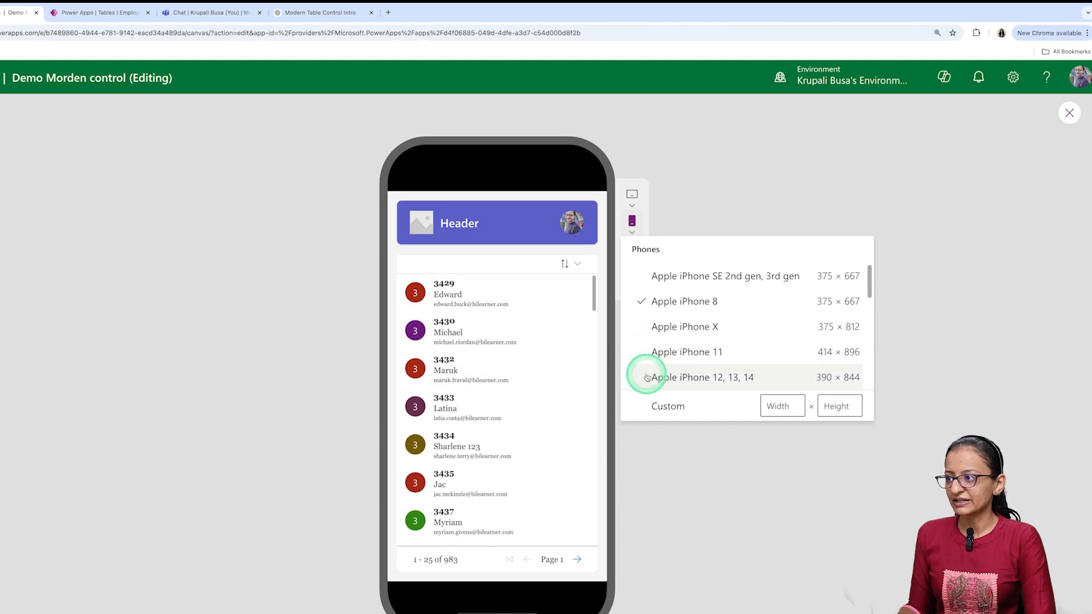
click(630, 280)
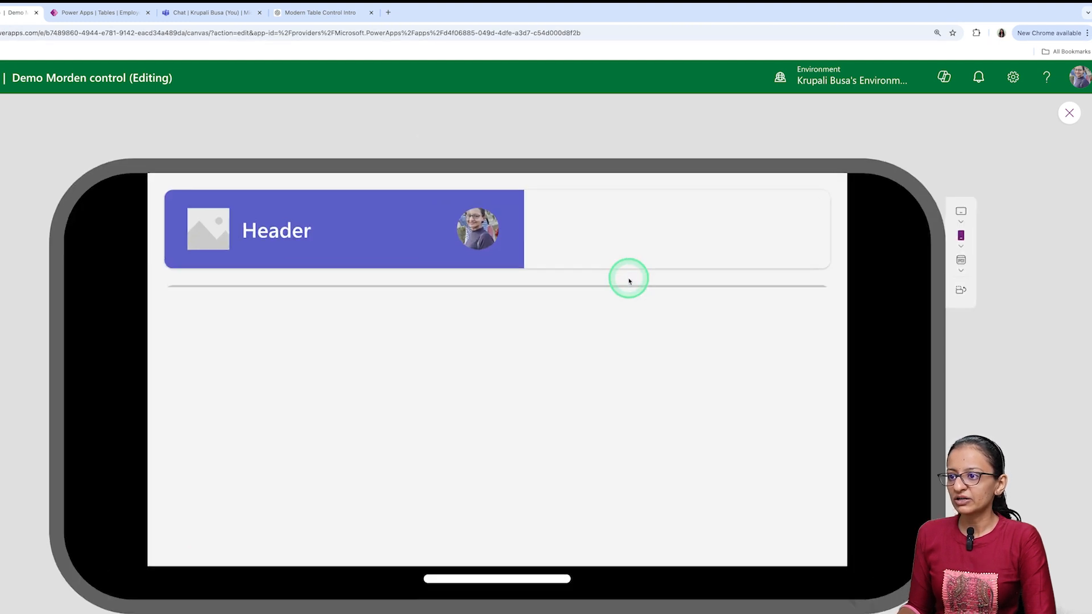
drag(400, 506, 321, 465)
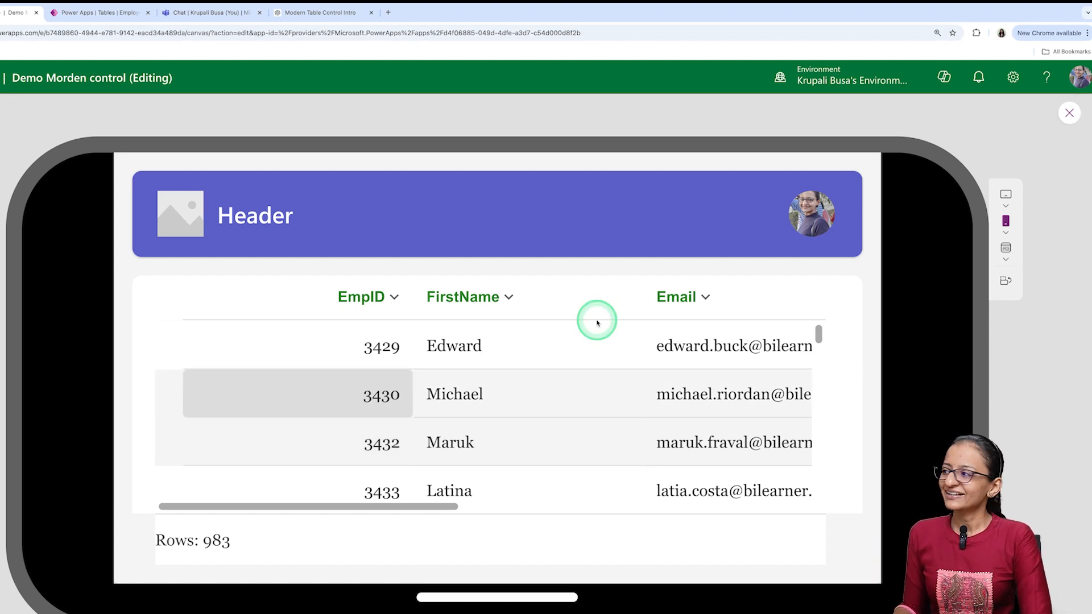
click(1070, 116)
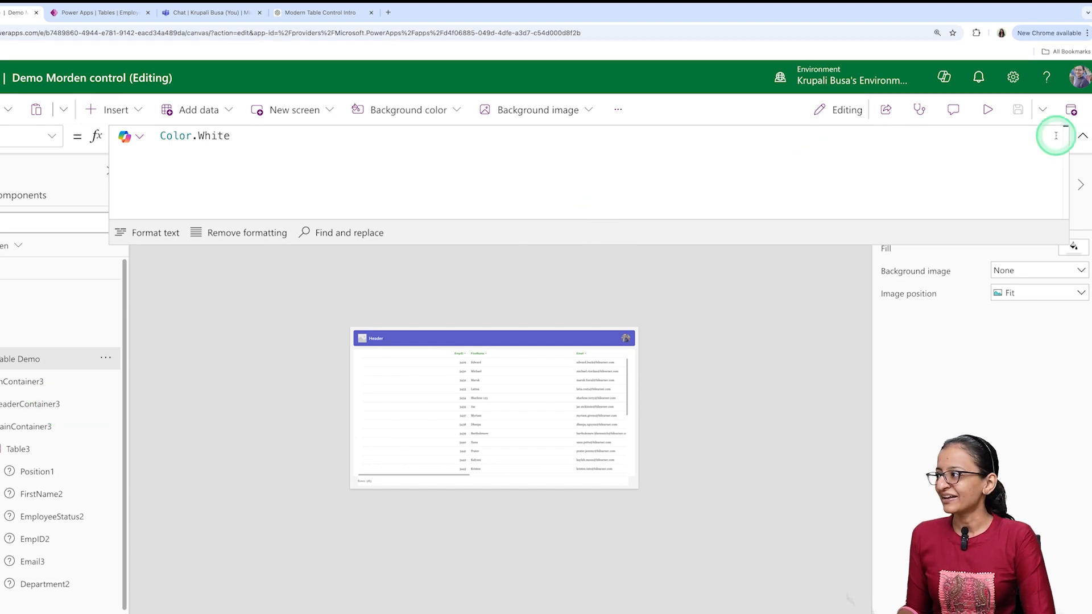
- Collapse the expanded formula bar and select Table3 on the canvas
click(1080, 138)
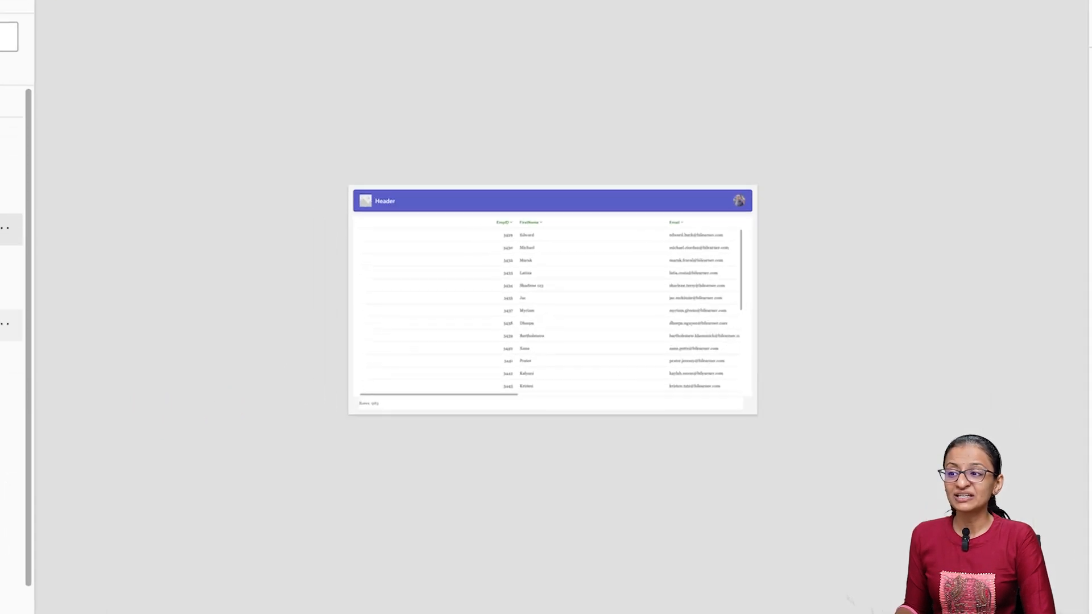
click(584, 300)
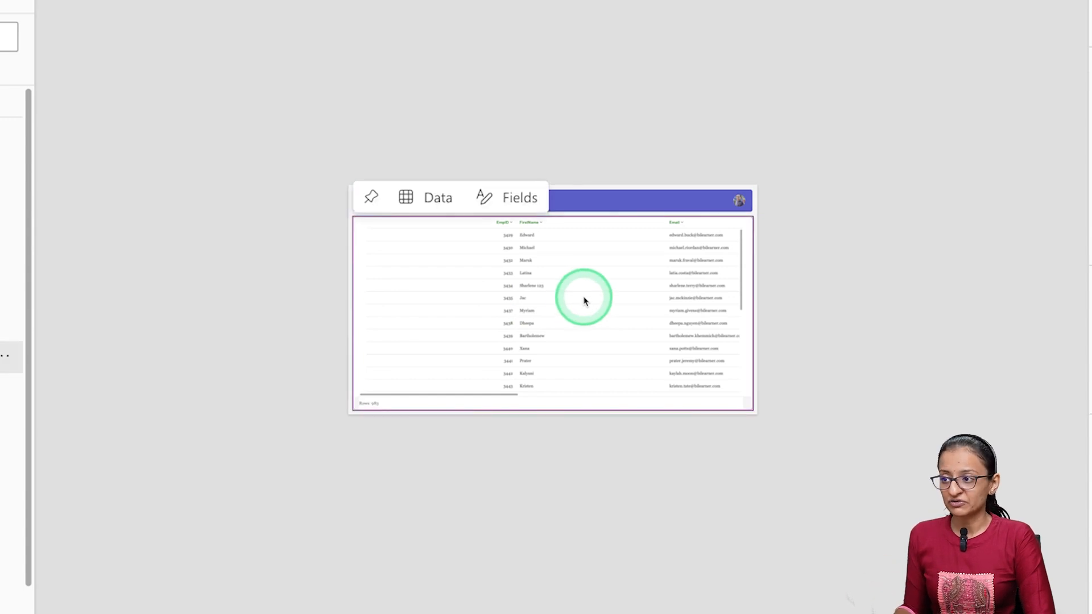
click(956, 88)
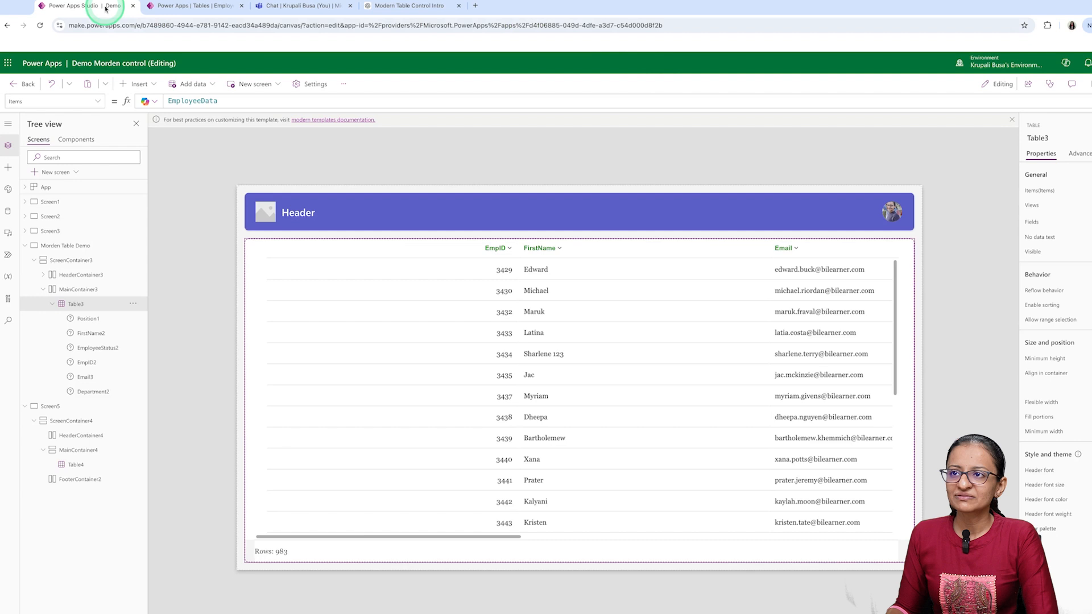
- Switch to the Dataverse tables page, open the EmployeeData views, and start a new view
click(170, 6)
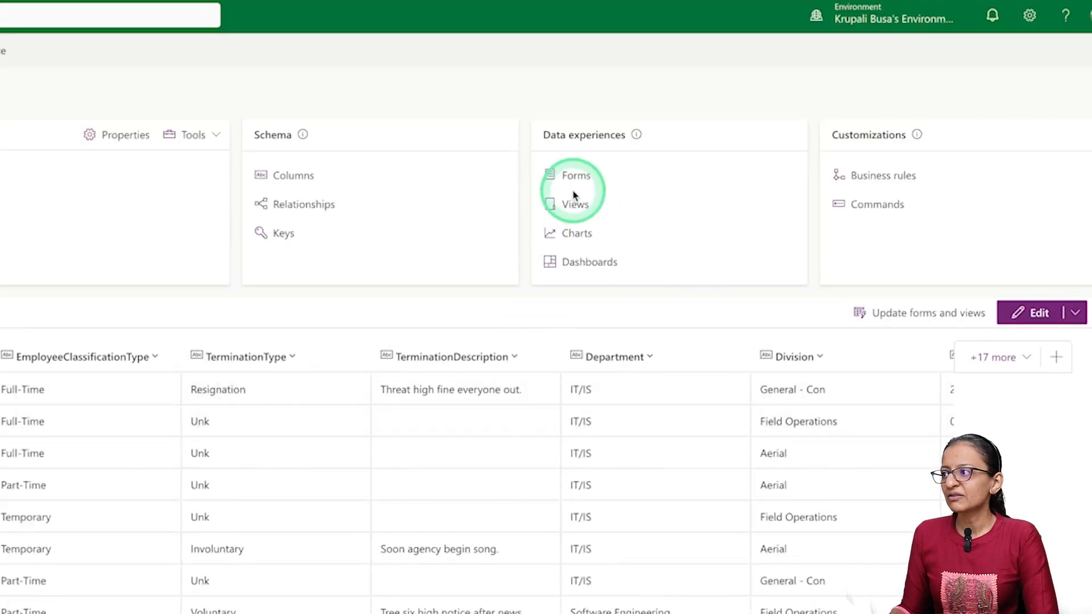
click(573, 206)
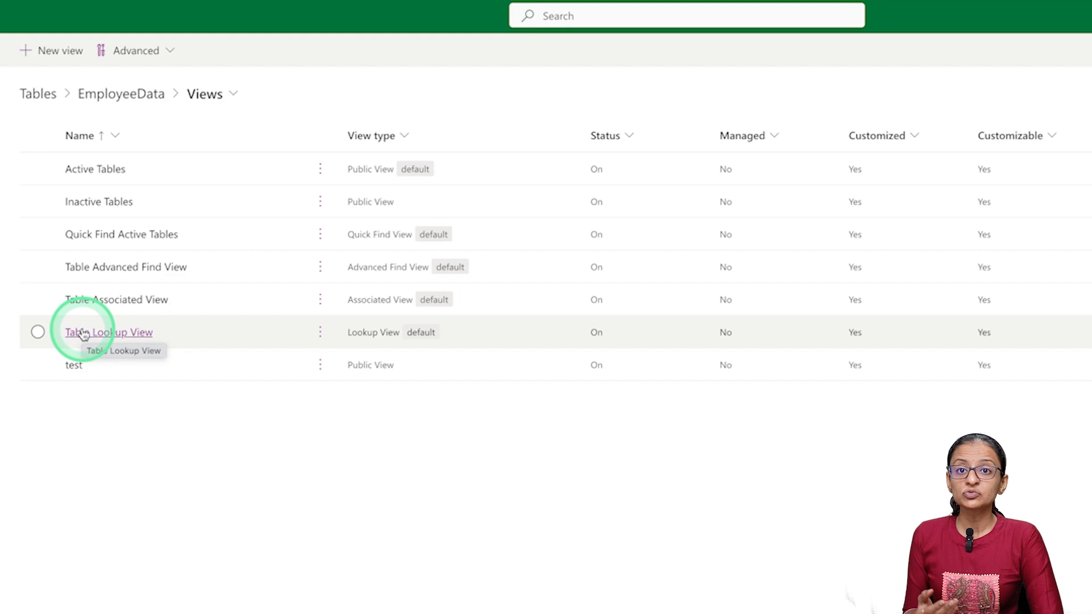
click(38, 50)
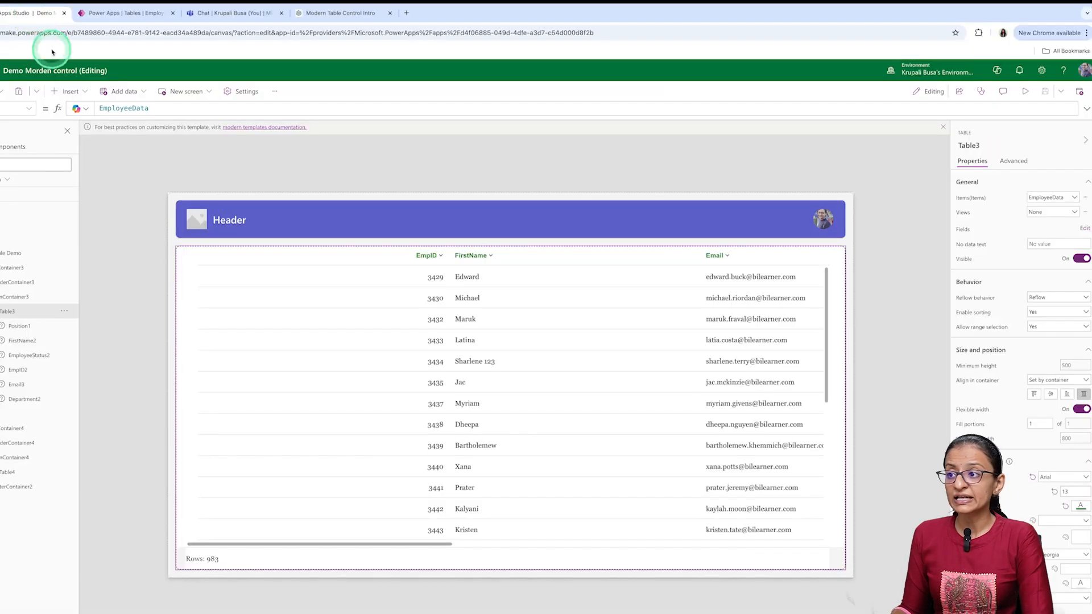
- Preview the app again on the landscape phone, examine the table's Email, Department and EmployeeStatus columns, and close the preview
click(319, 500)
click(335, 544)
click(997, 100)
click(1024, 91)
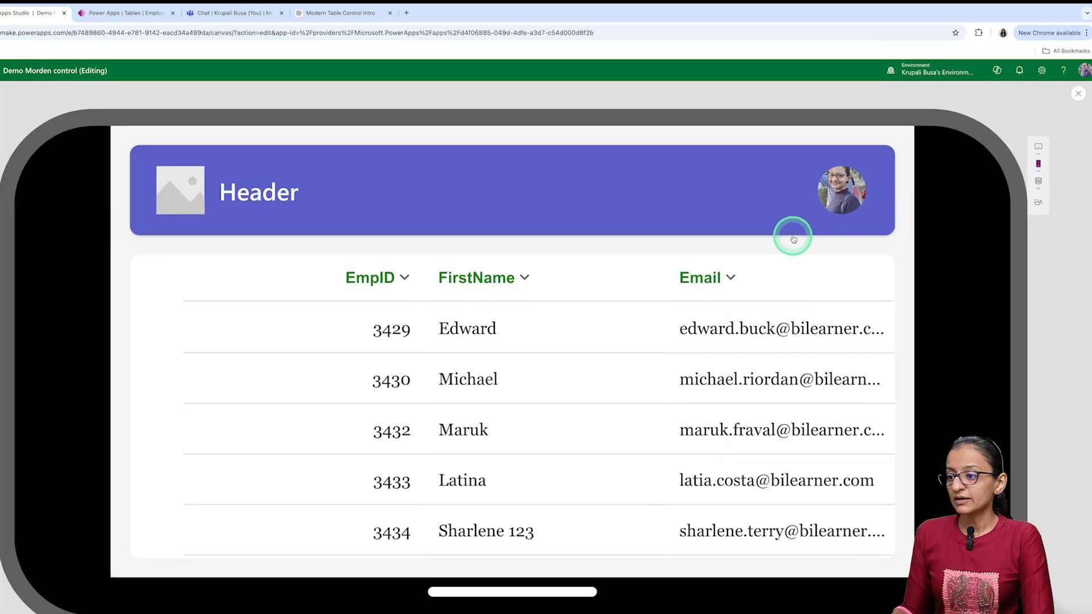
drag(360, 496, 571, 496)
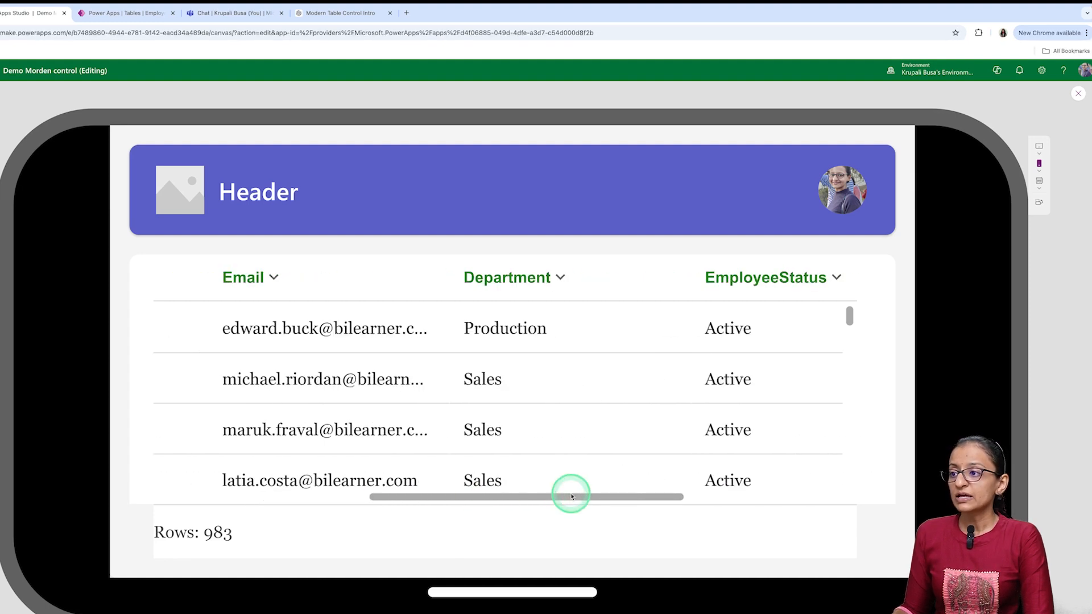
click(1077, 95)
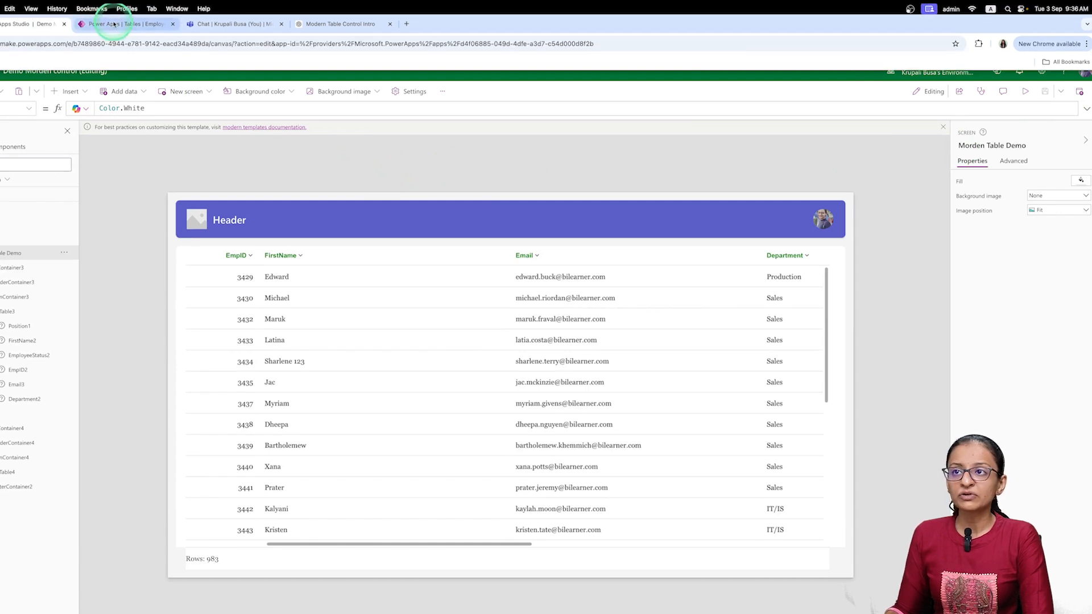
- Create the new EmployeeData view with the name Production_dep_view and no description
click(114, 24)
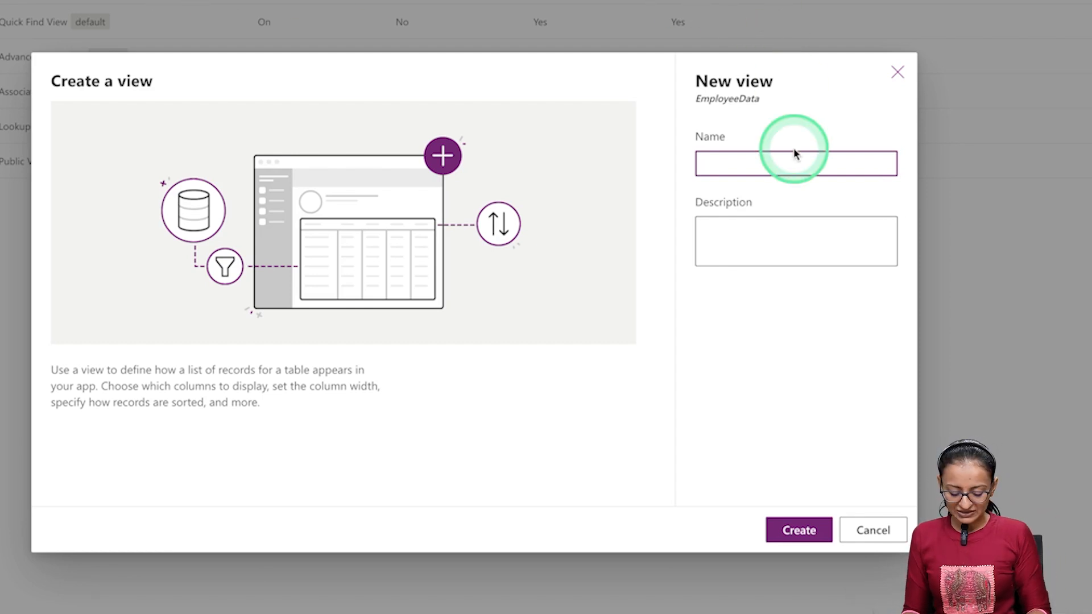
text(sale)
key(BackSpace)
key(BackSpace)
key(BackSpace)
key(BackSpace)
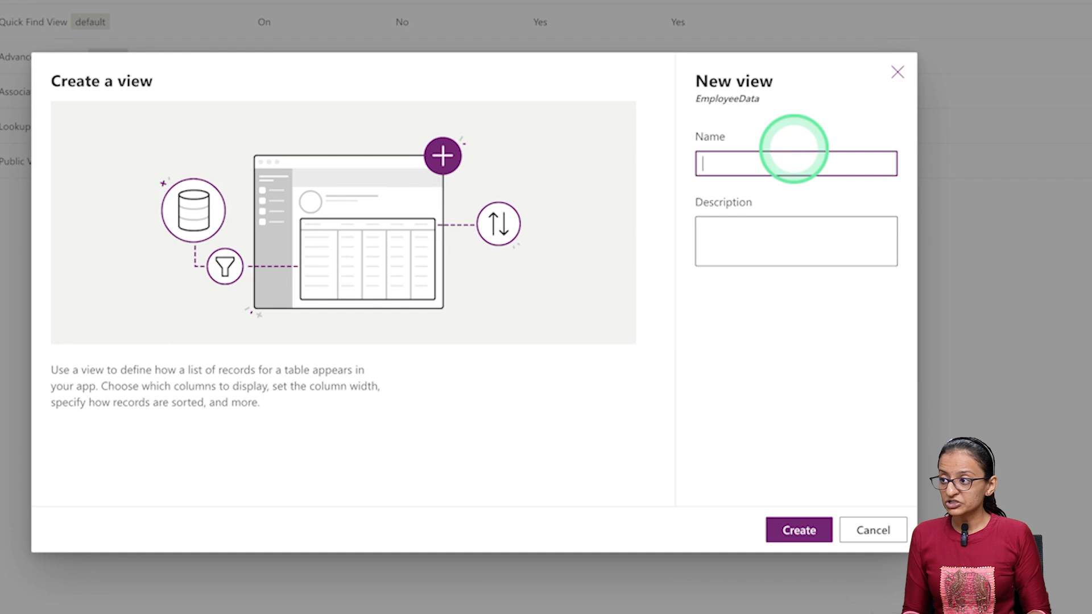
text(Production_)
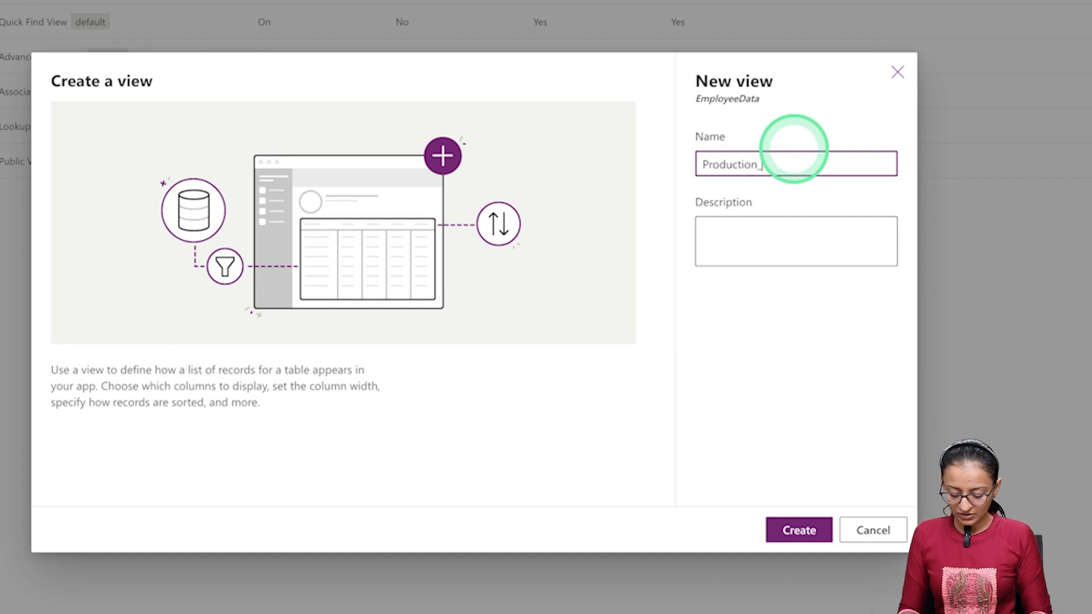
text(dep_view)
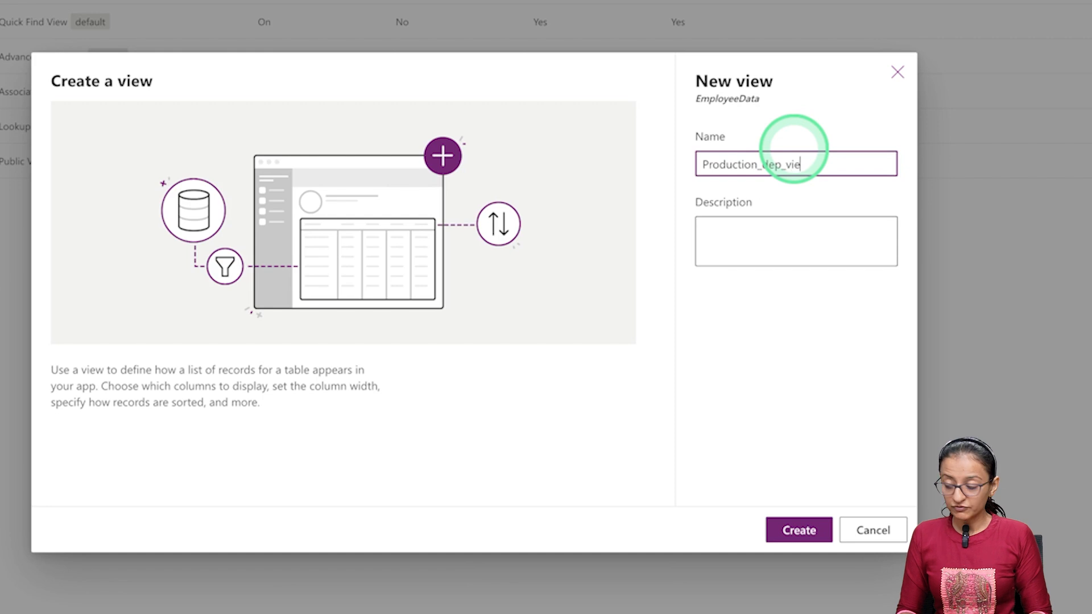
click(735, 241)
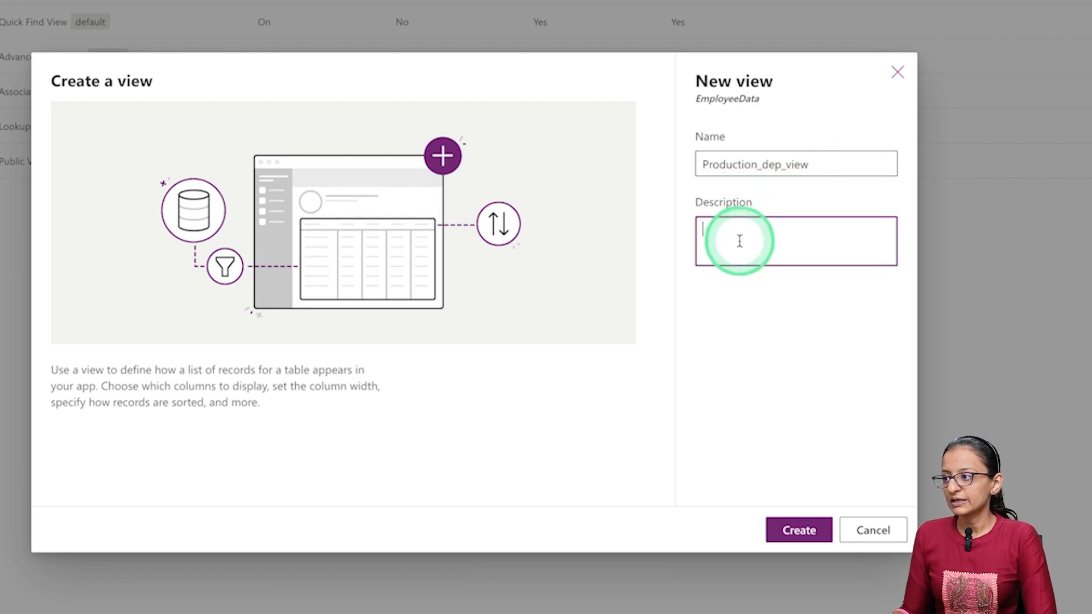
click(788, 534)
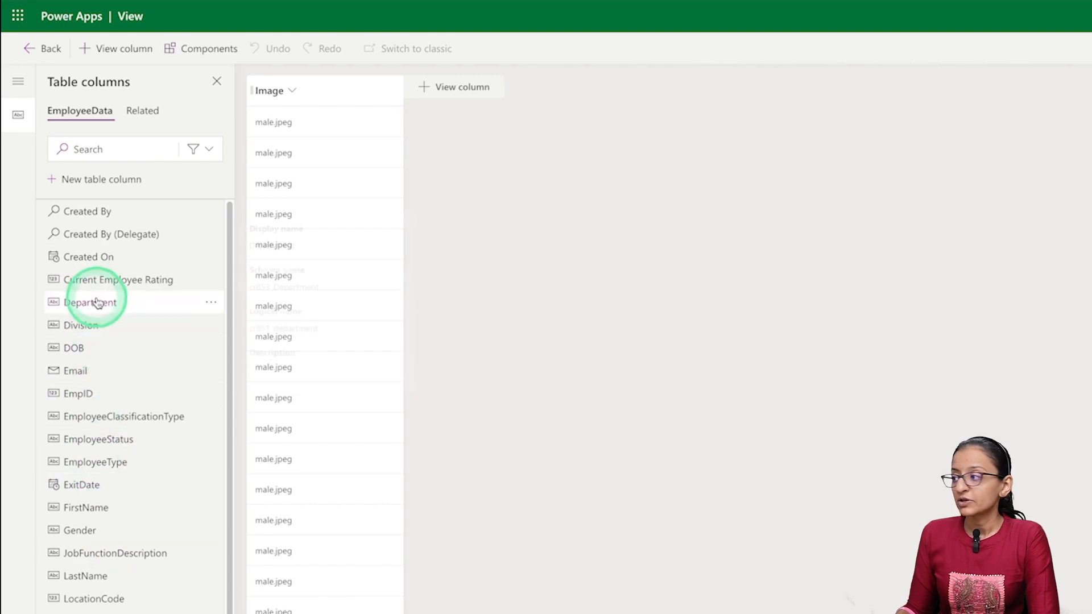
click(1018, 388)
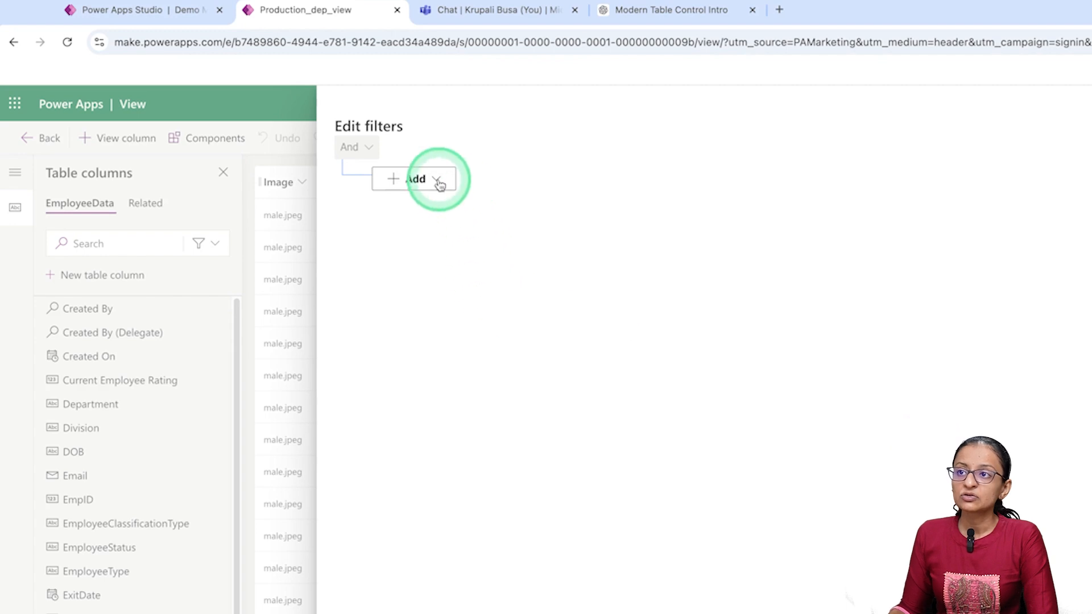
click(401, 182)
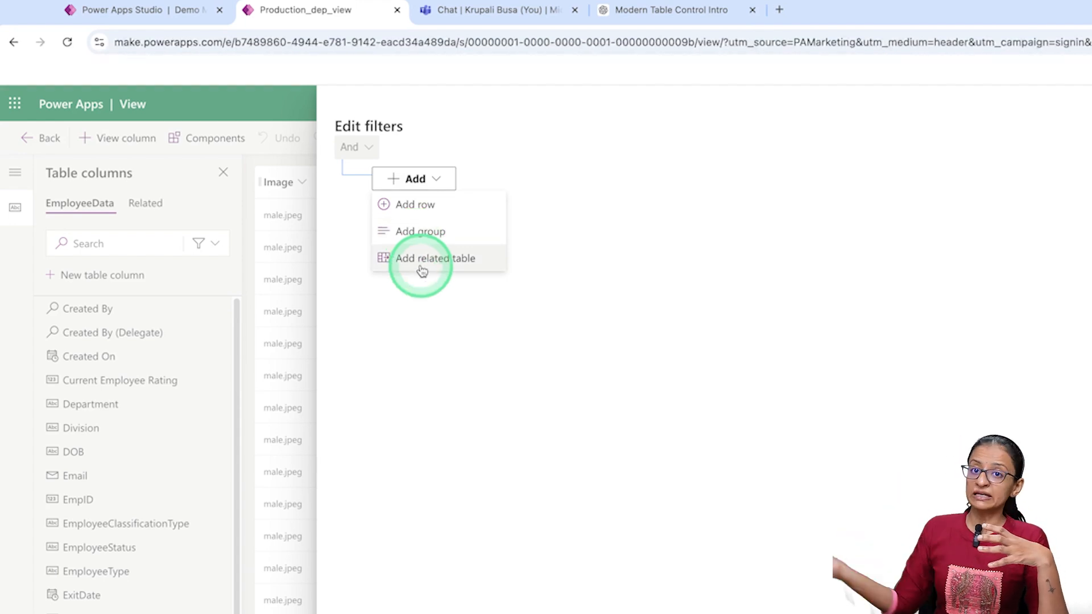
click(401, 211)
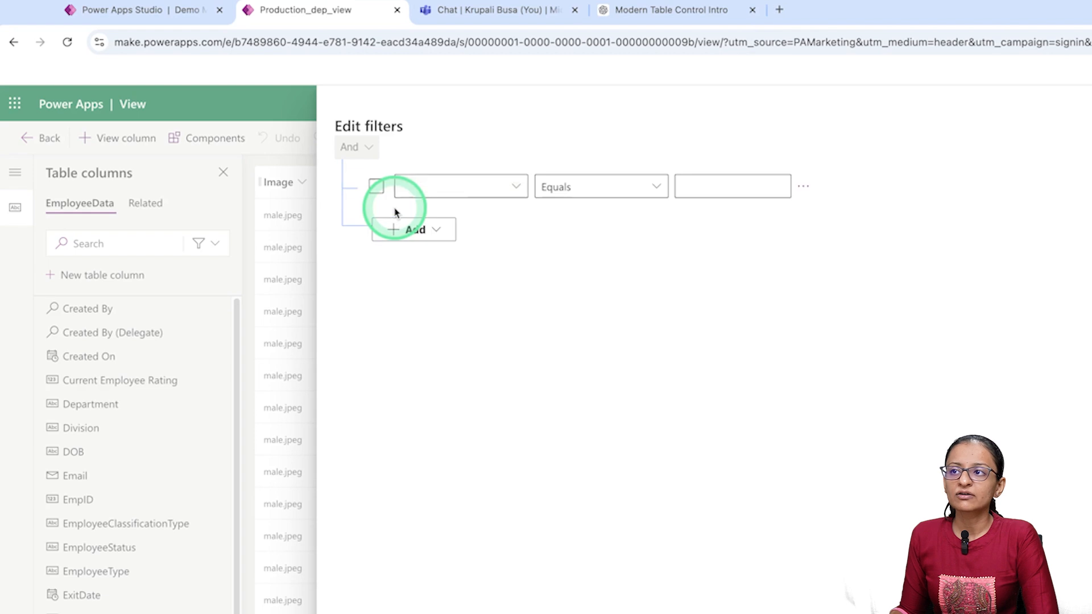
click(514, 191)
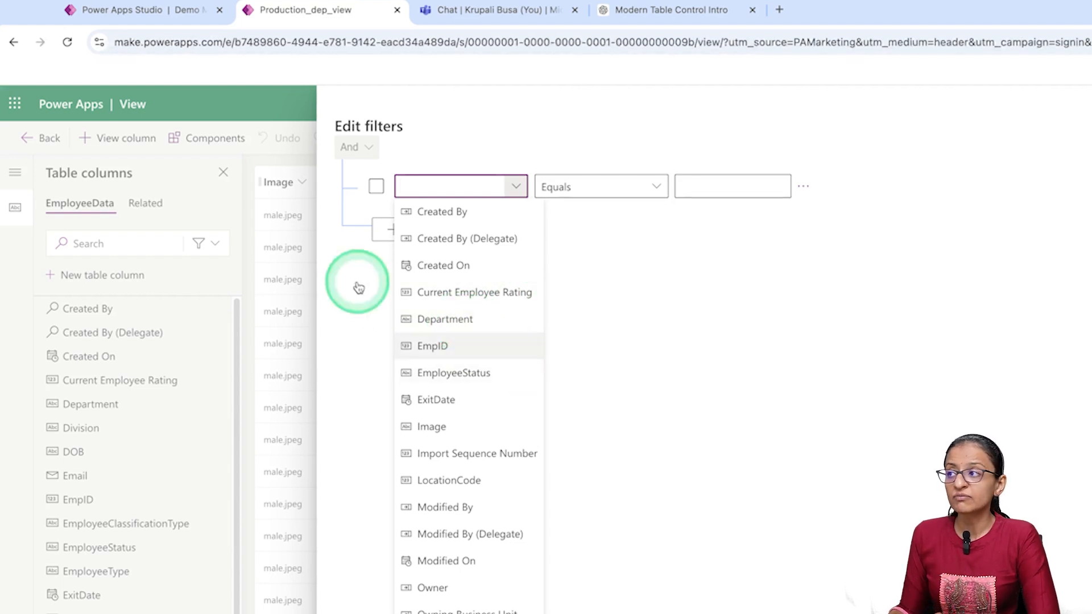
click(1080, 603)
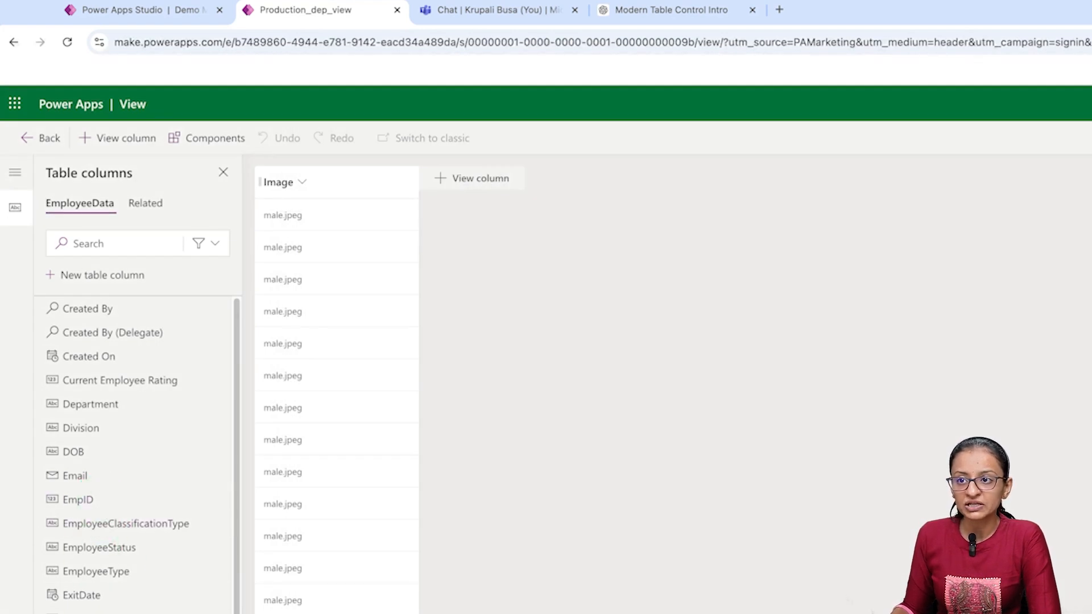
- Edit the Department table column, enable its Searchable option, and save the column
click(214, 406)
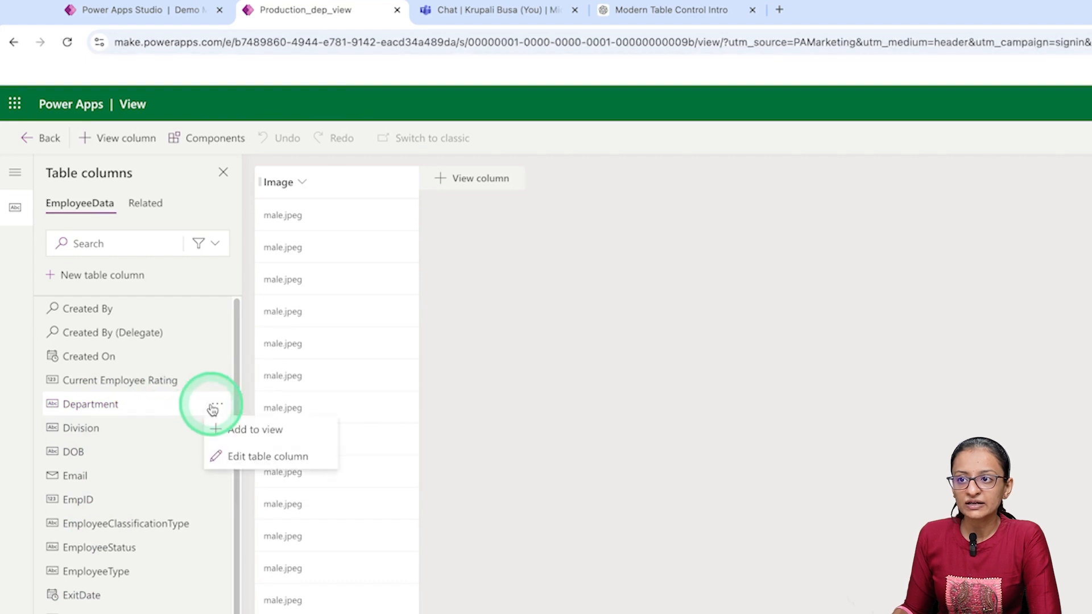
click(250, 458)
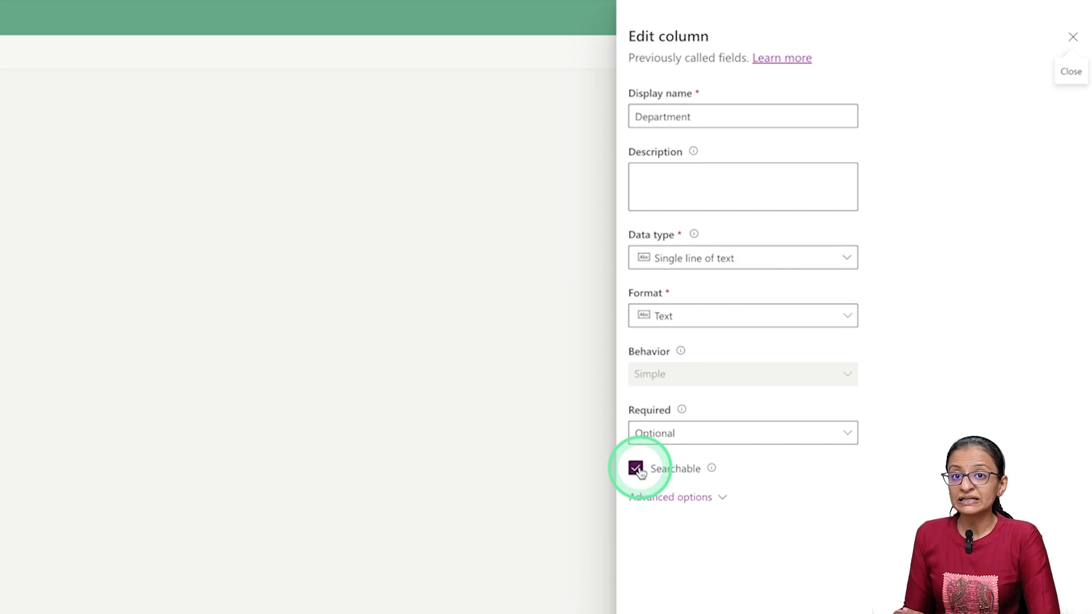
click(635, 469)
click(651, 596)
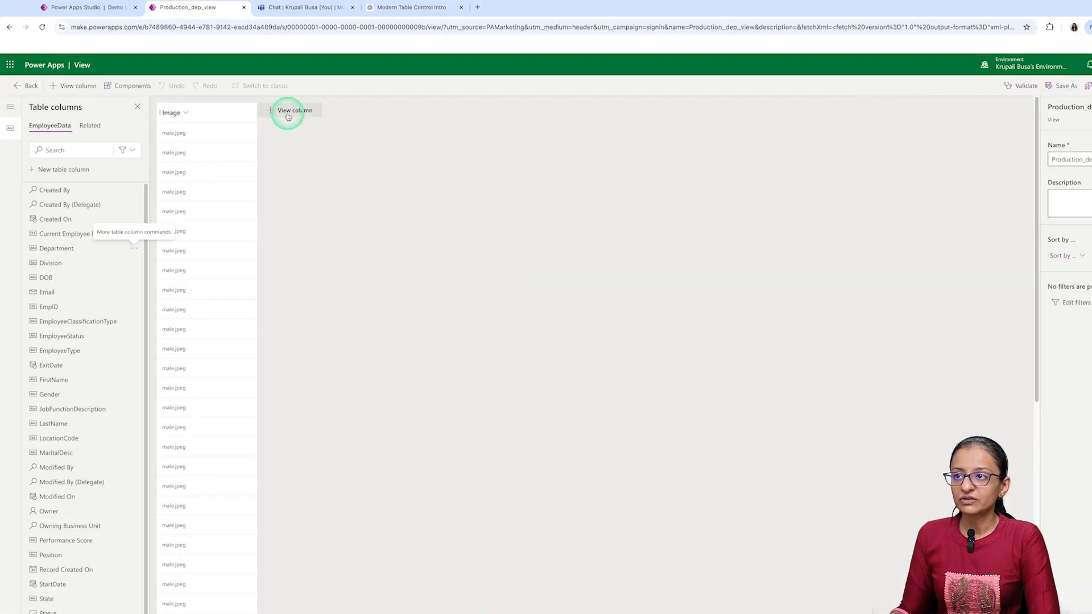
click(288, 117)
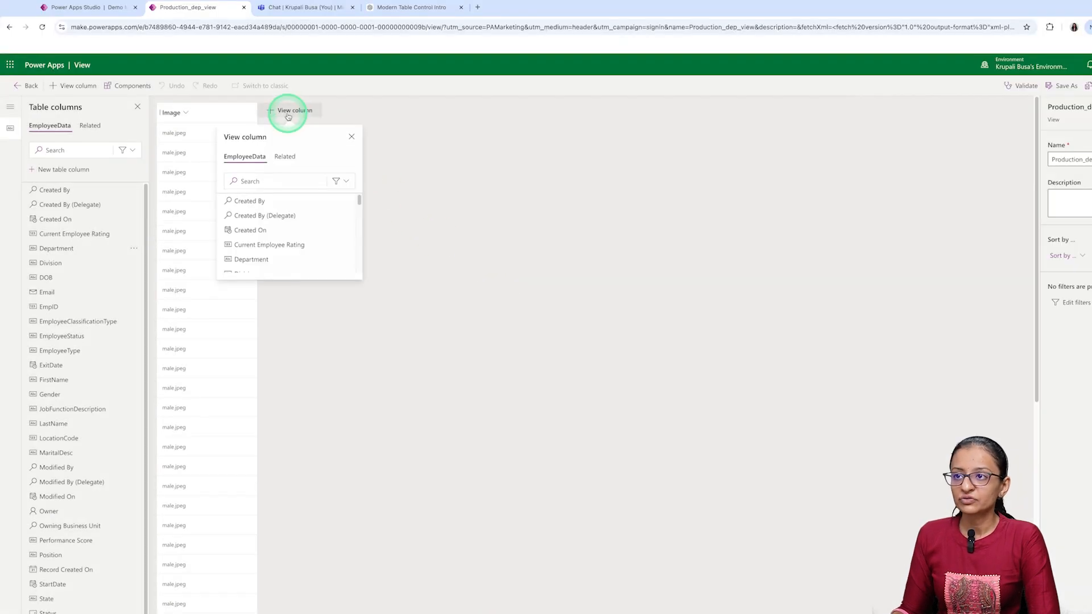
click(973, 363)
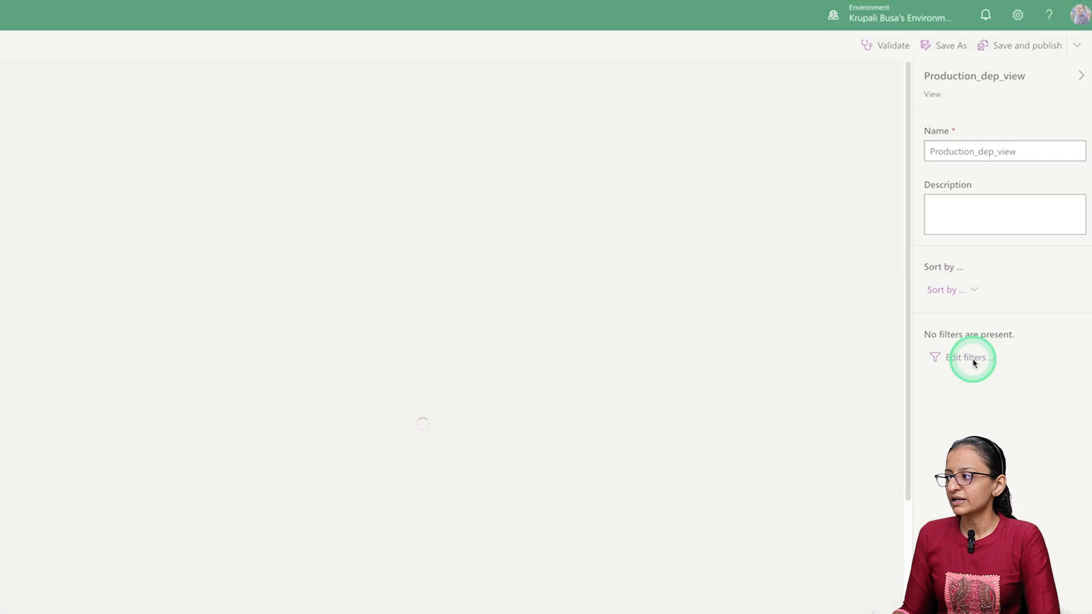
click(421, 173)
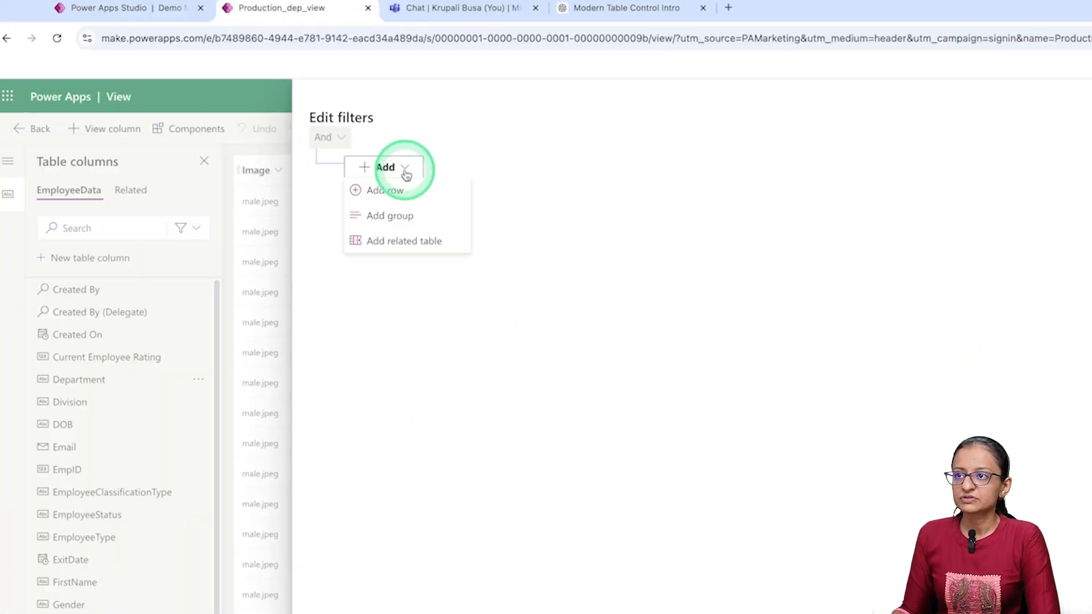
click(402, 188)
click(479, 174)
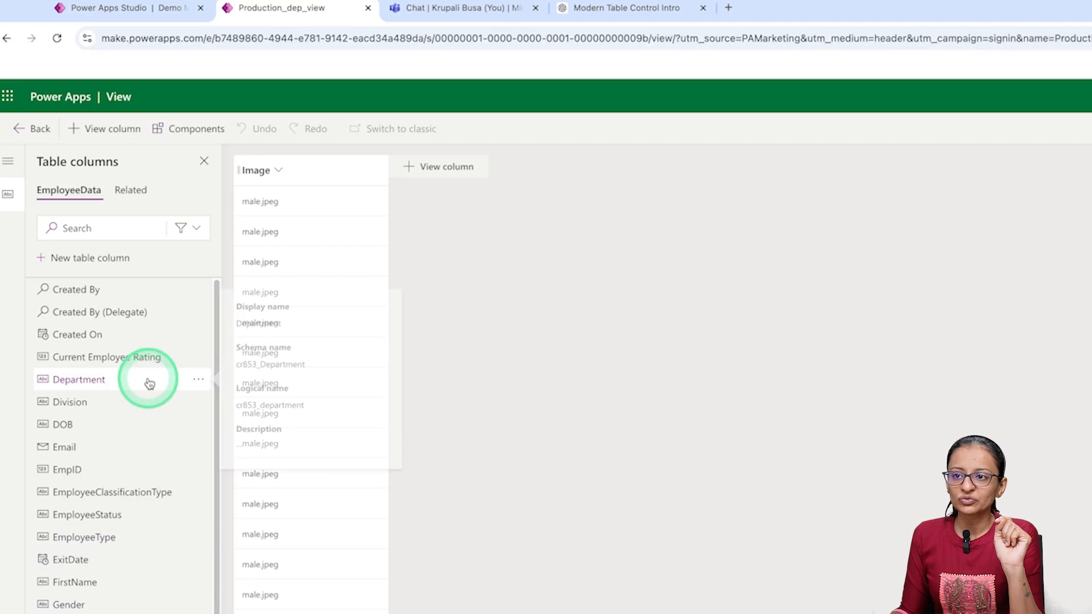
- Open the Department table column for editing, check its Searchable option, and leave the column settings
click(198, 380)
click(221, 428)
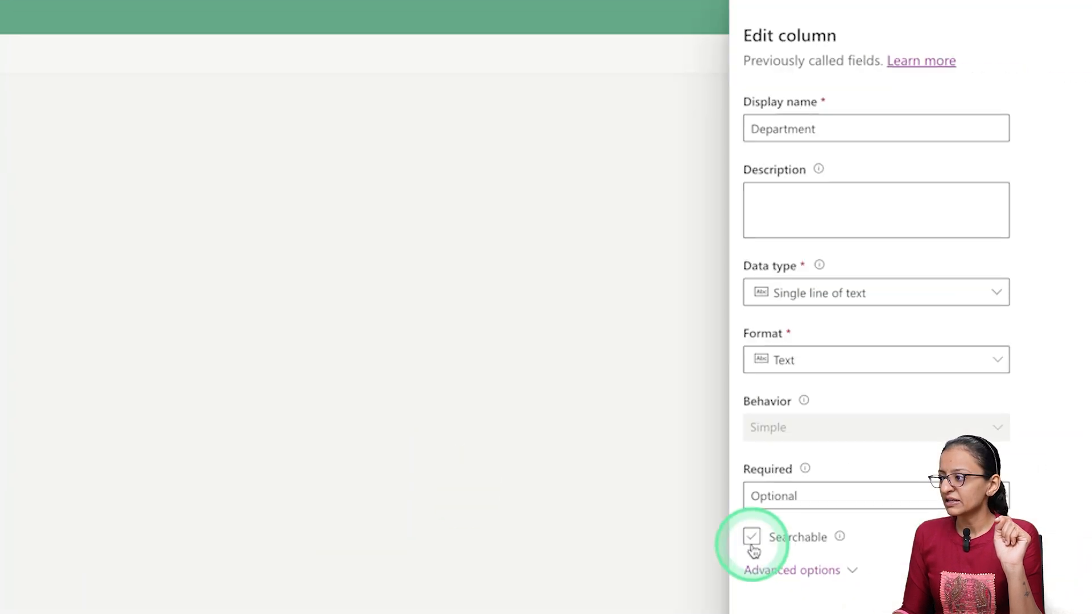
click(785, 535)
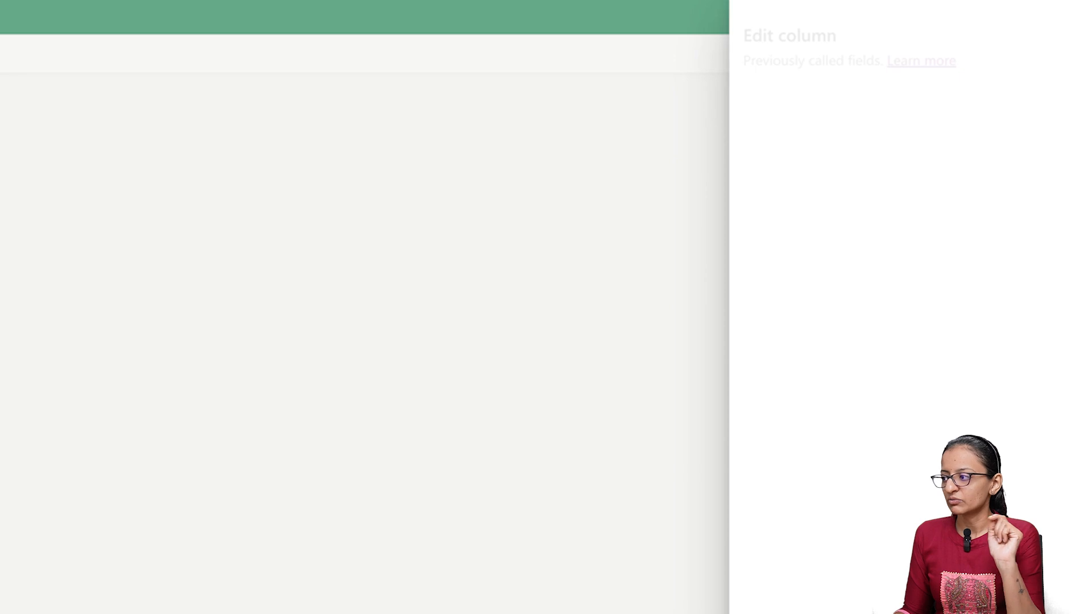
click(901, 512)
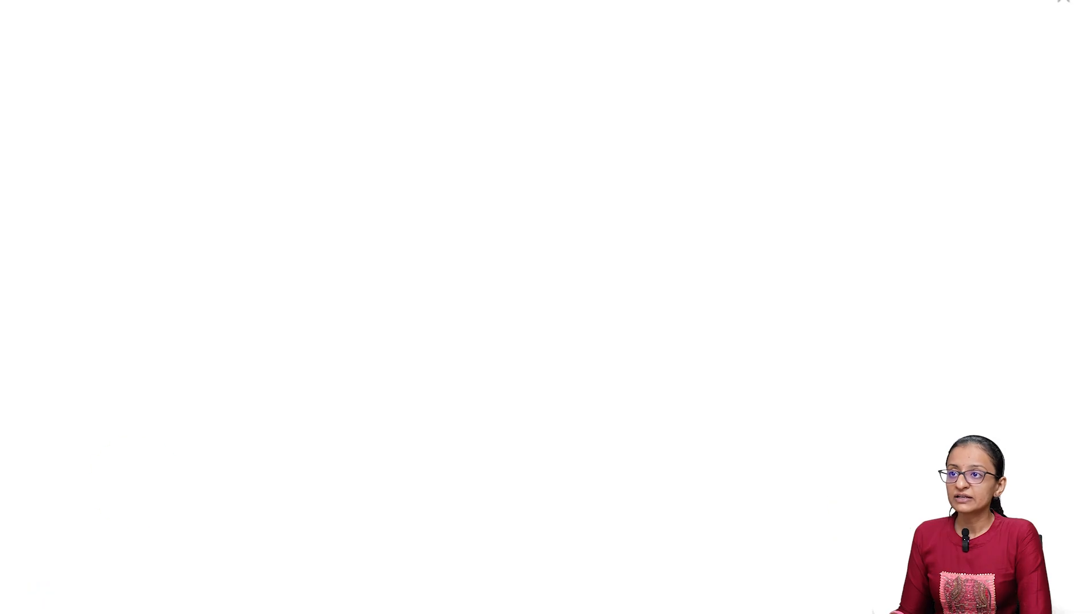
- Add a filter row to the view with the condition Department Equals Production
click(369, 163)
click(387, 185)
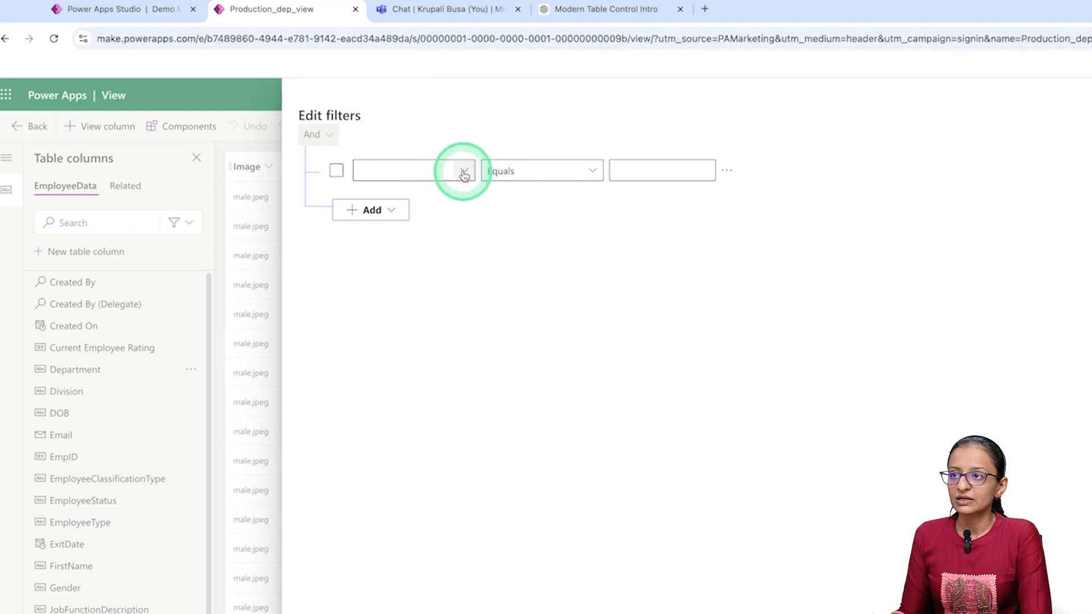
click(463, 172)
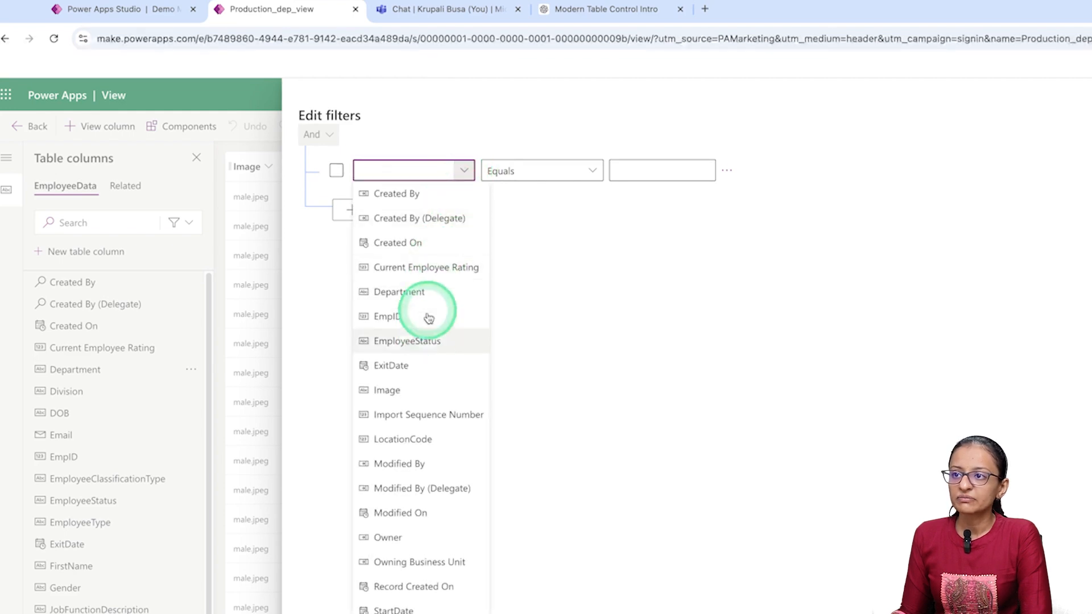
click(425, 291)
click(619, 174)
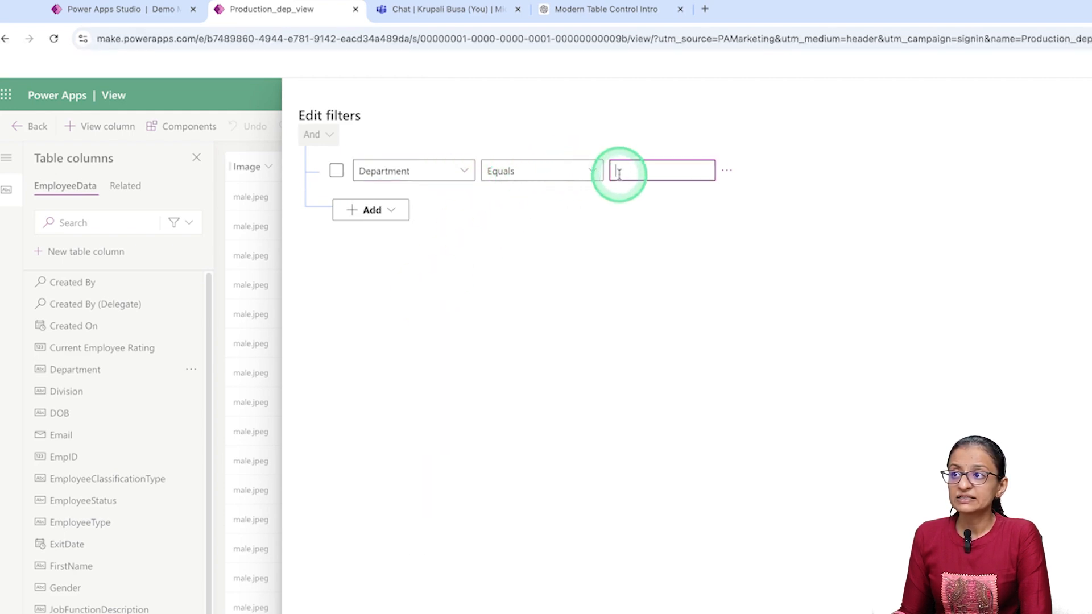
click(93, 10)
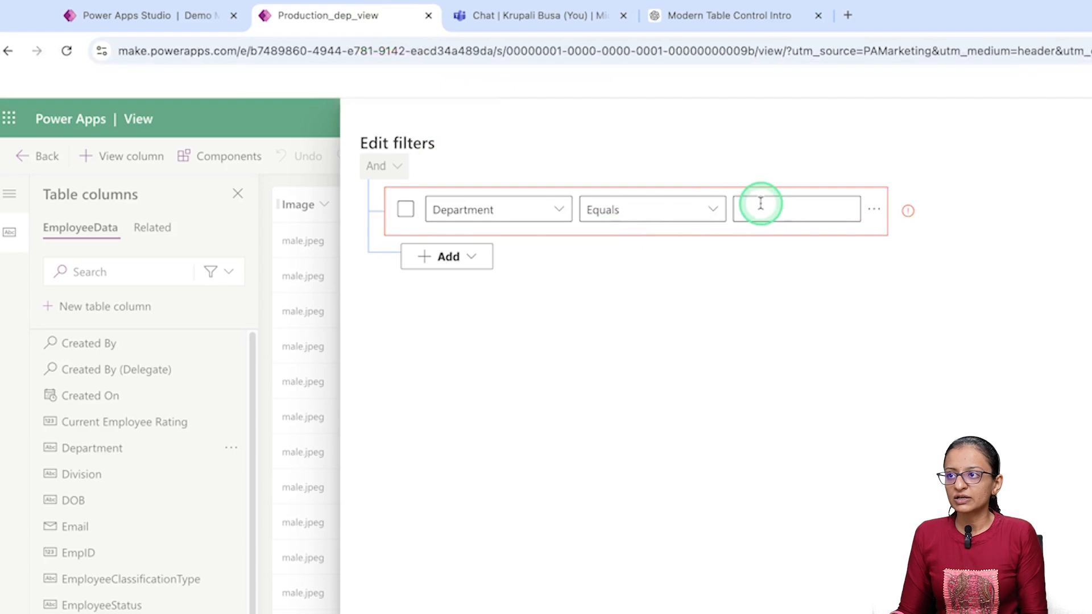
click(760, 207)
text(Production)
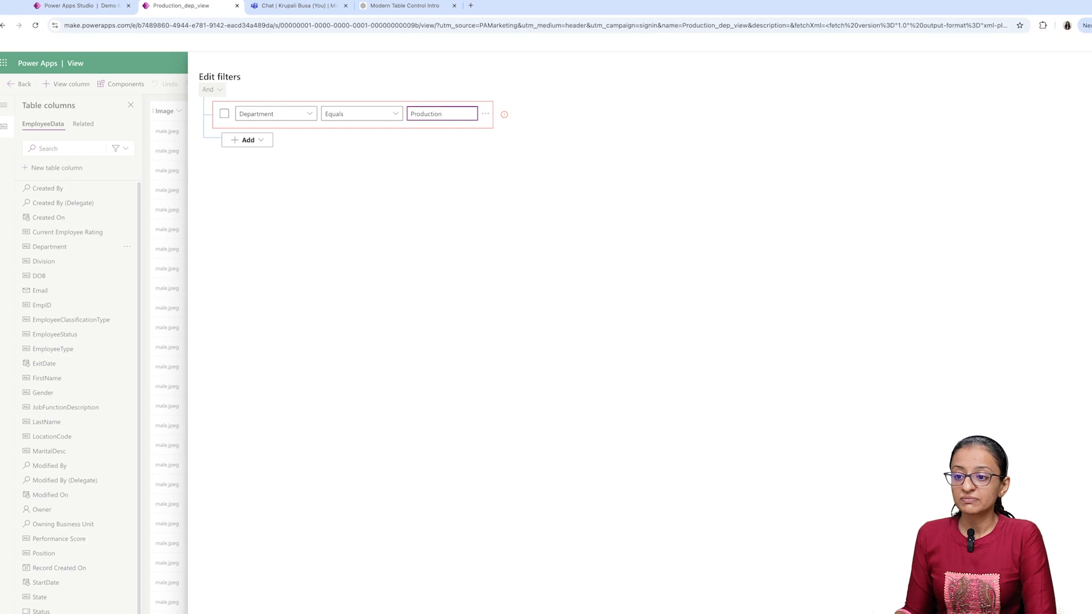
- Switch to the app, check the Department values in the employee table, and return to the view's filters
click(71, 6)
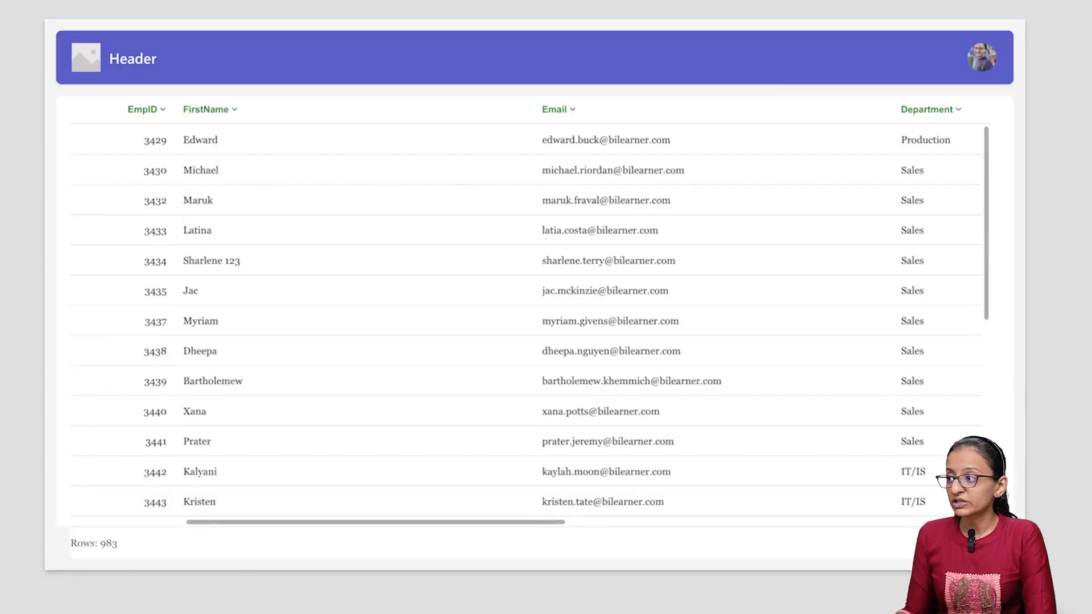
click(918, 158)
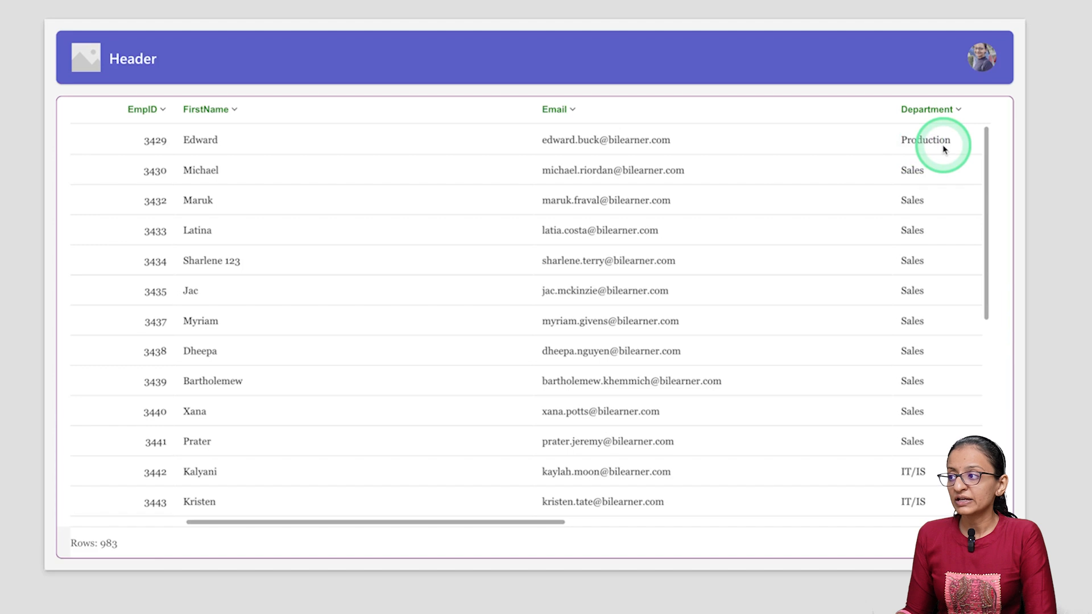
click(663, 67)
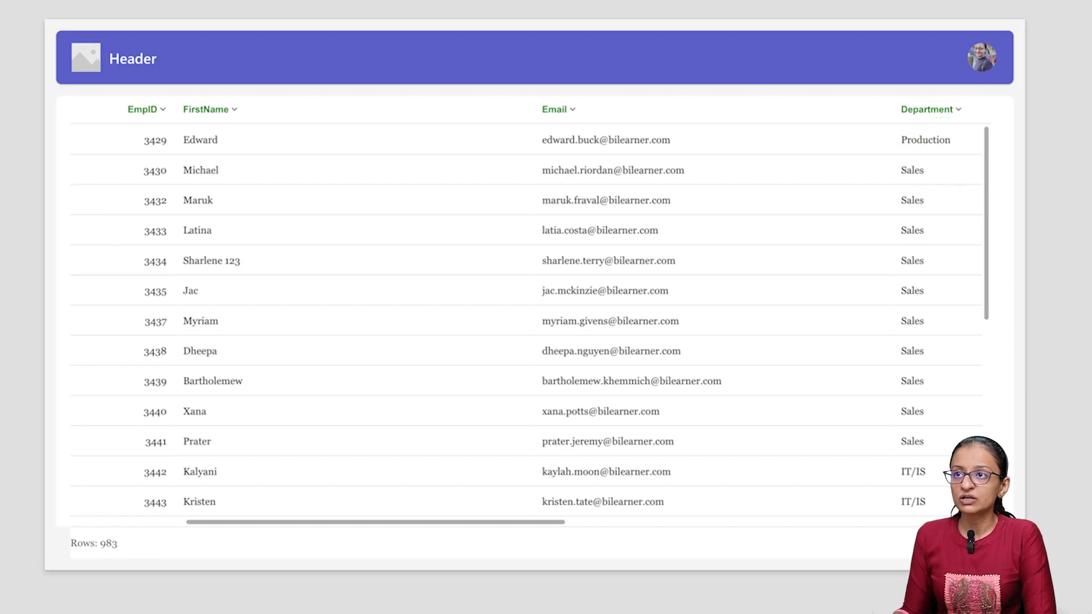
click(315, 26)
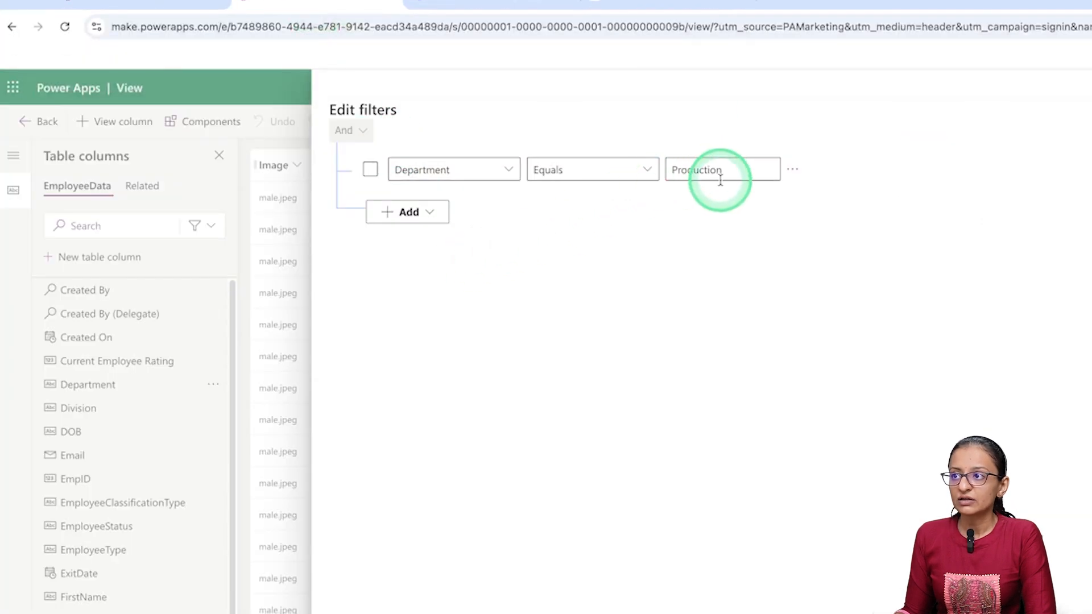
- Apply the filter, save and publish the view, and return to the EmployeeData views list
click(357, 590)
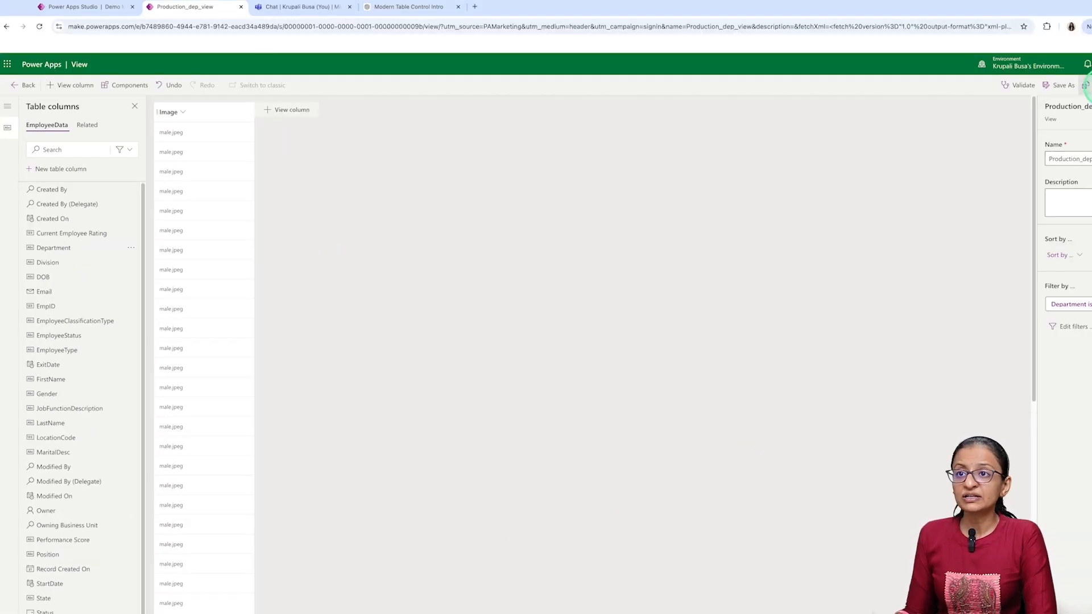
click(25, 89)
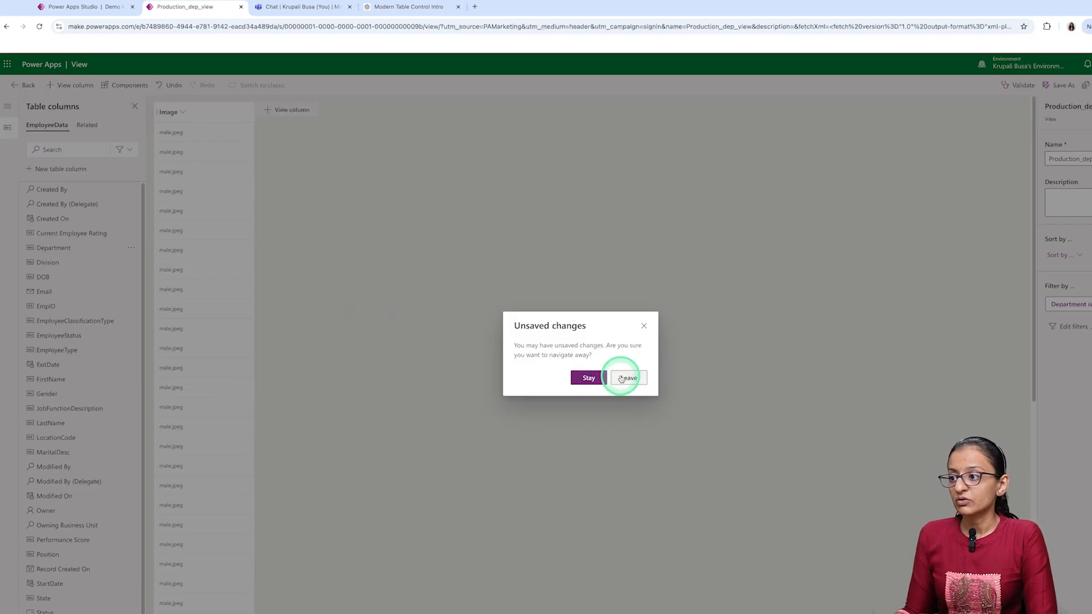
click(644, 326)
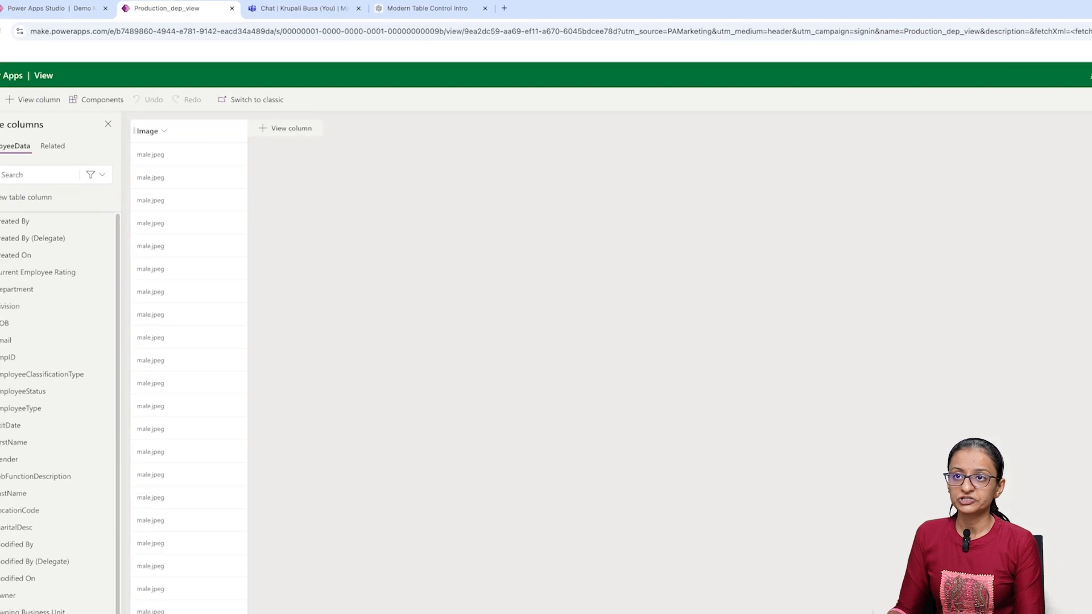
click(34, 129)
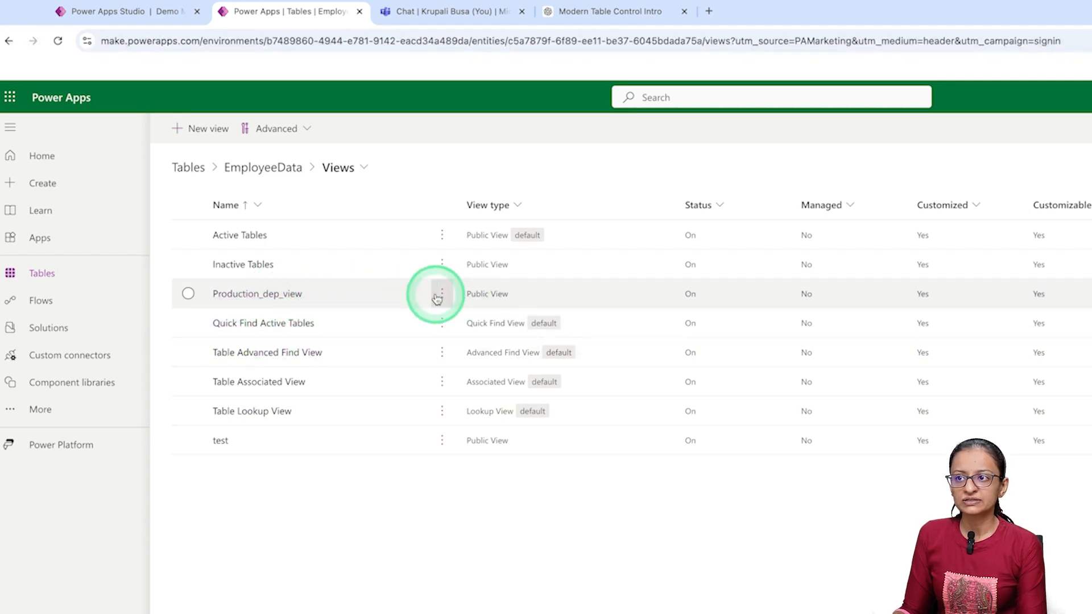
- Switch to the app editor, reload it, and set the employee table's view to Production_dep_view
click(165, 12)
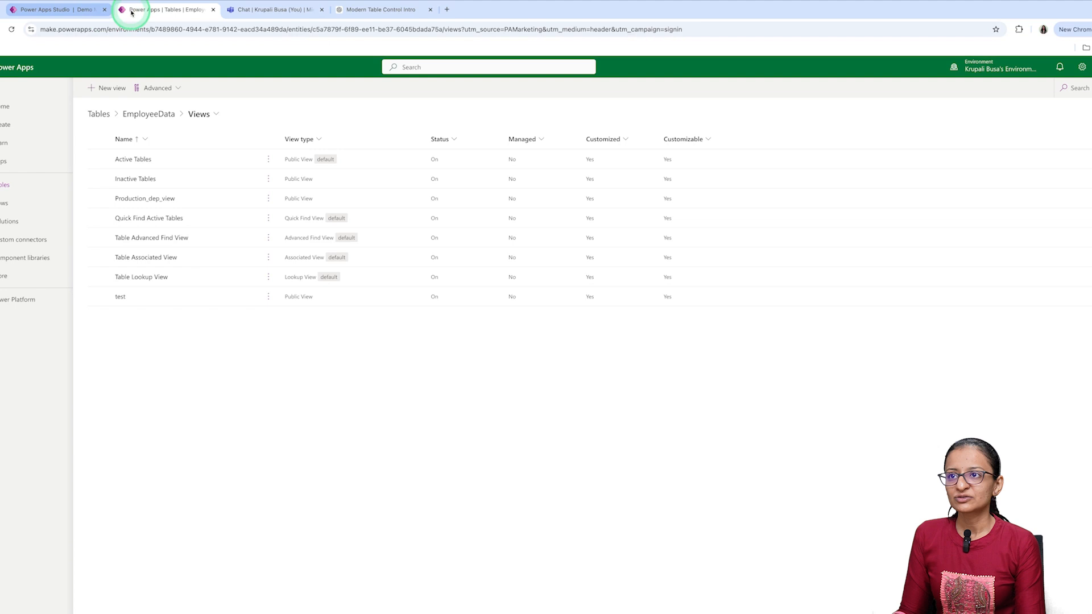
click(46, 14)
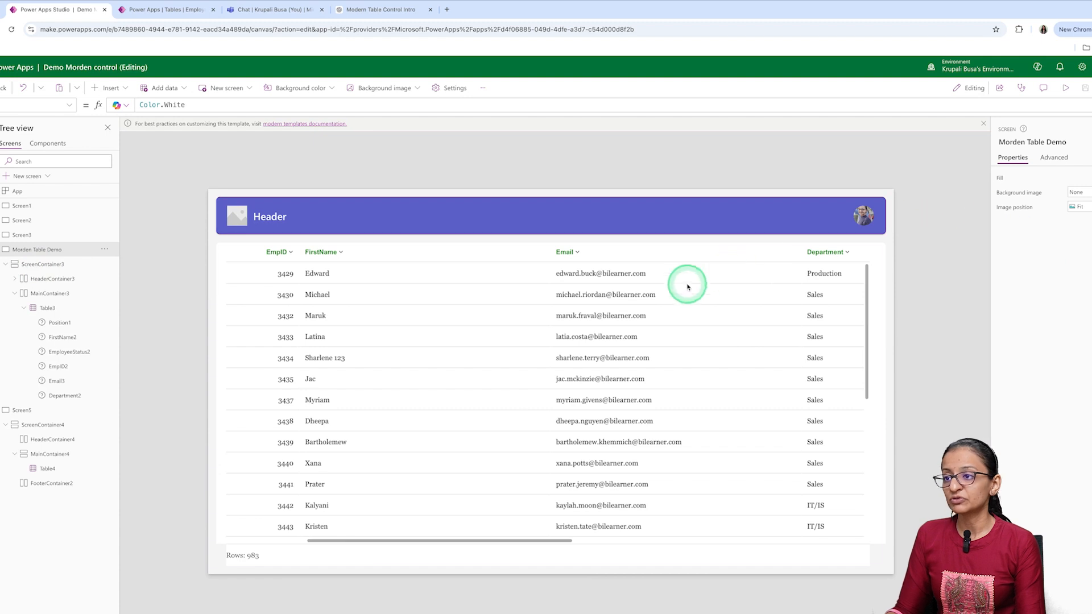
click(428, 353)
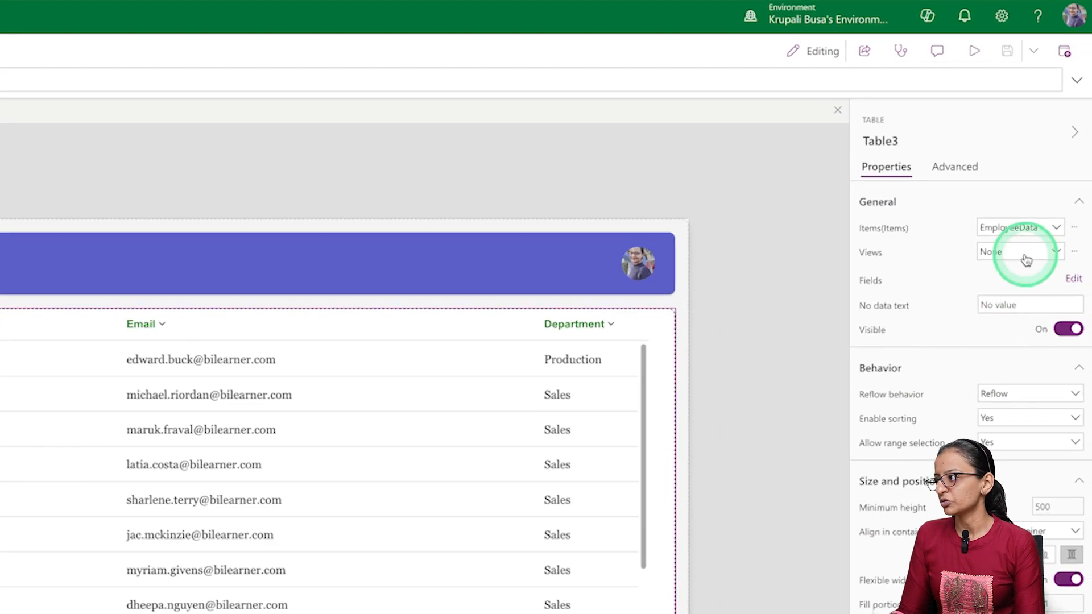
click(1025, 258)
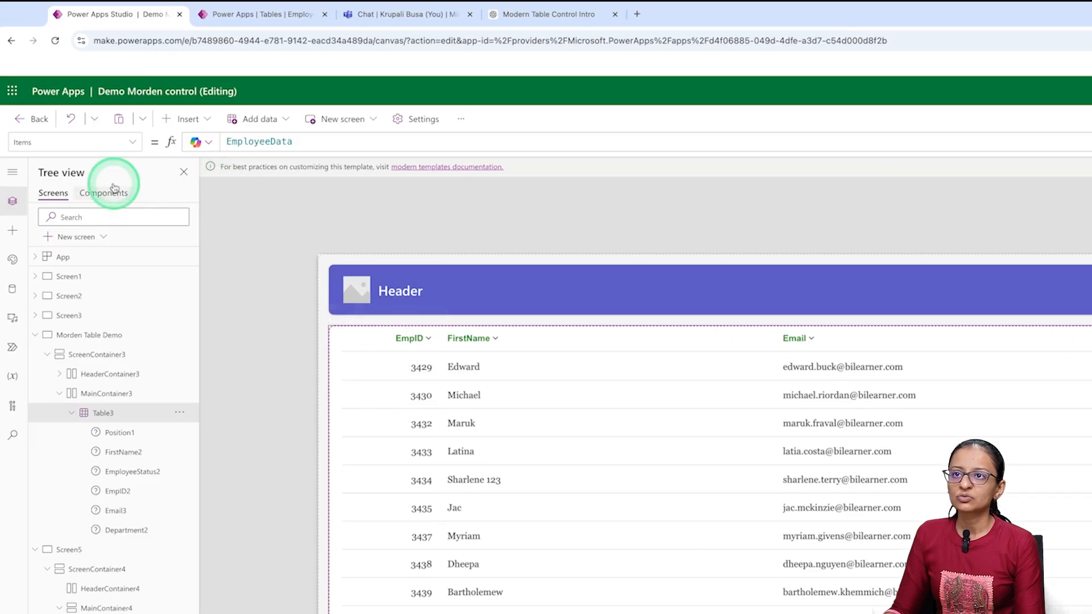
click(55, 40)
click(813, 300)
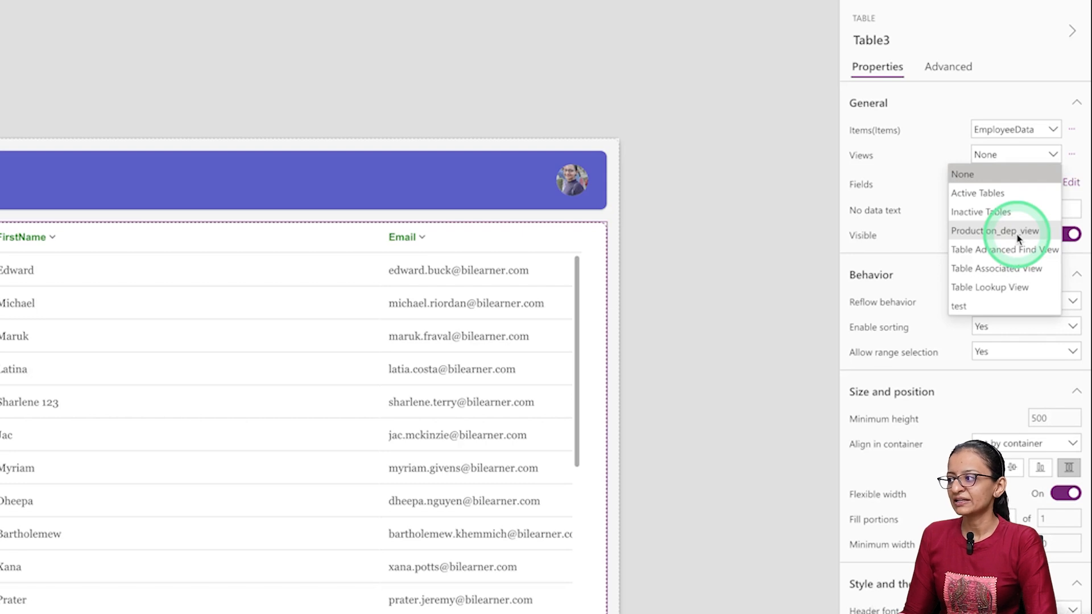
click(1018, 232)
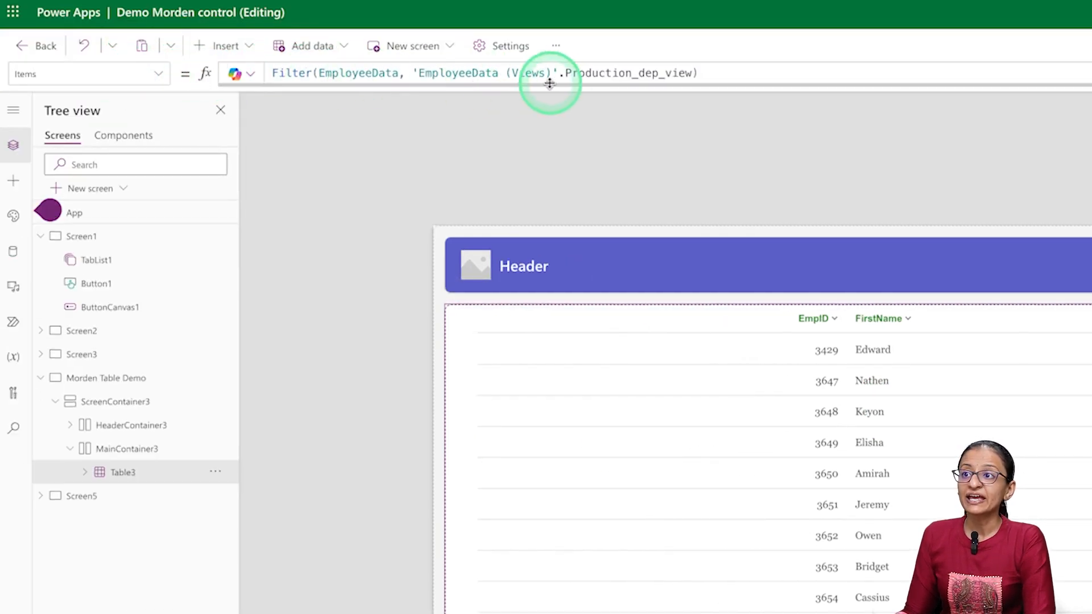
- Examine the table's Items formula, preview the app to review the Department rows, close the preview, and select Table3 again
double_click(374, 73)
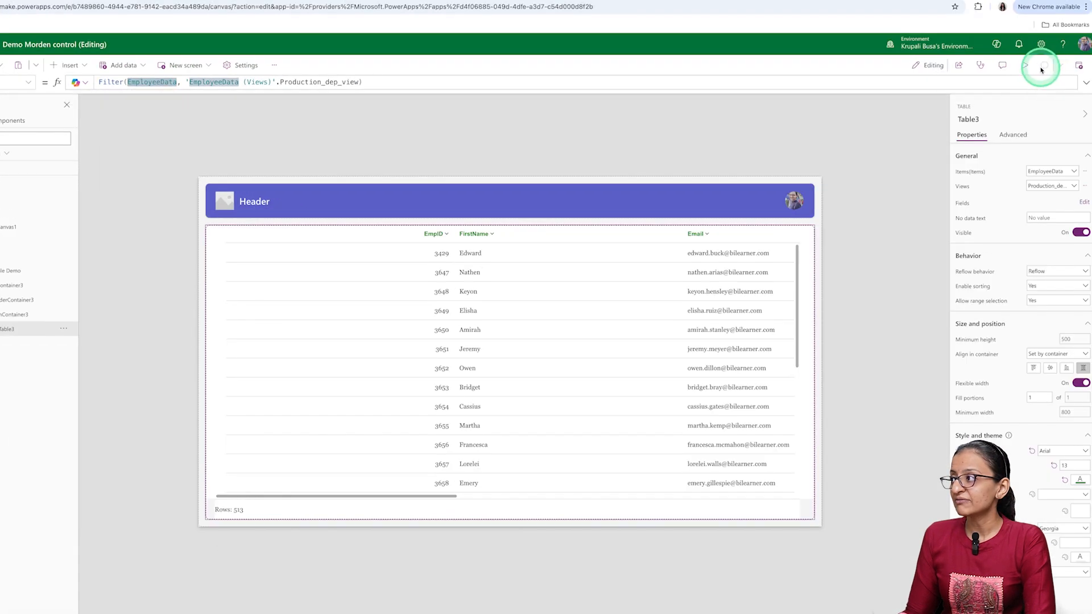
click(1025, 67)
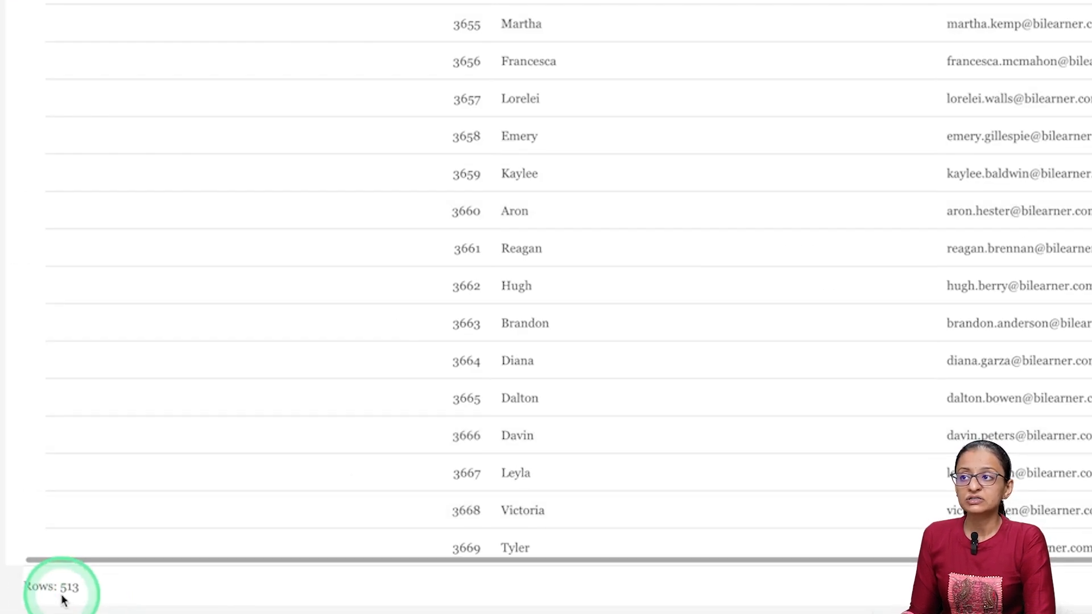
scroll(613, 405, down, 5)
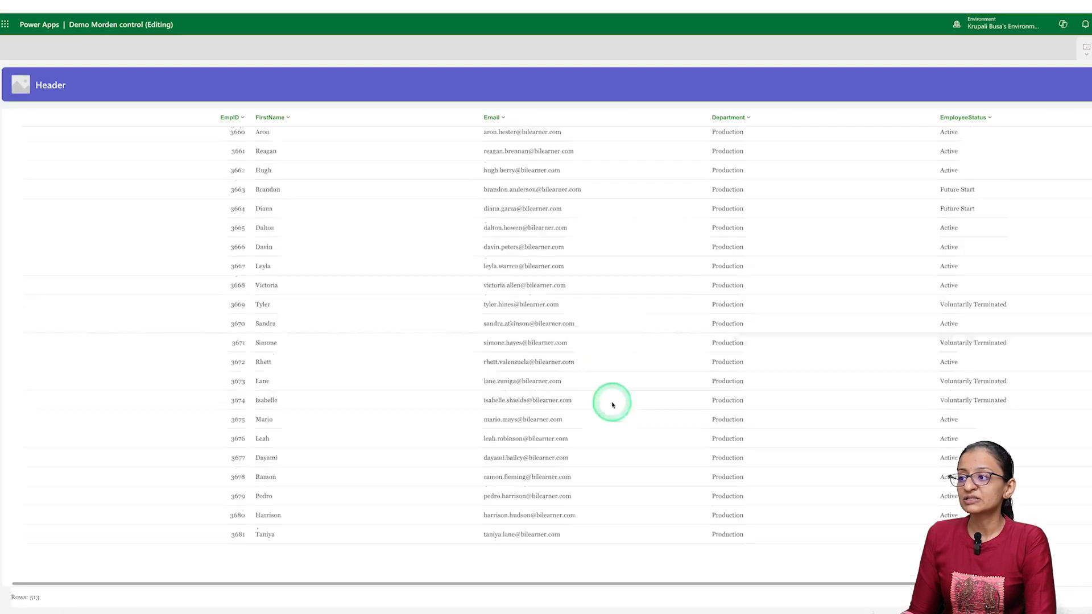
scroll(619, 421, down, 10)
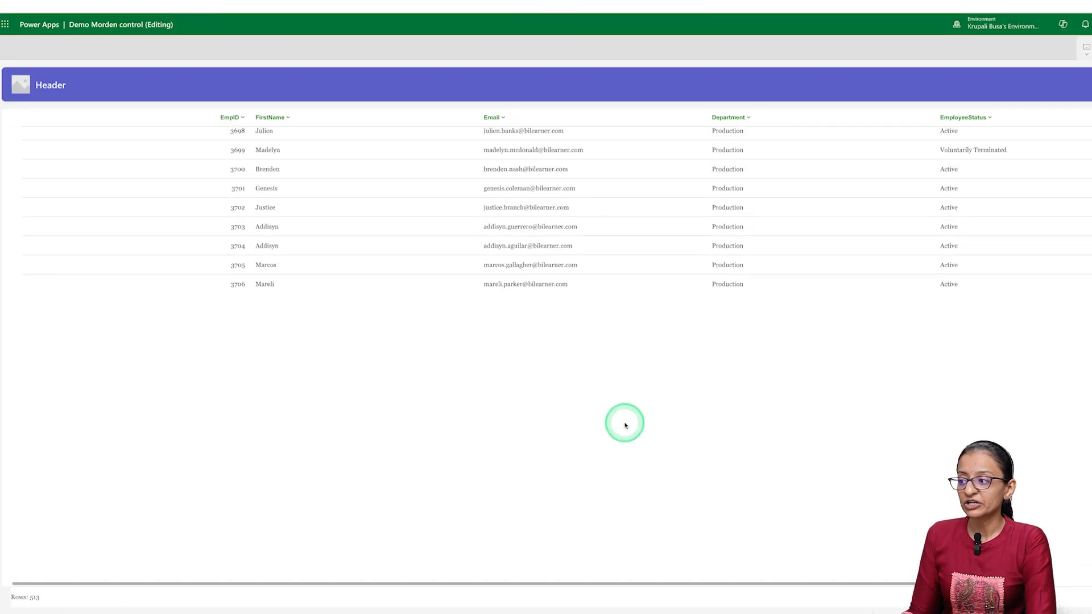
scroll(625, 425, up, 5)
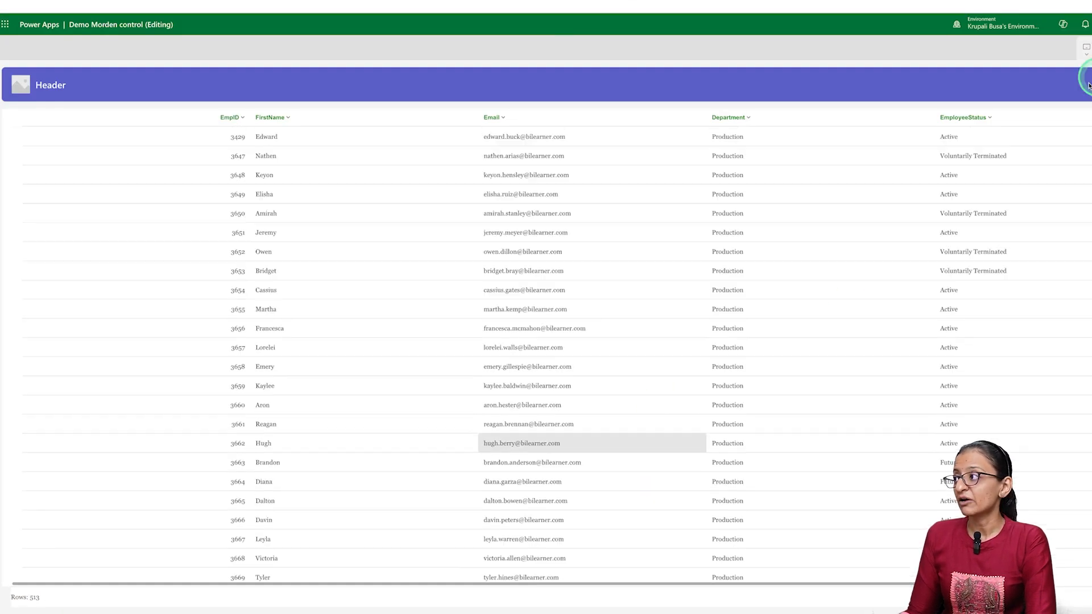
key(Escape)
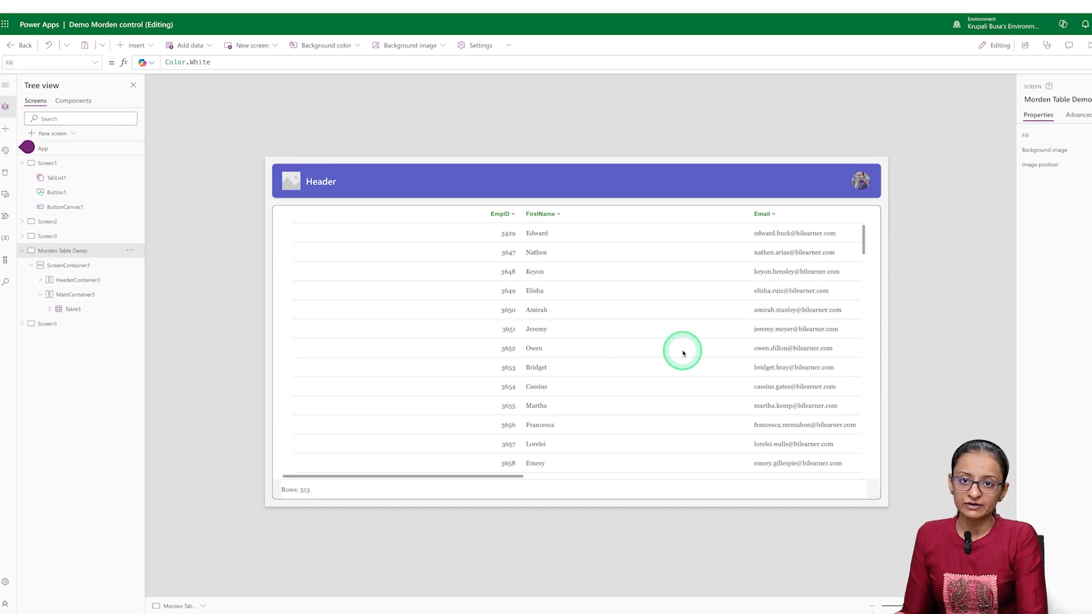
click(1043, 178)
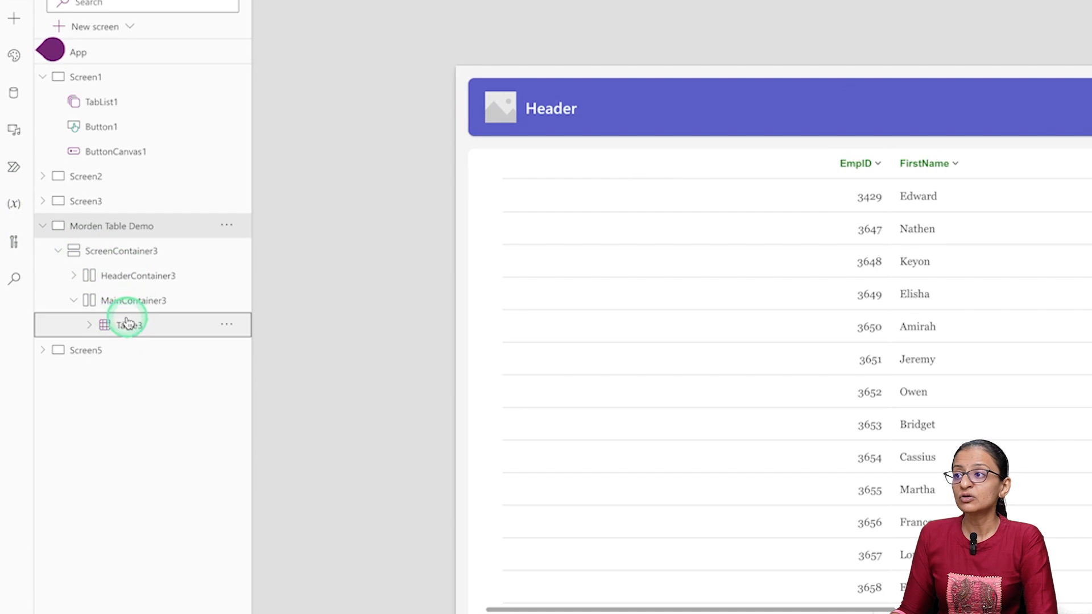
click(70, 309)
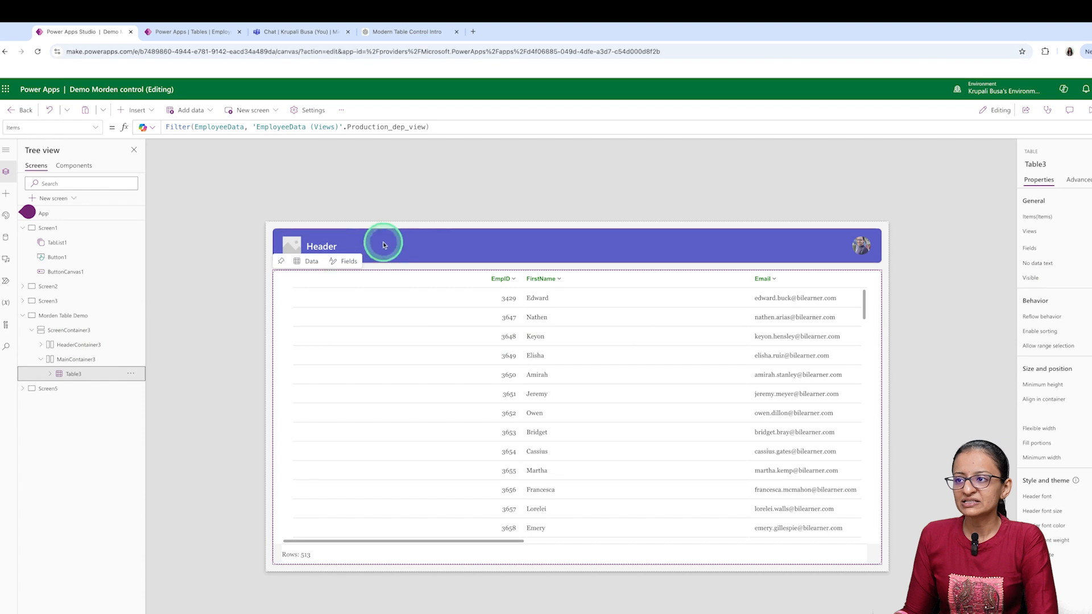
- Delete the Header2 control from HeaderContainer3 on the Morden Table Demo screen
click(284, 182)
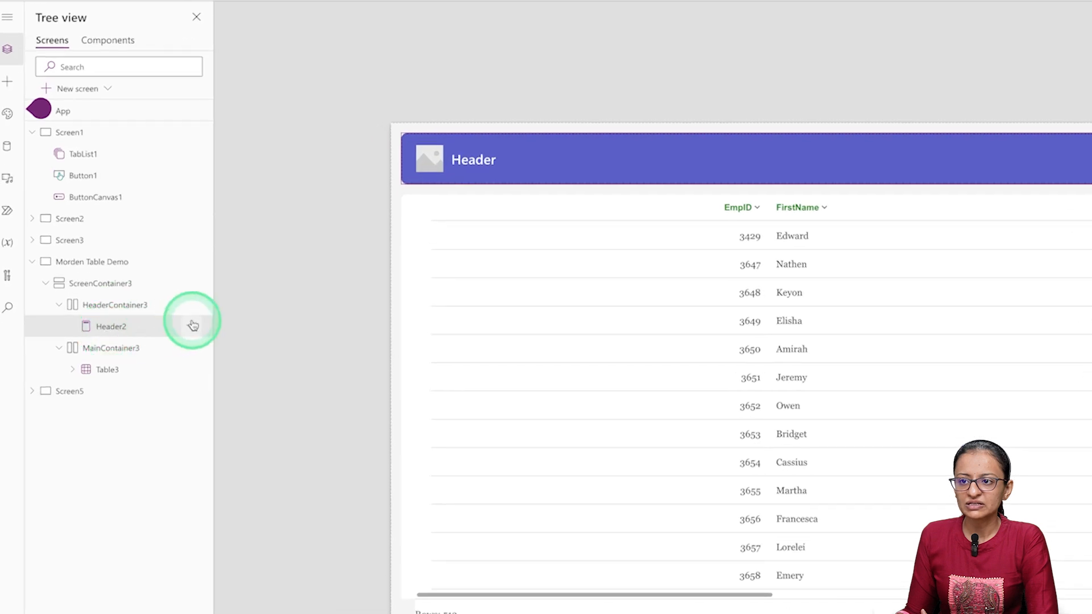
click(193, 326)
click(207, 371)
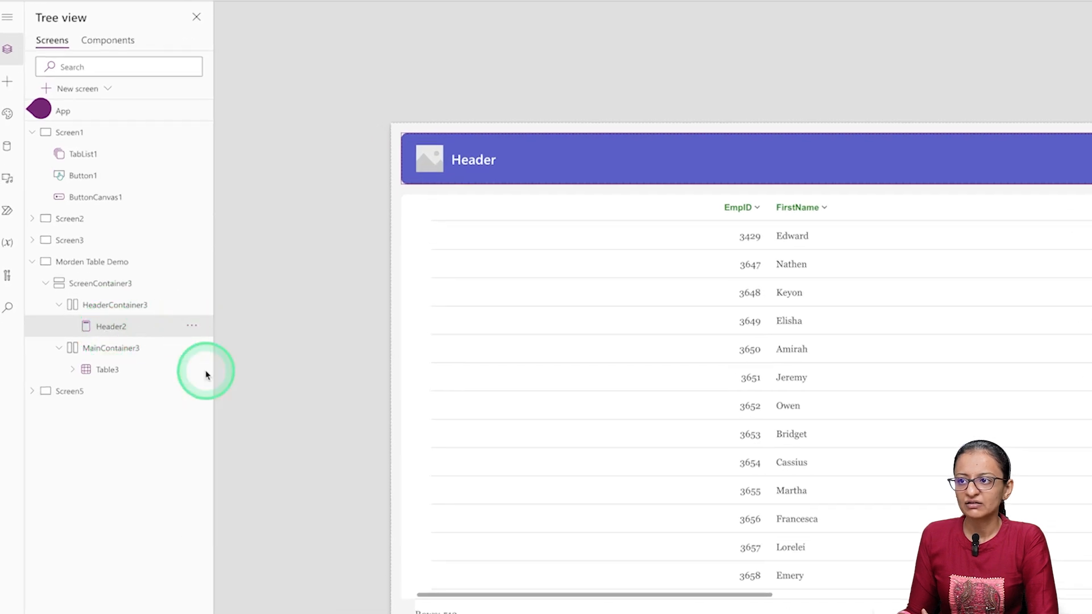
- Insert a modern Dropdown control into the empty HeaderContainer3
mouse_move(814, 160)
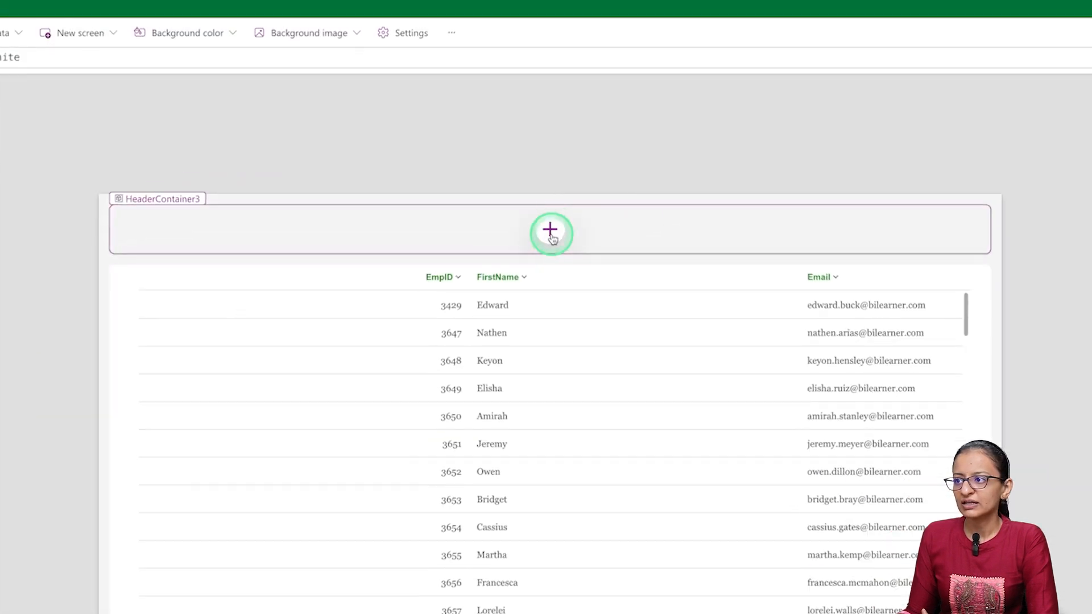
click(549, 233)
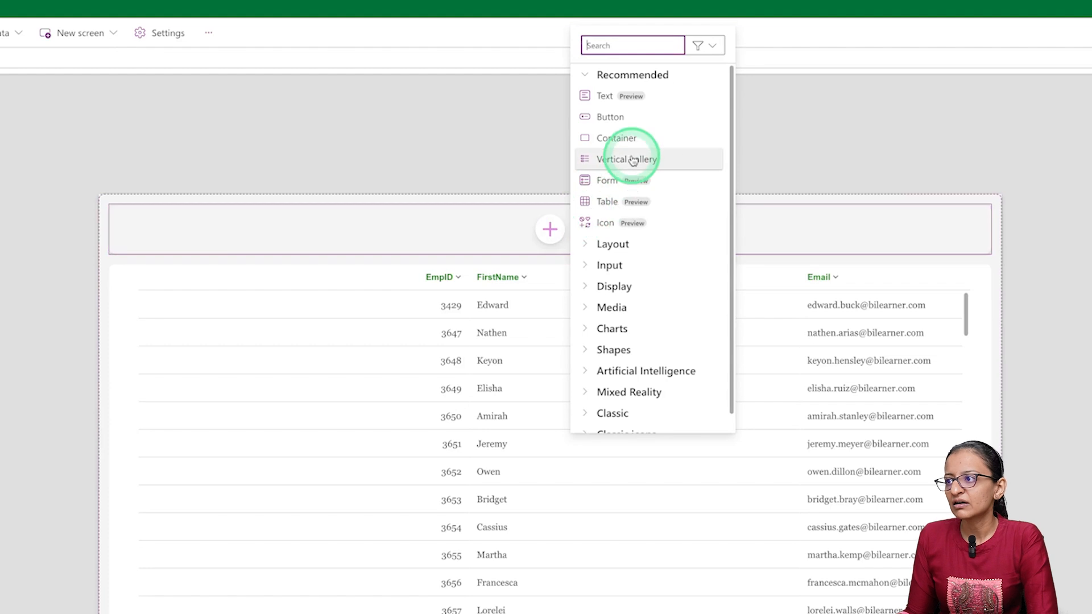
text(drop)
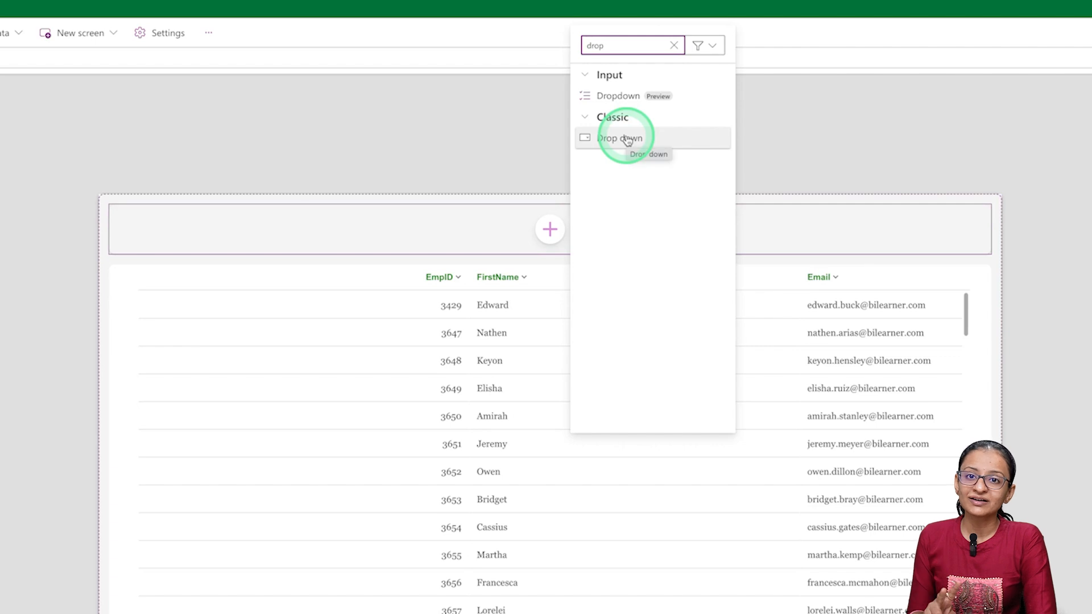
click(625, 98)
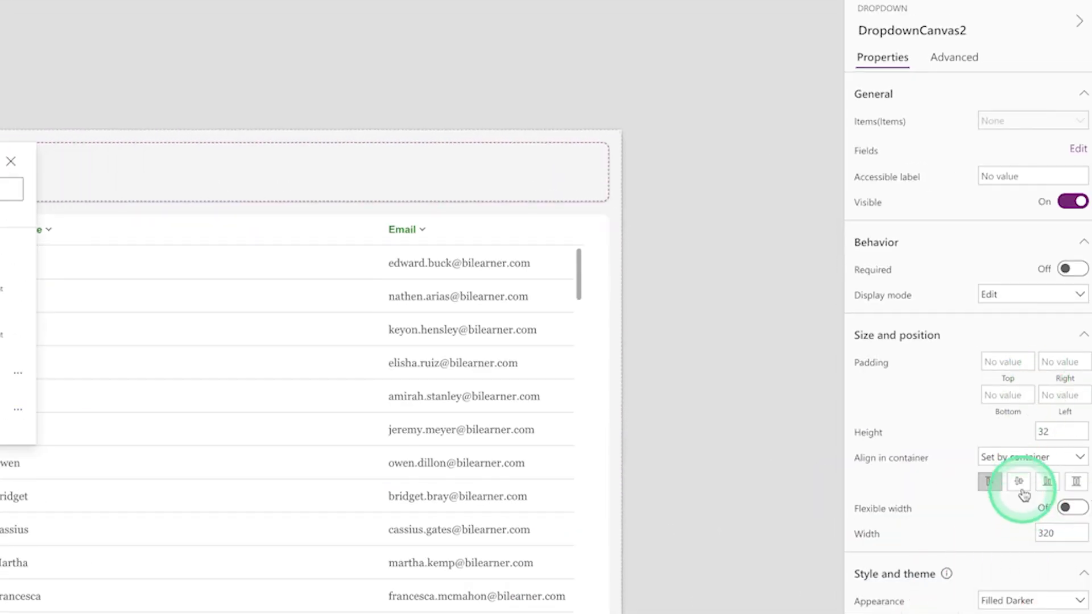
- Center the dropdown vertically in HeaderContainer3, set the container's horizontal justification to center, and reselect the dropdown
click(1021, 487)
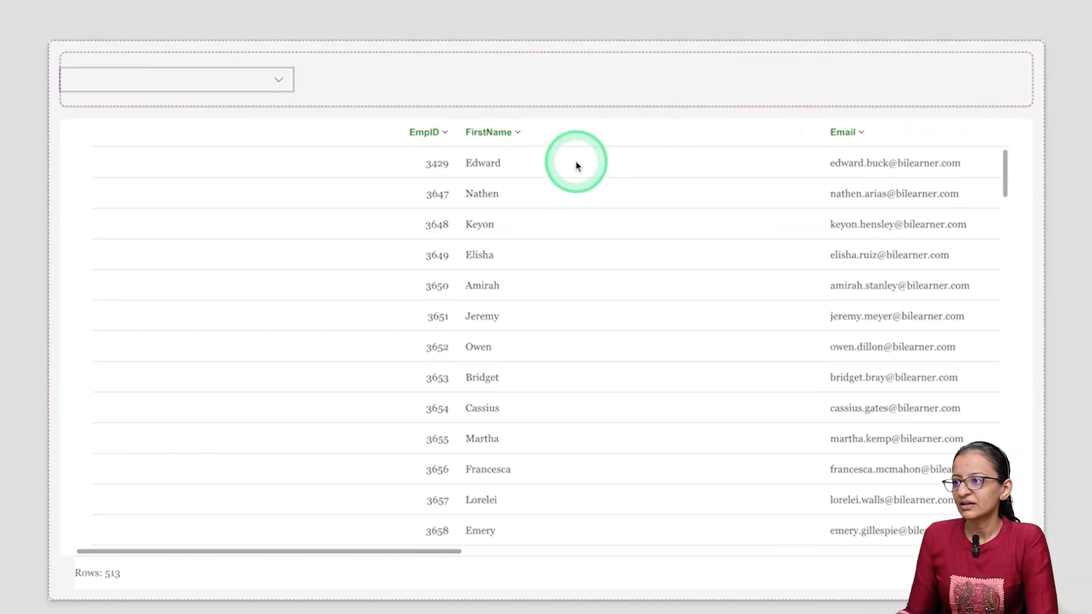
click(650, 90)
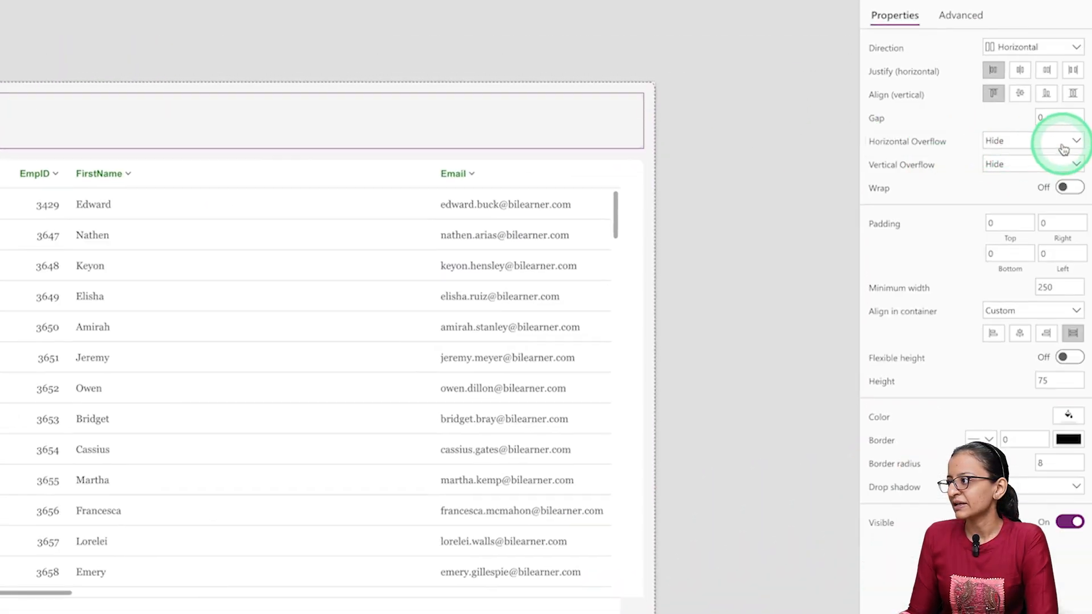
click(1019, 69)
click(534, 62)
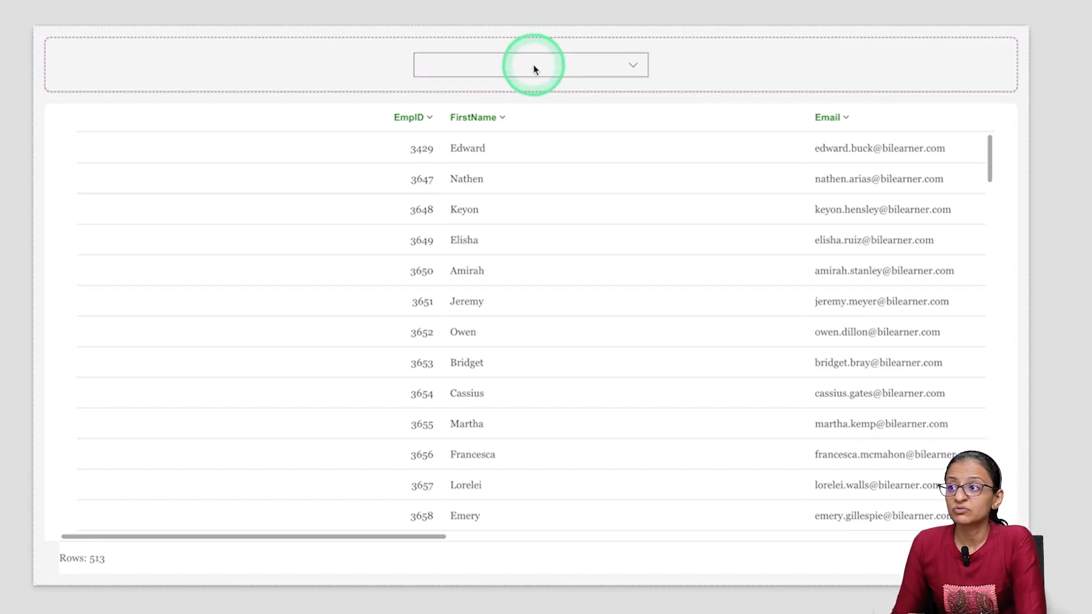
click(713, 68)
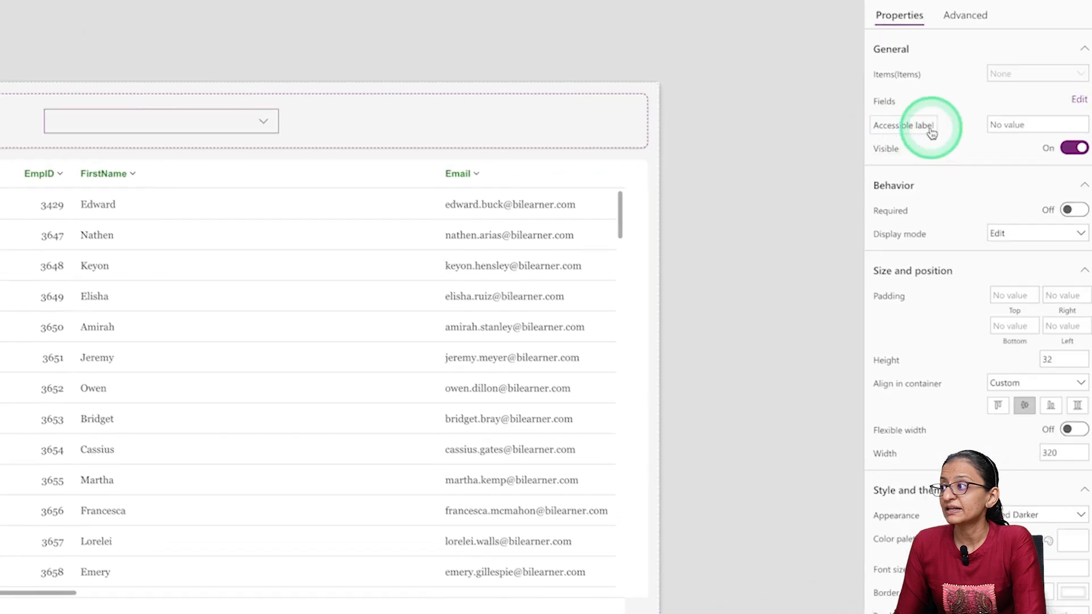
- Review the EmployeeData views list in the Dataverse tables page and return to the app editor
click(309, 246)
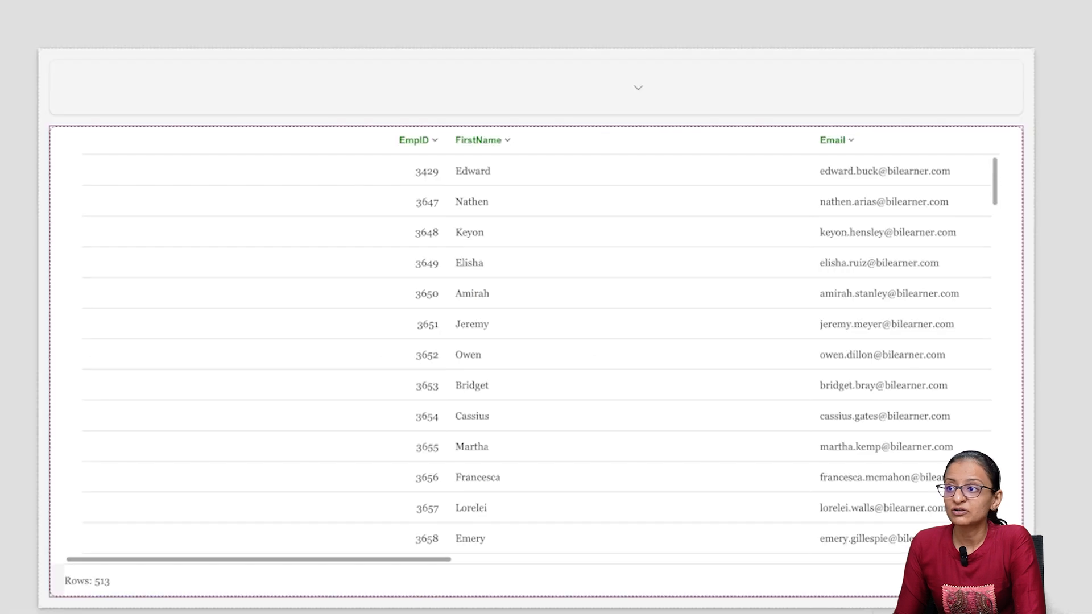
click(442, 80)
click(585, 83)
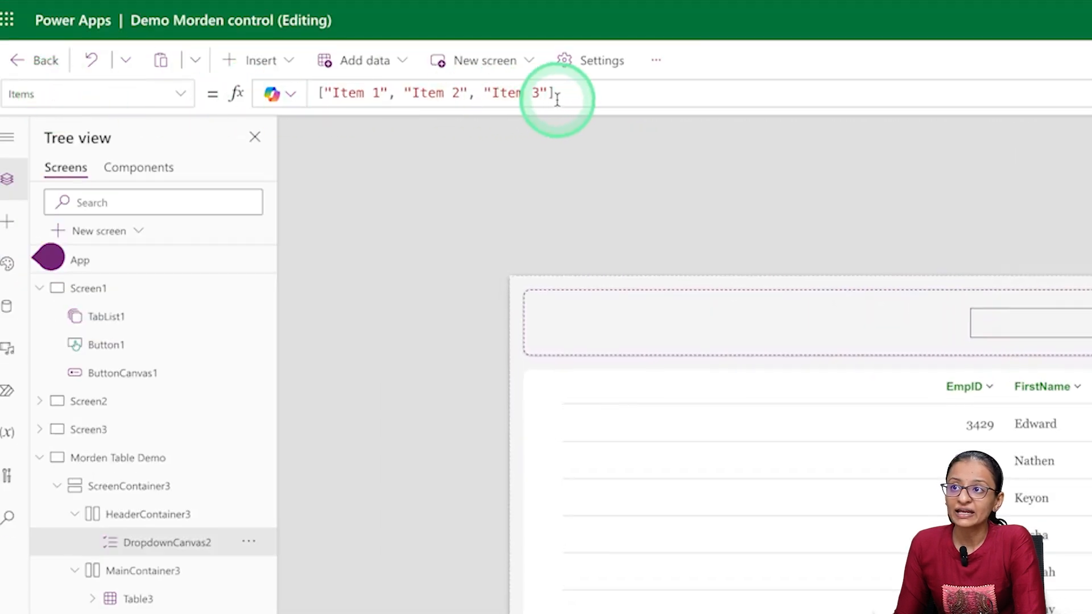
- Replace the dropdown's sample Items with the formula Choices('EmployeeData (Views)')
click(563, 92)
drag(562, 92, 299, 92)
key(BackSpace)
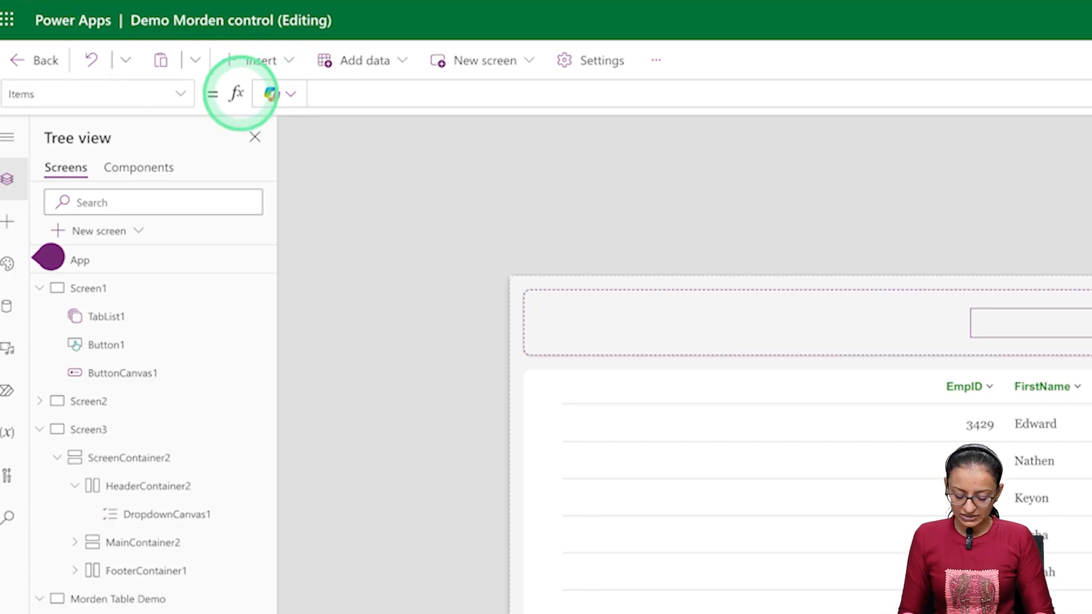
text(Choices)
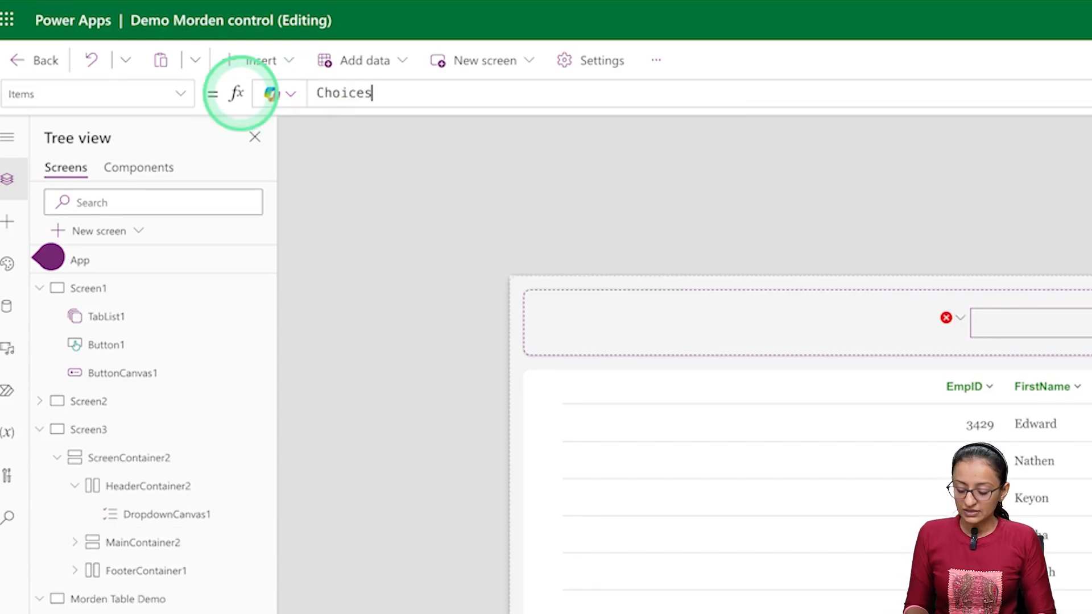
text(()
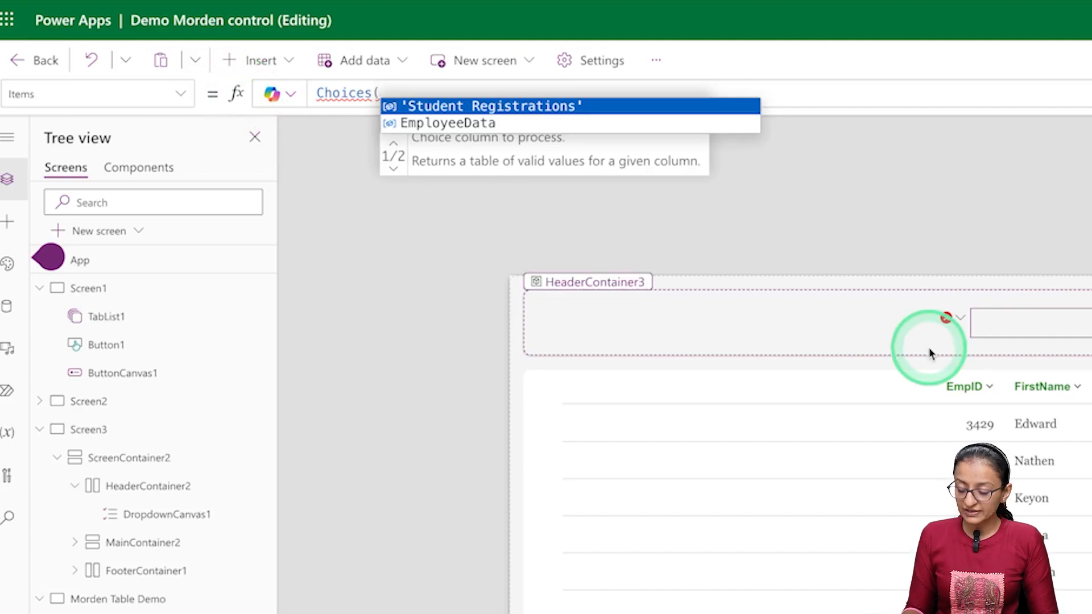
text(')
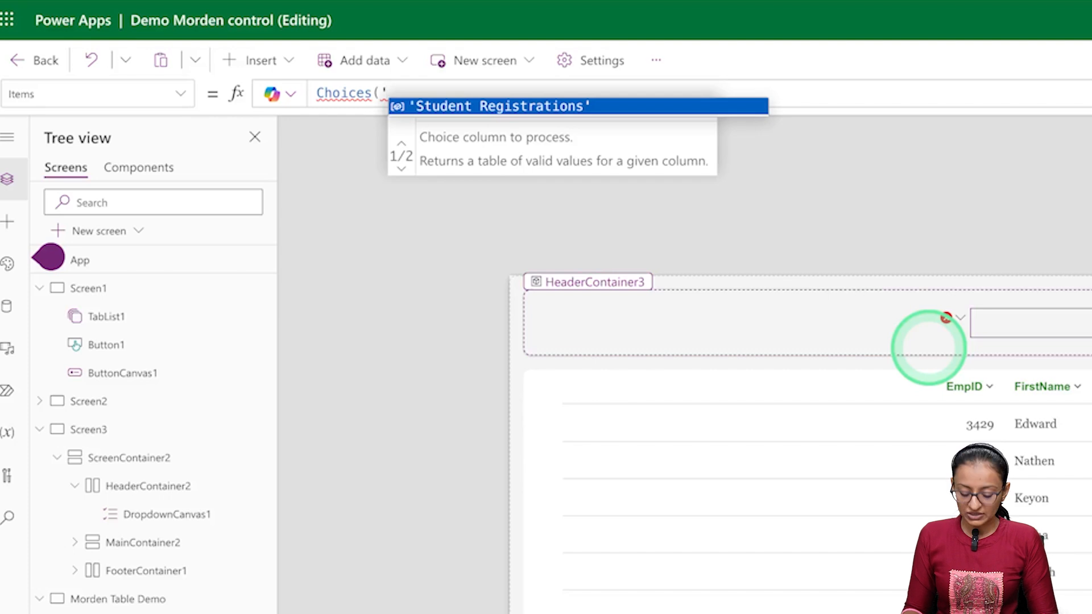
text(Em)
key(Down)
key(Down)
key(Down)
key(Down)
key(Down)
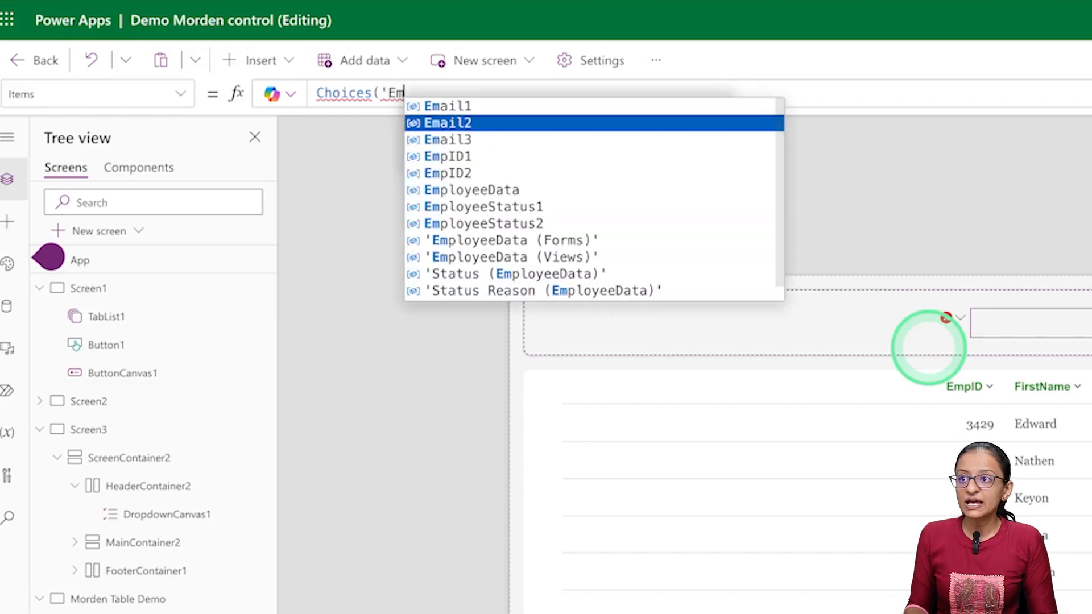
key(Down)
key(Down)
key(Down)
key(Down)
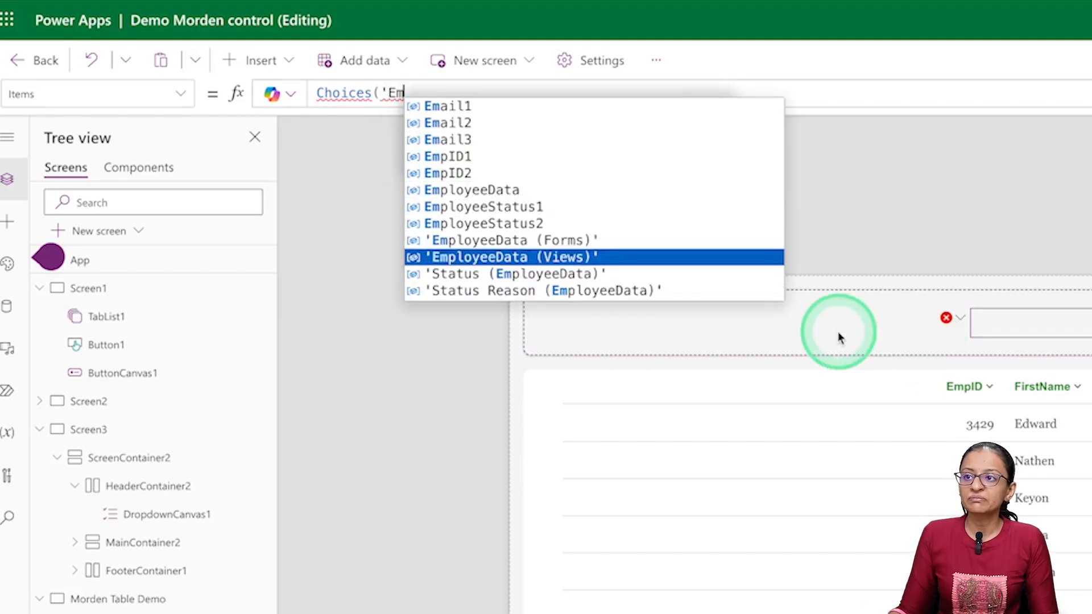
click(556, 256)
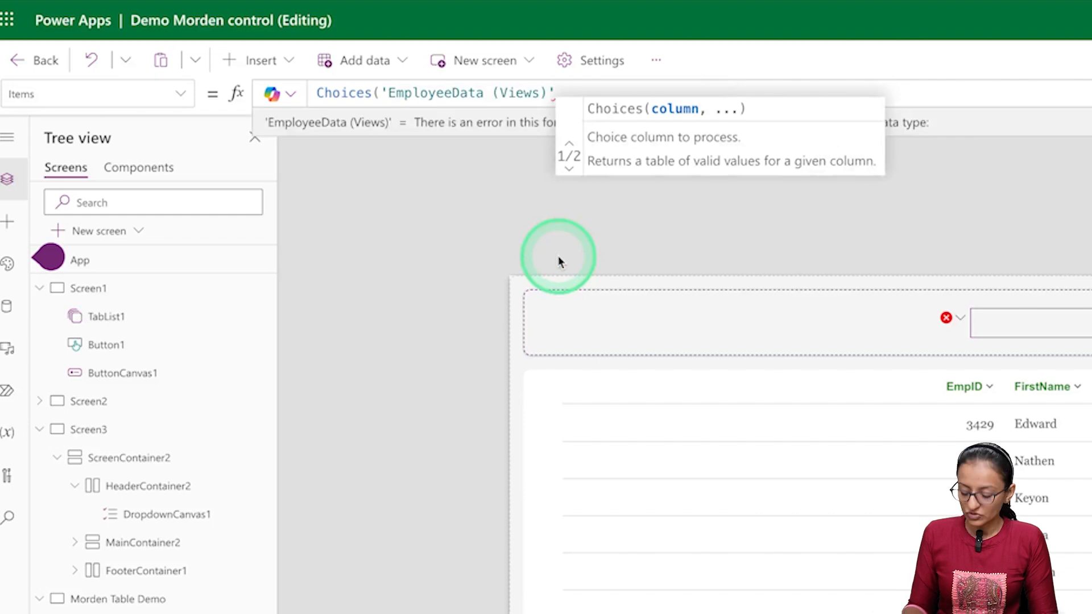
text())
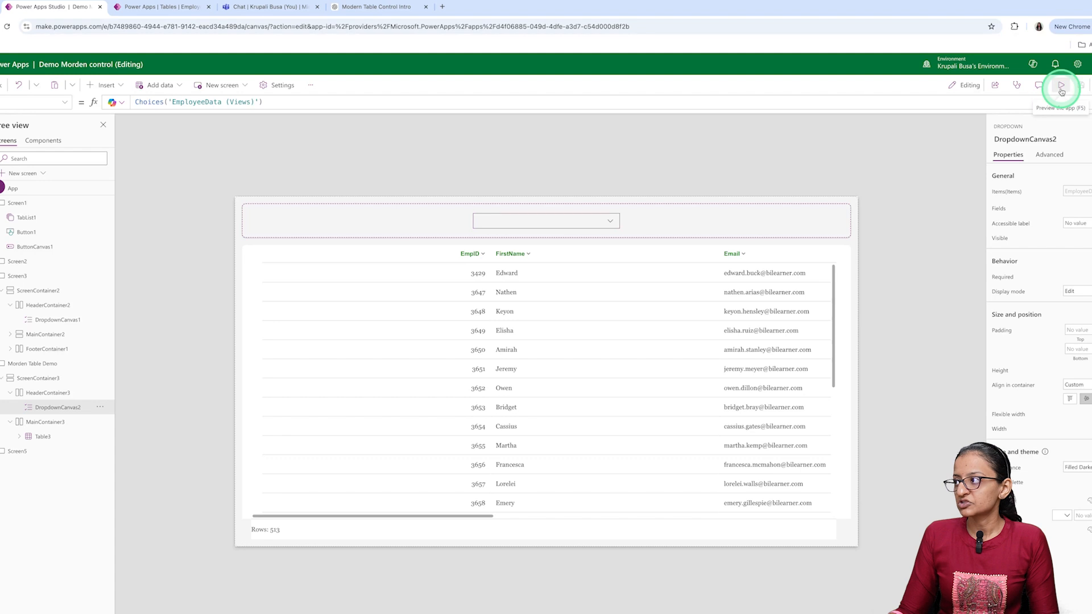
- Preview the app, choose Production_dep_view and test in the dropdown to check the table's response, and close the preview
click(1061, 88)
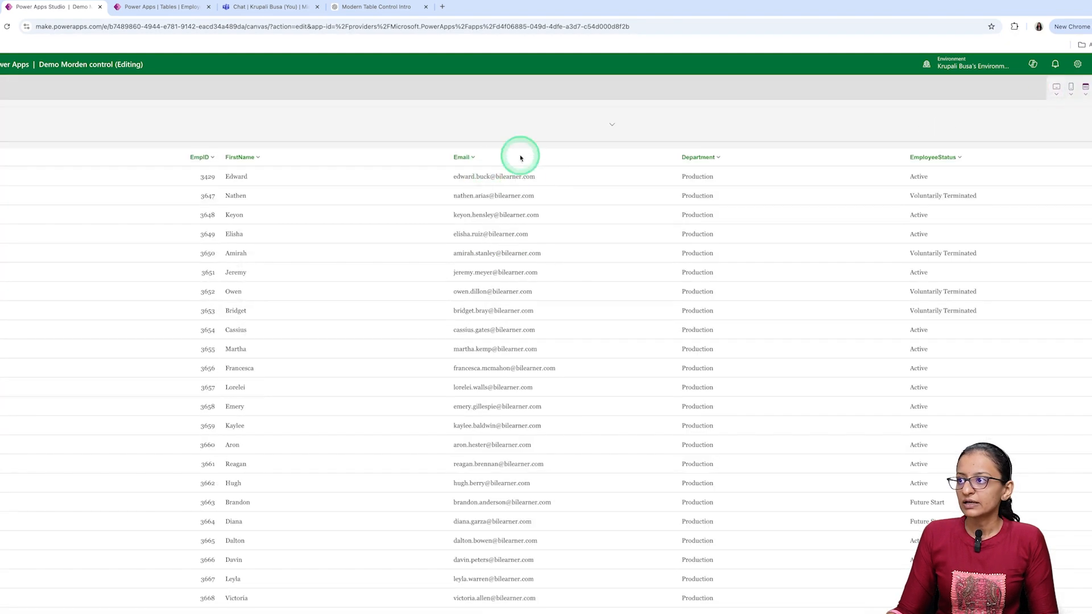
click(620, 123)
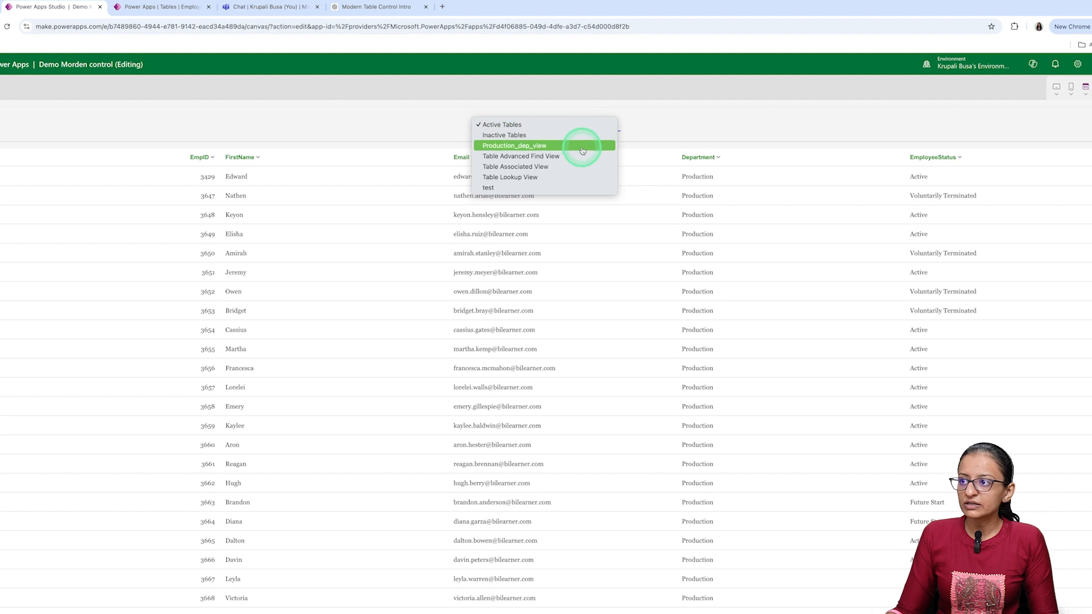
click(559, 150)
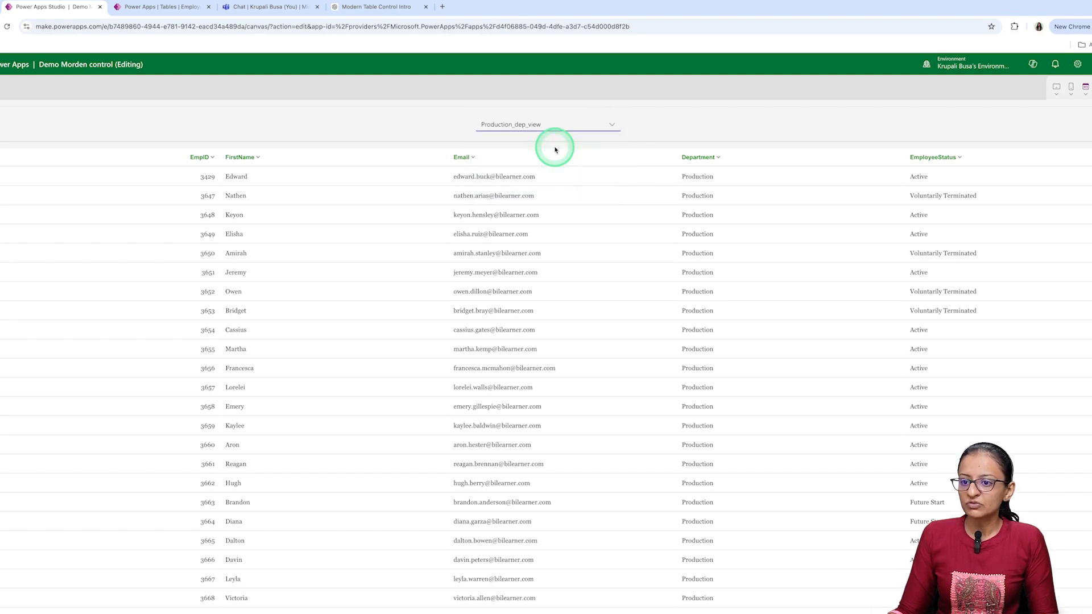
click(606, 129)
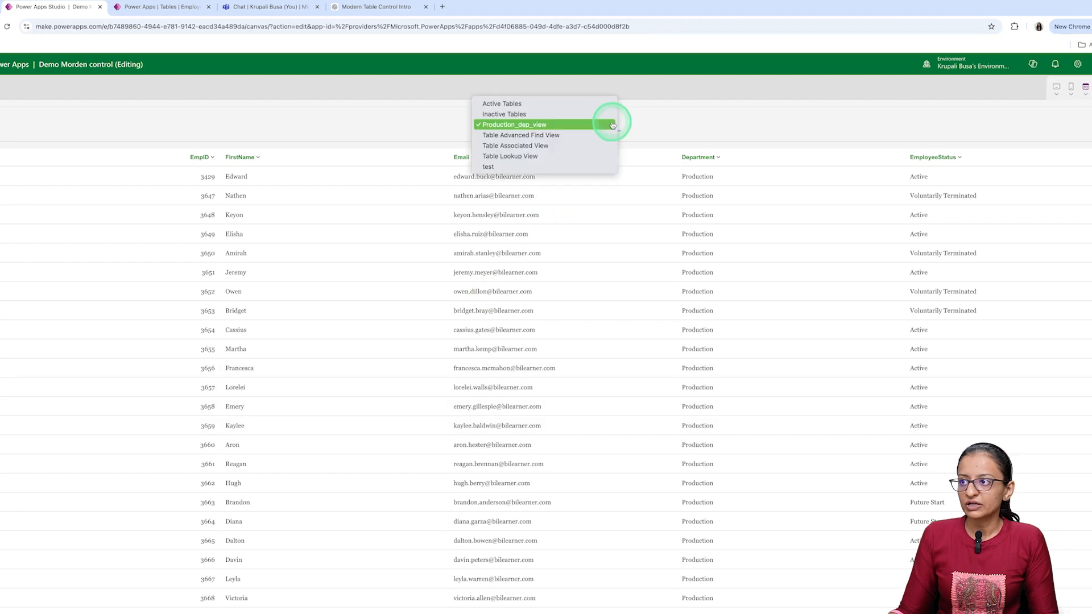
click(524, 167)
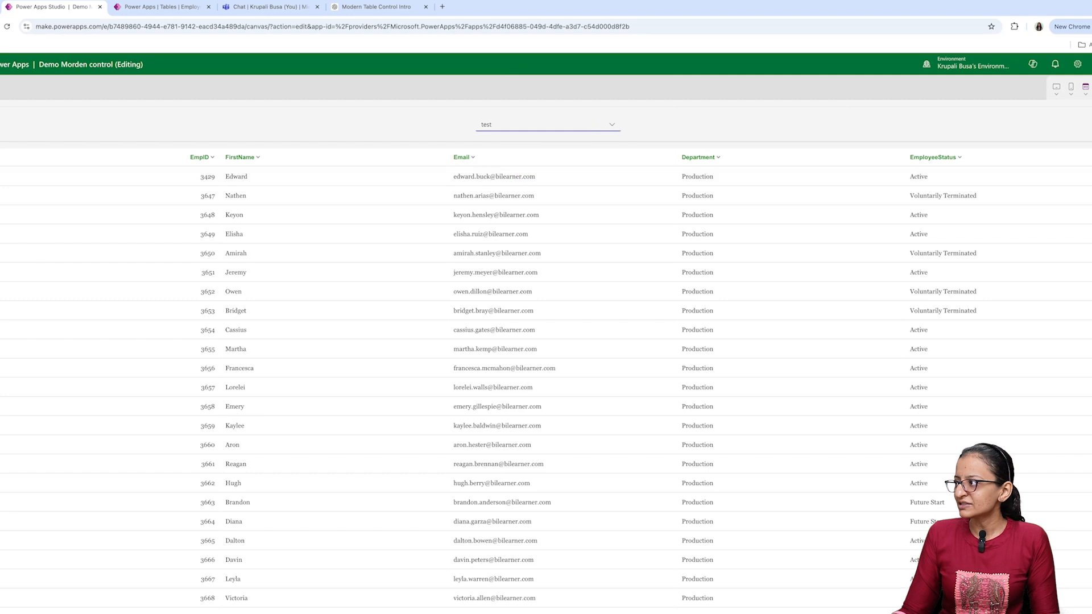
key(Escape)
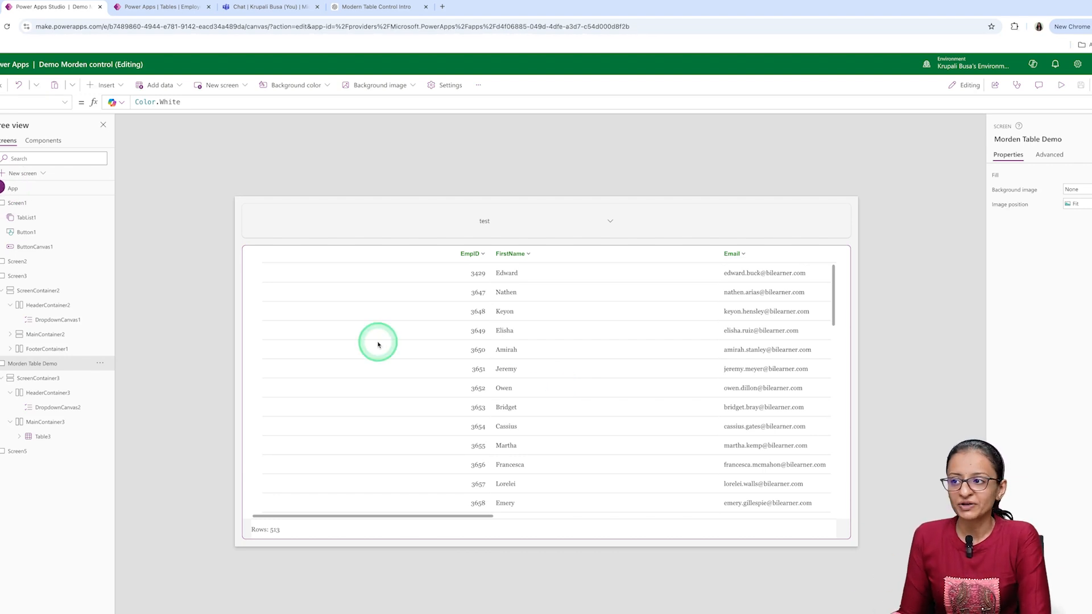
- Change the Items formula of Table3 to Filter(EmployeeData, DropdownCanvas2.Selected.Value) so the table follows the chosen view
click(562, 353)
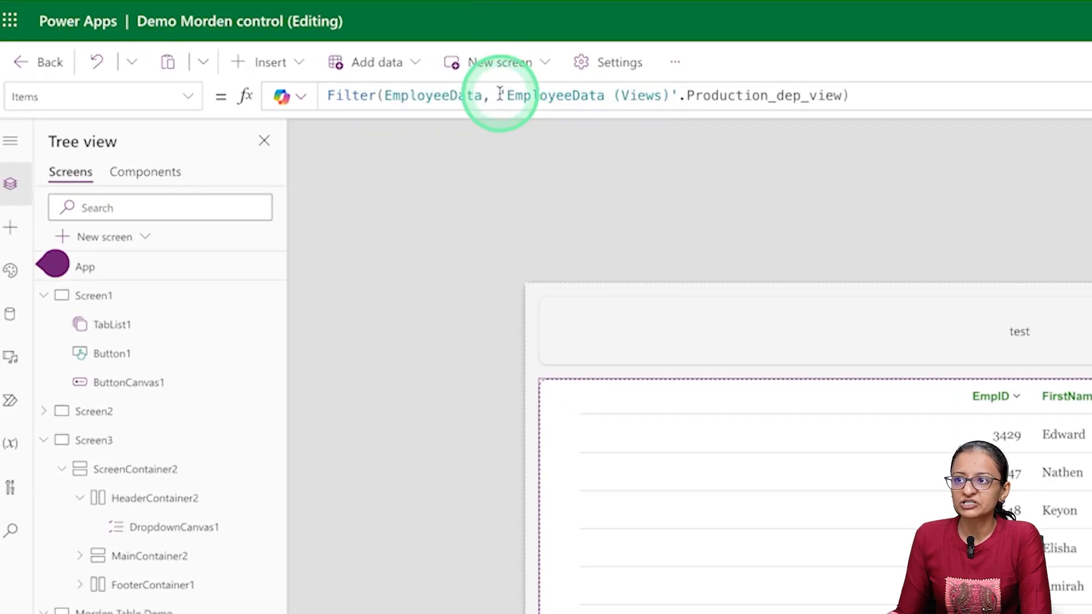
drag(499, 93, 844, 85)
key(BackSpace)
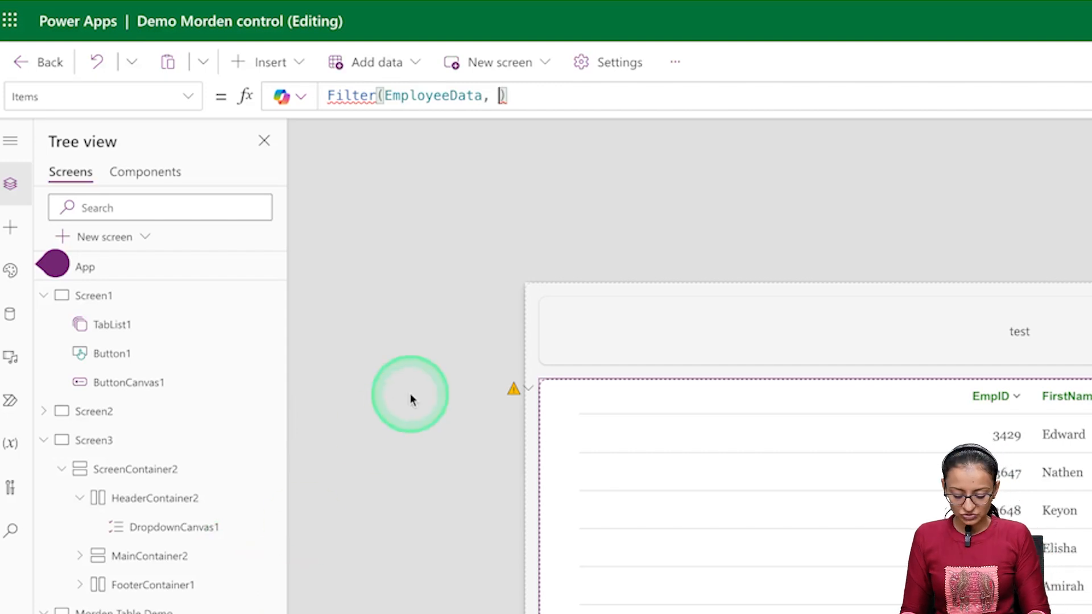
text(Drop)
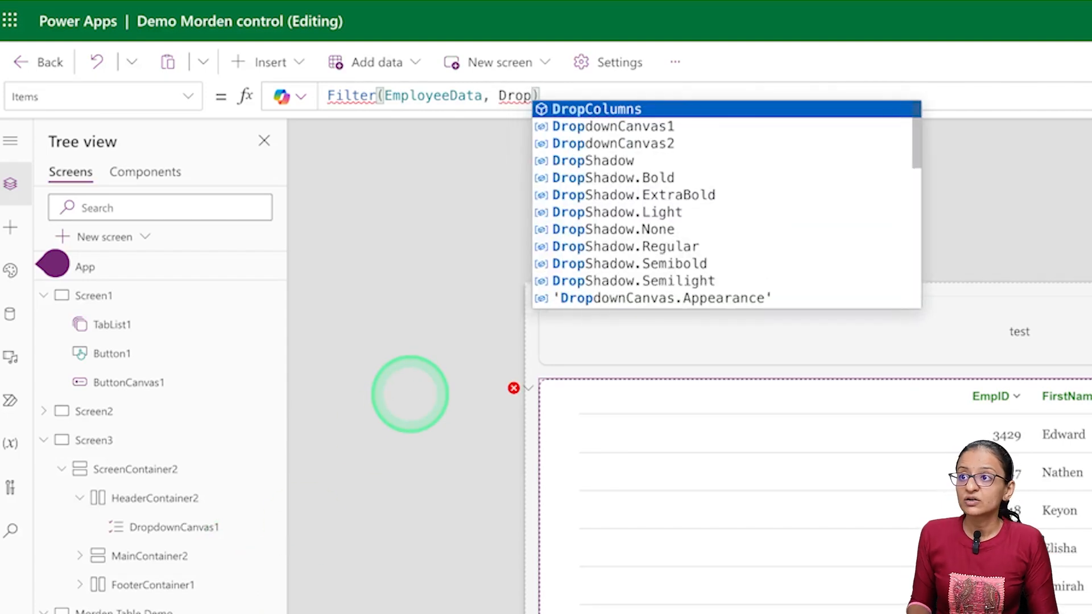
key(Down)
key(Down)
key(Tab)
text(.)
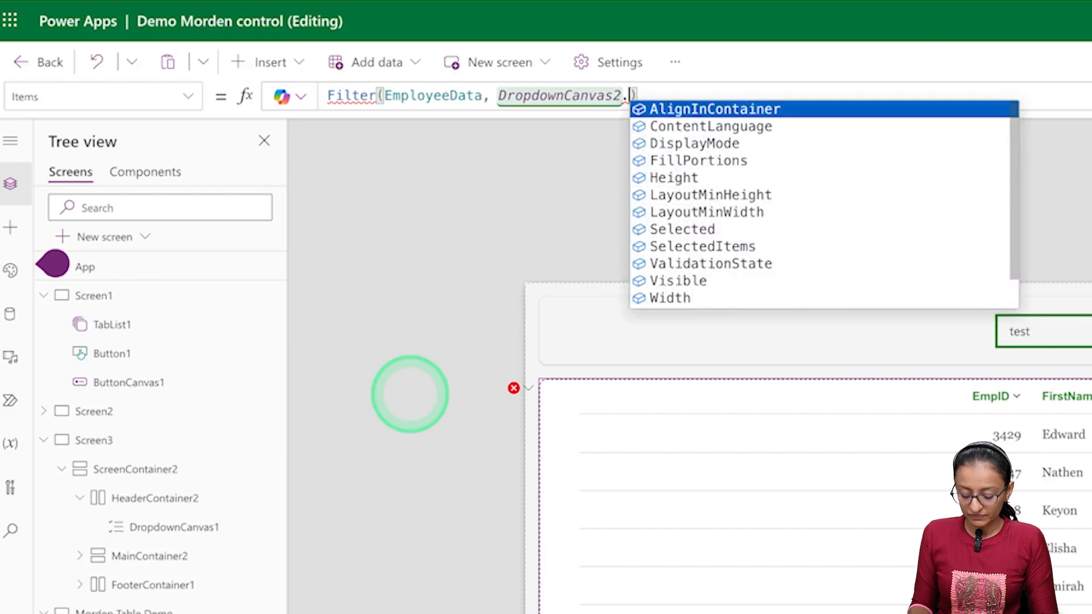
text(sel)
key(Tab)
text(.)
key(Tab)
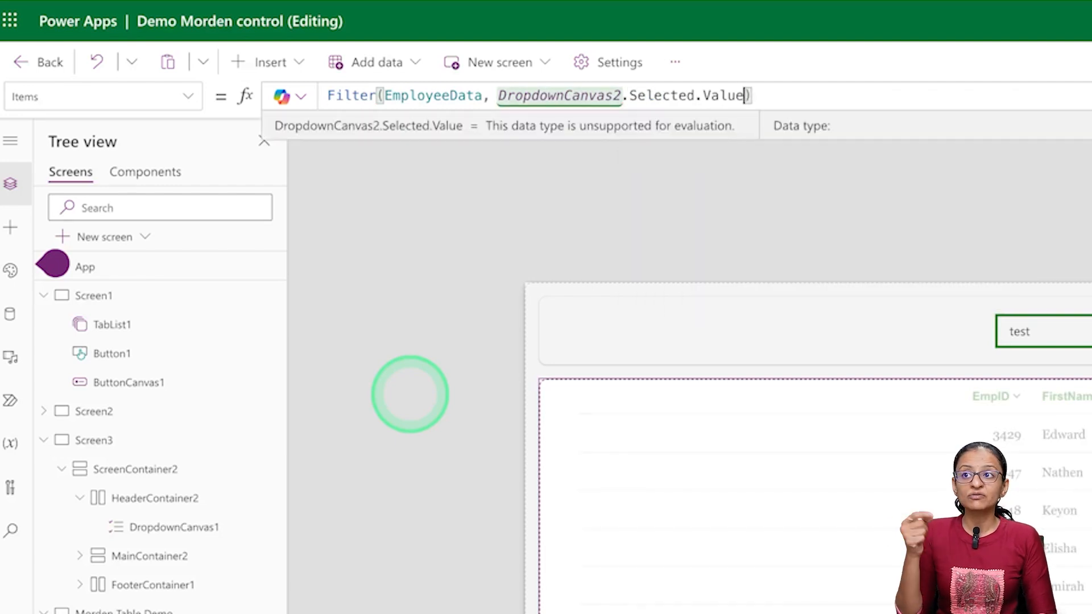
click(410, 394)
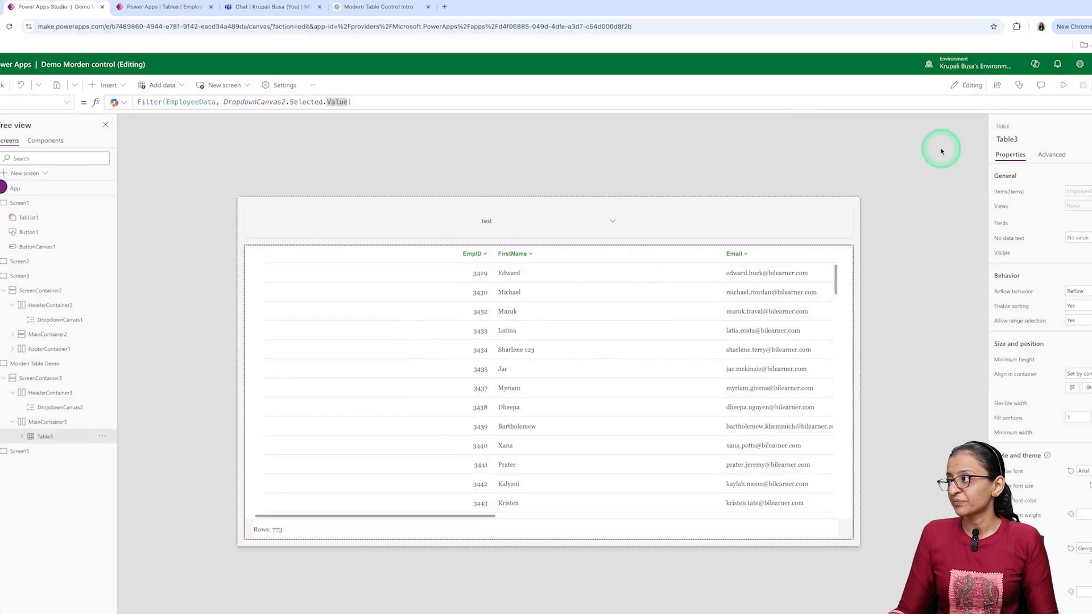
- Preview the app, switch the dropdown to Production_dep_view and Active Tables to check the table's rows, and close the preview
click(1062, 86)
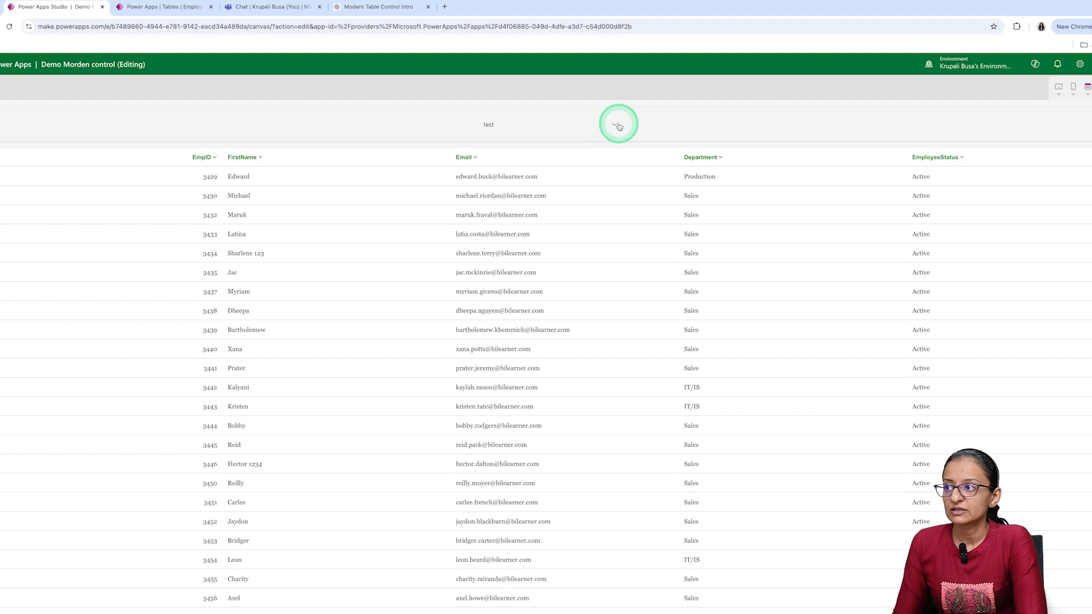
click(617, 126)
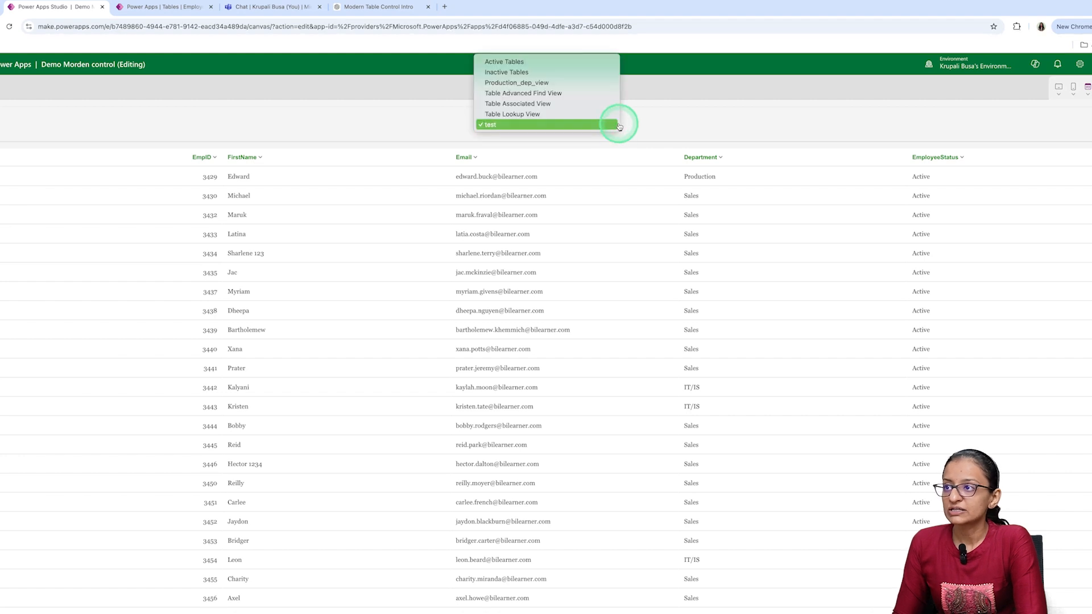
click(571, 83)
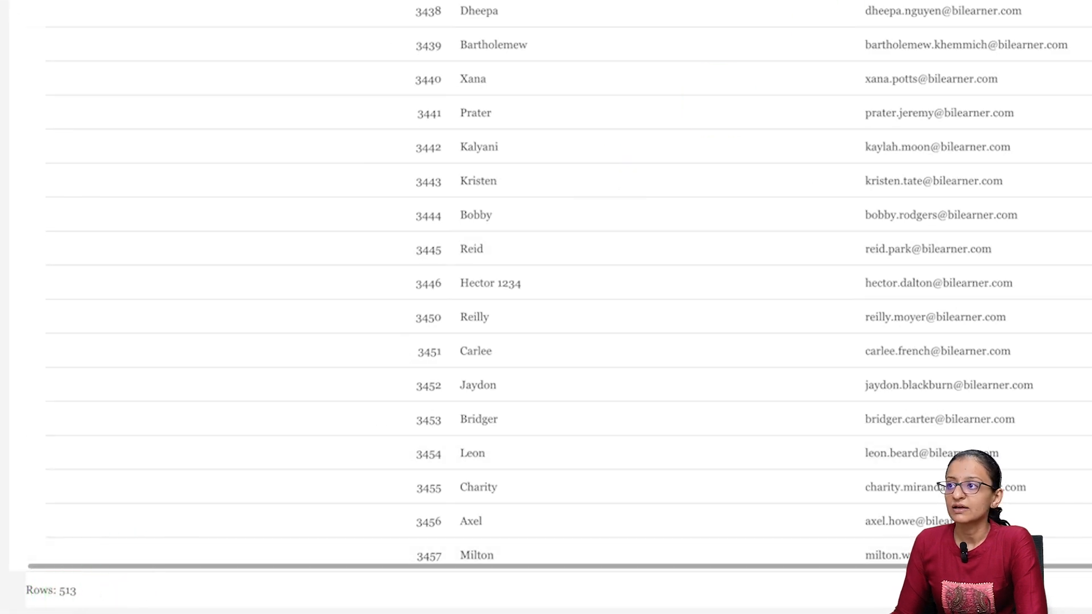
click(568, 73)
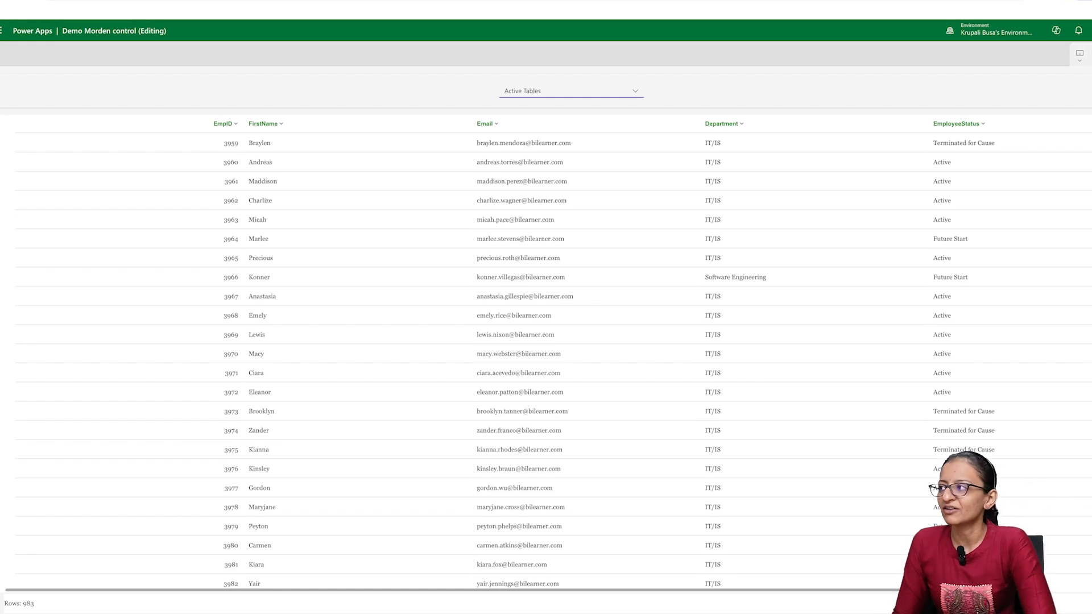
key(Escape)
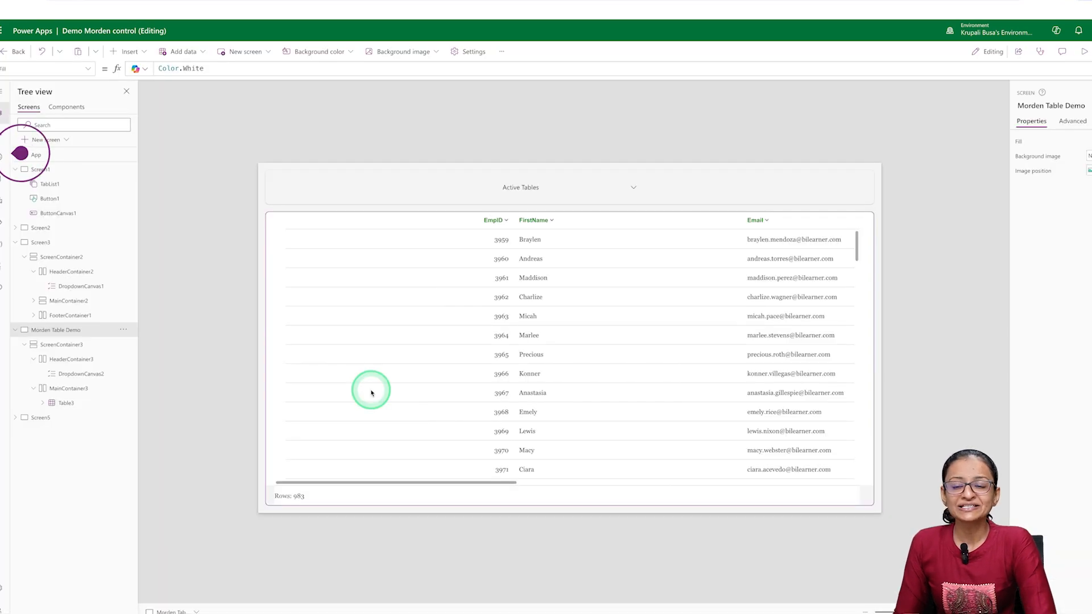